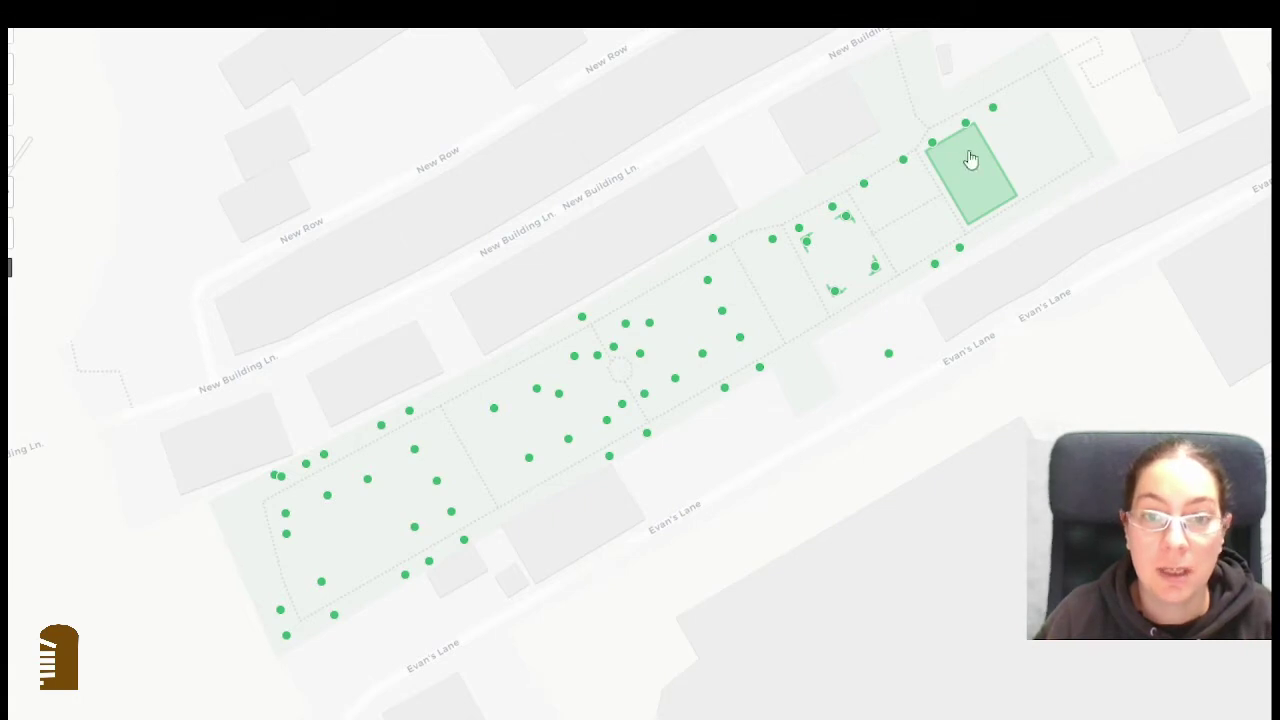
Step: Inspect the Holm Oak (Quercus ilex) tree's details, then close them
drag(485, 276, 517, 260)
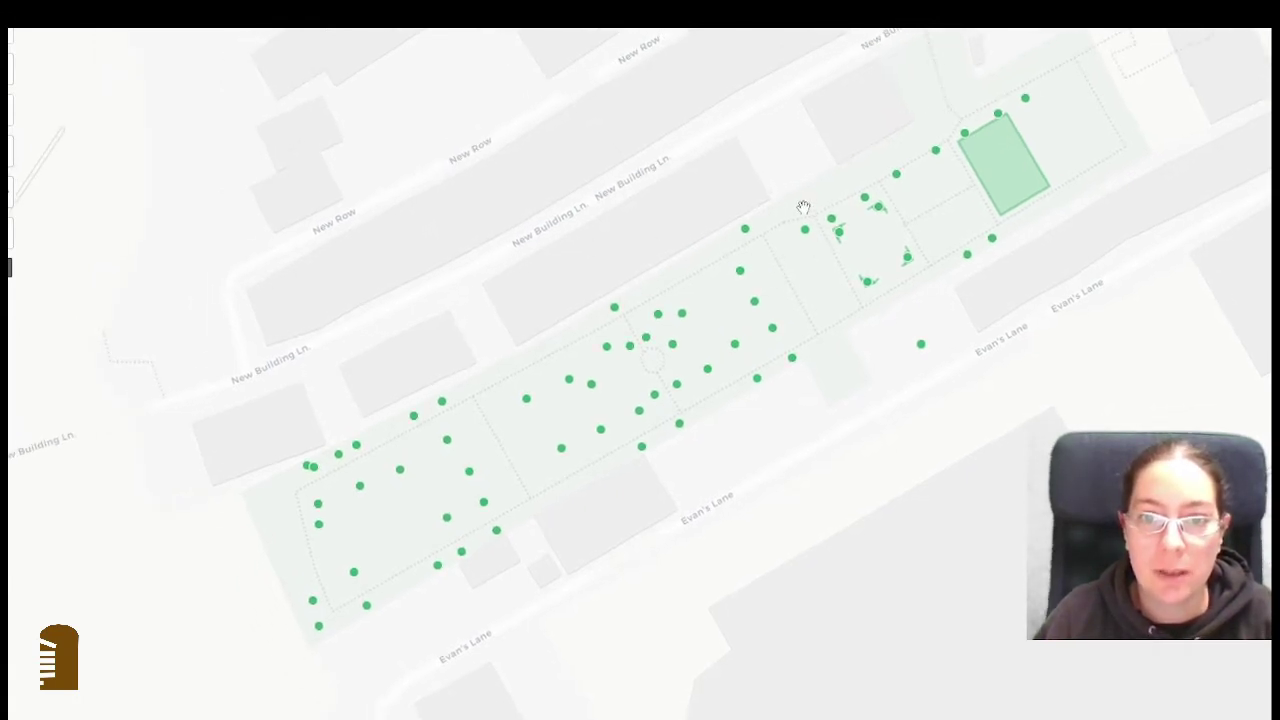
click(935, 154)
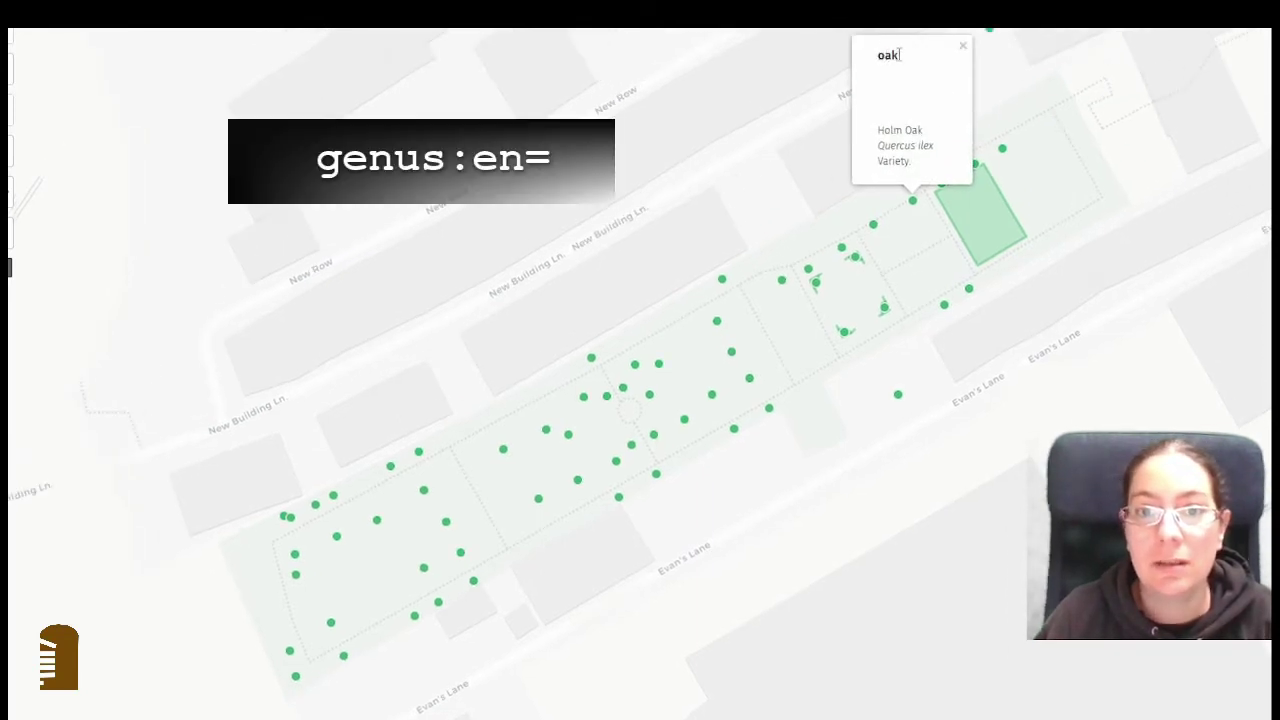
double_click(899, 55)
click(901, 61)
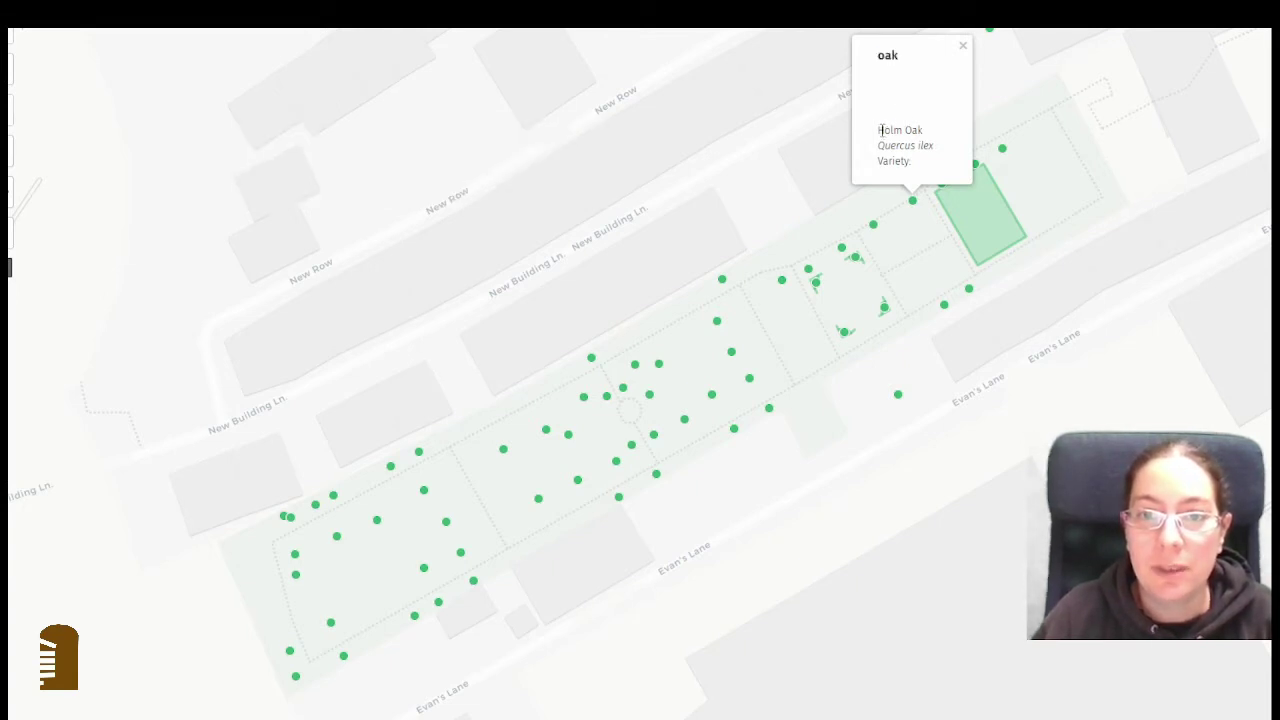
drag(880, 129, 935, 145)
click(937, 131)
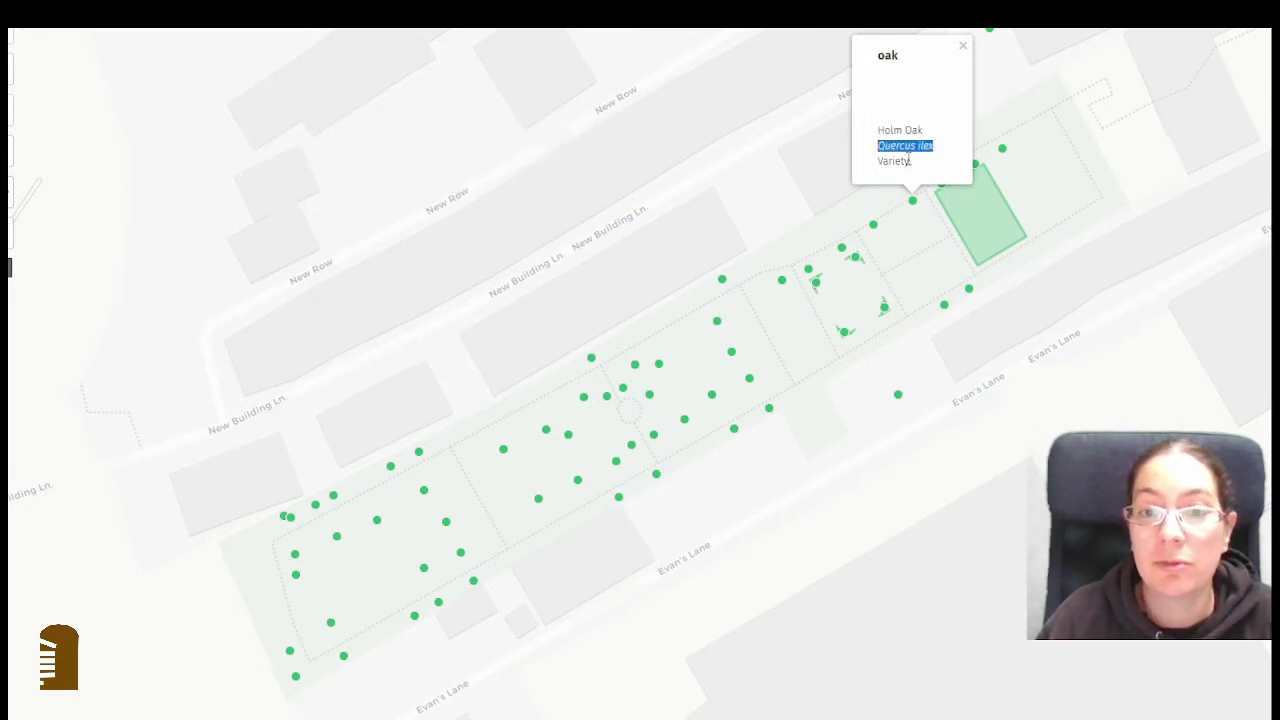
click(919, 169)
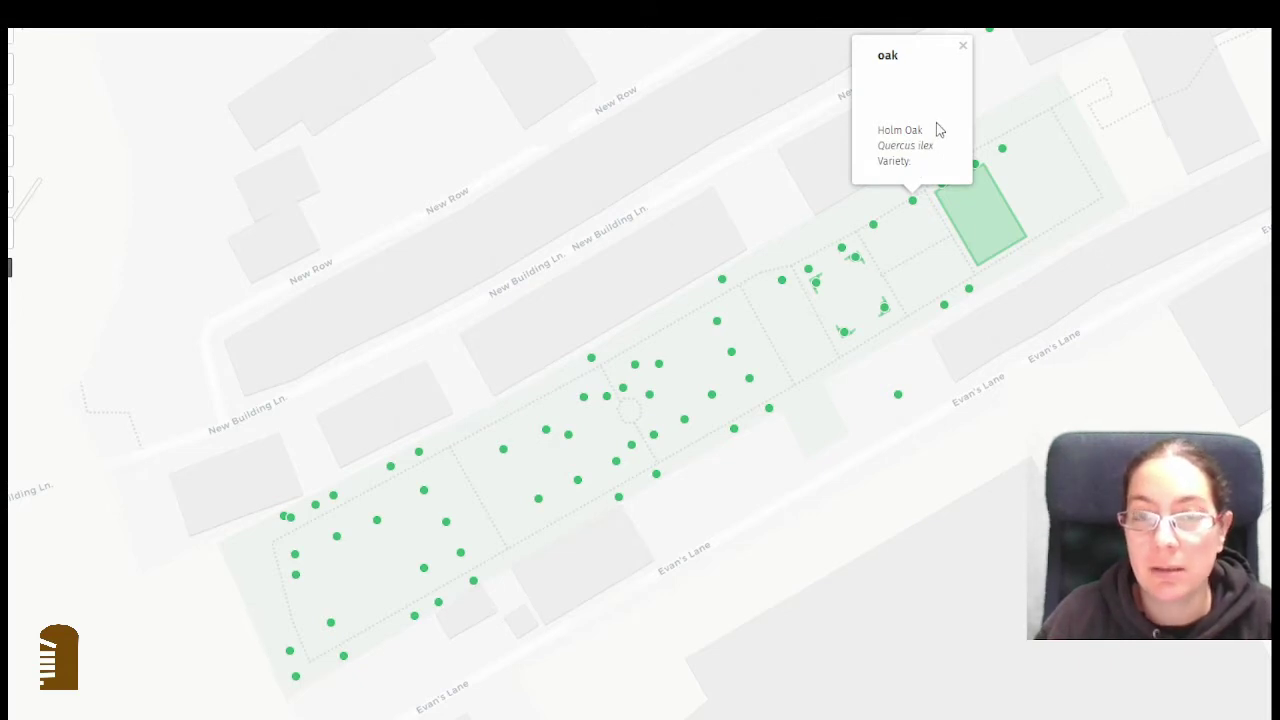
click(963, 46)
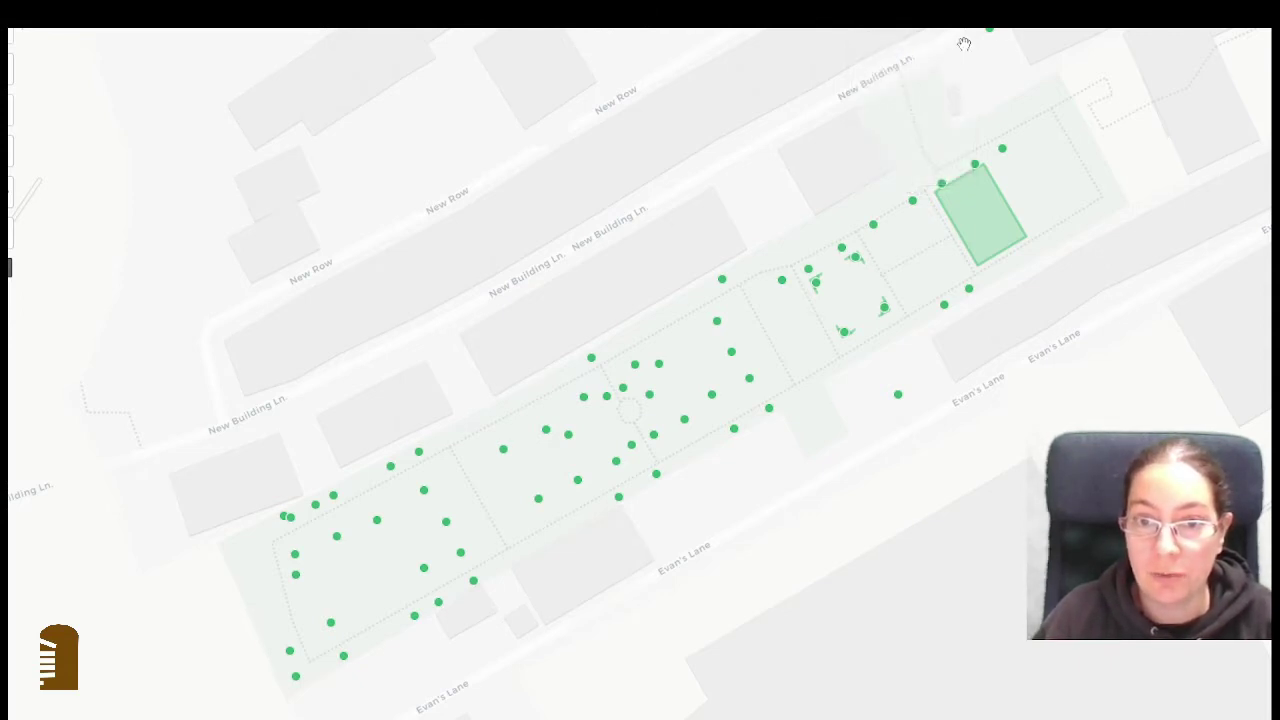
Step: Read the Blood of the Boyne apple (Malus domestica) and Kerry Pippin apple details
click(716, 321)
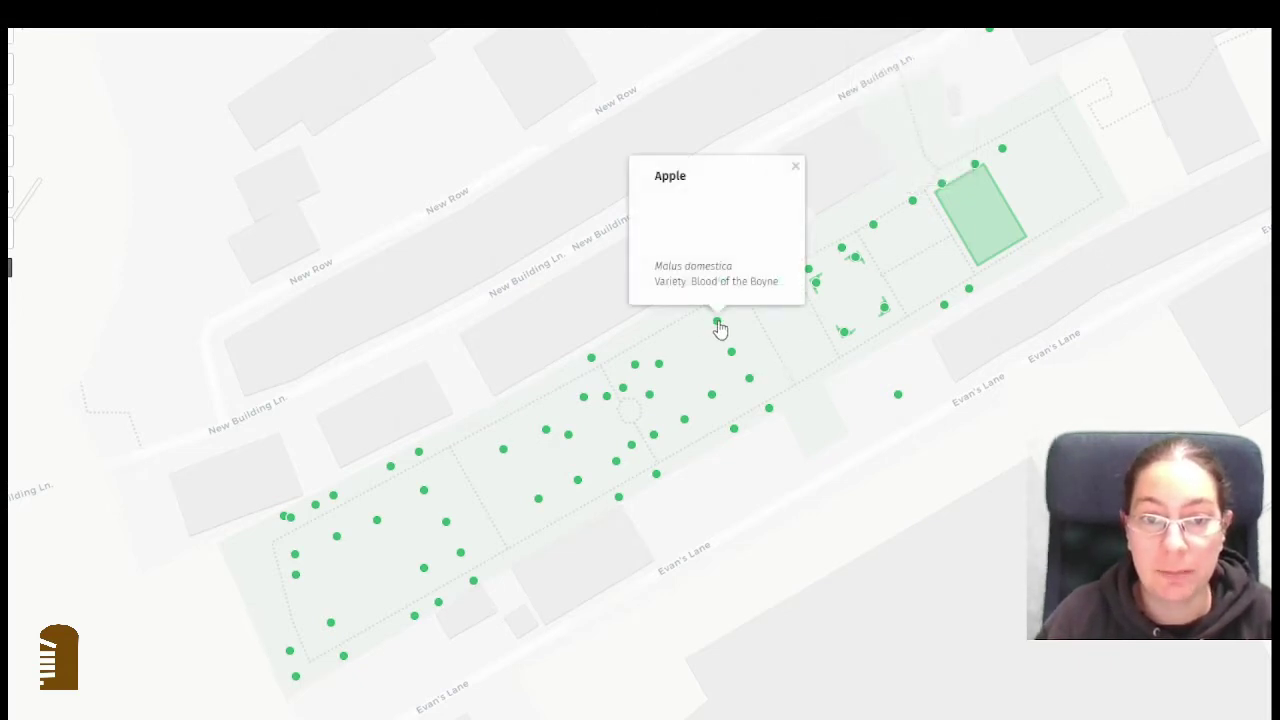
double_click(680, 176)
click(721, 196)
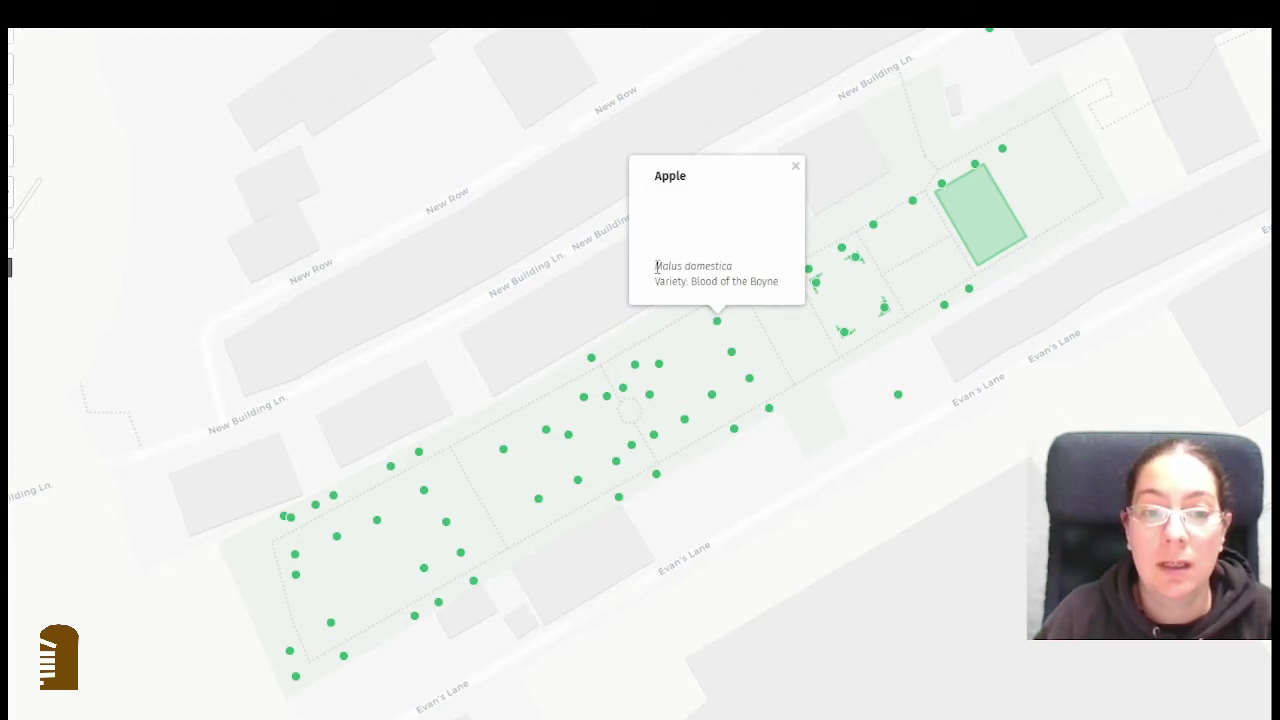
drag(655, 265, 740, 272)
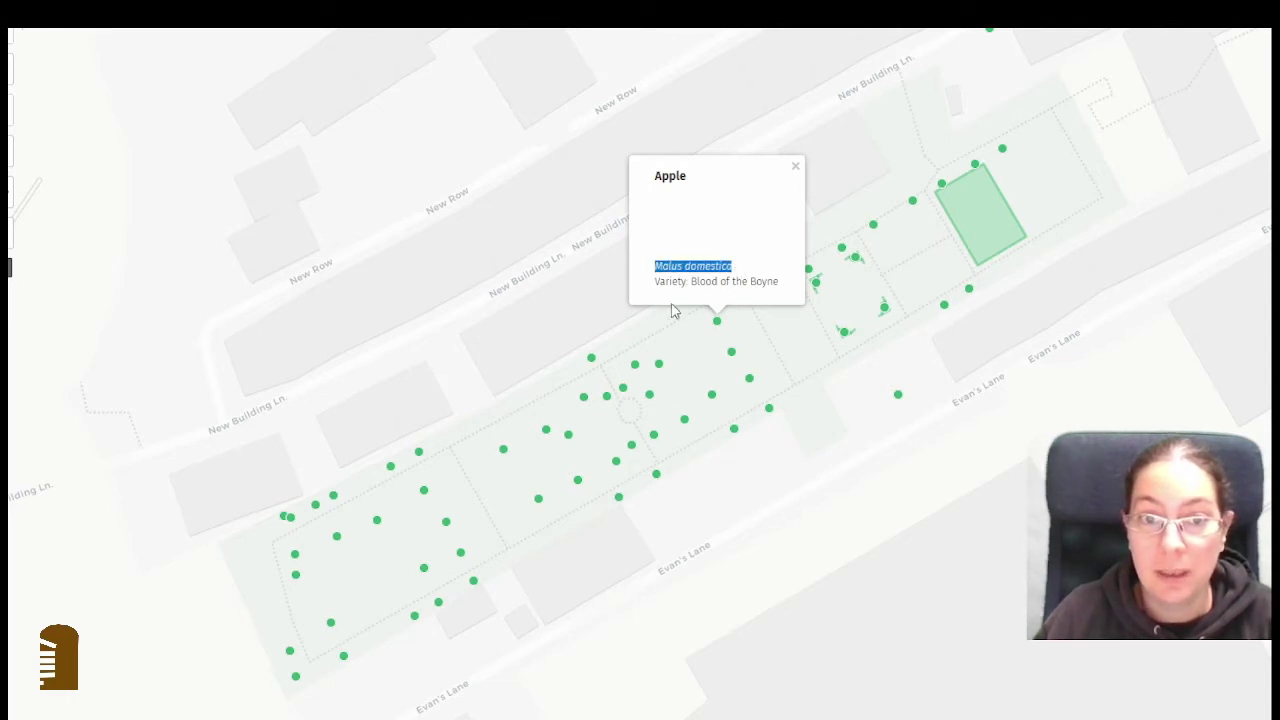
click(702, 249)
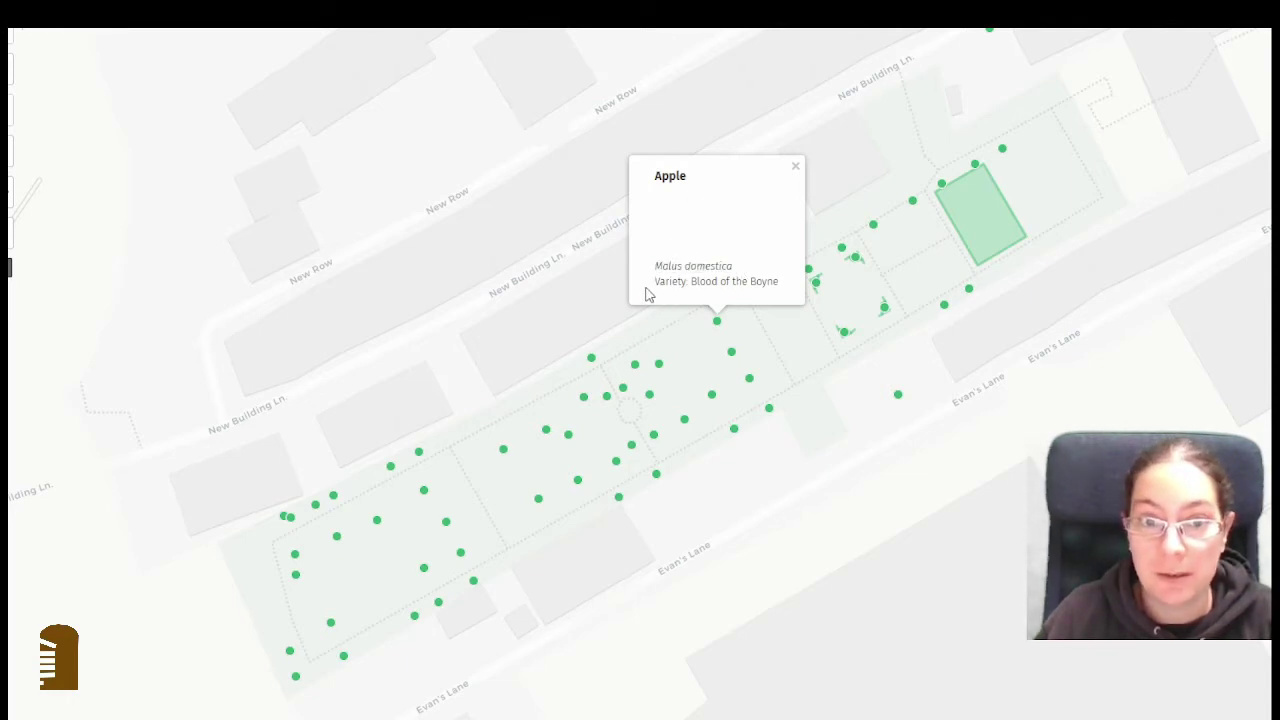
click(795, 166)
click(580, 484)
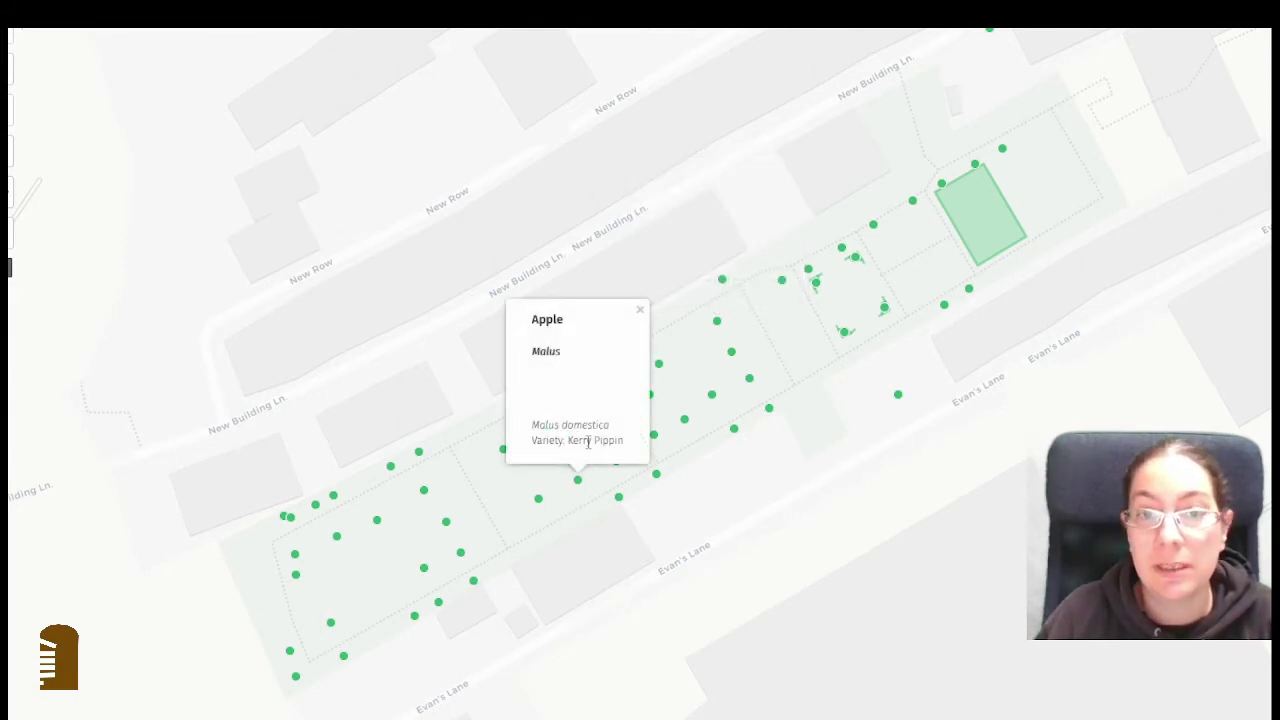
click(640, 310)
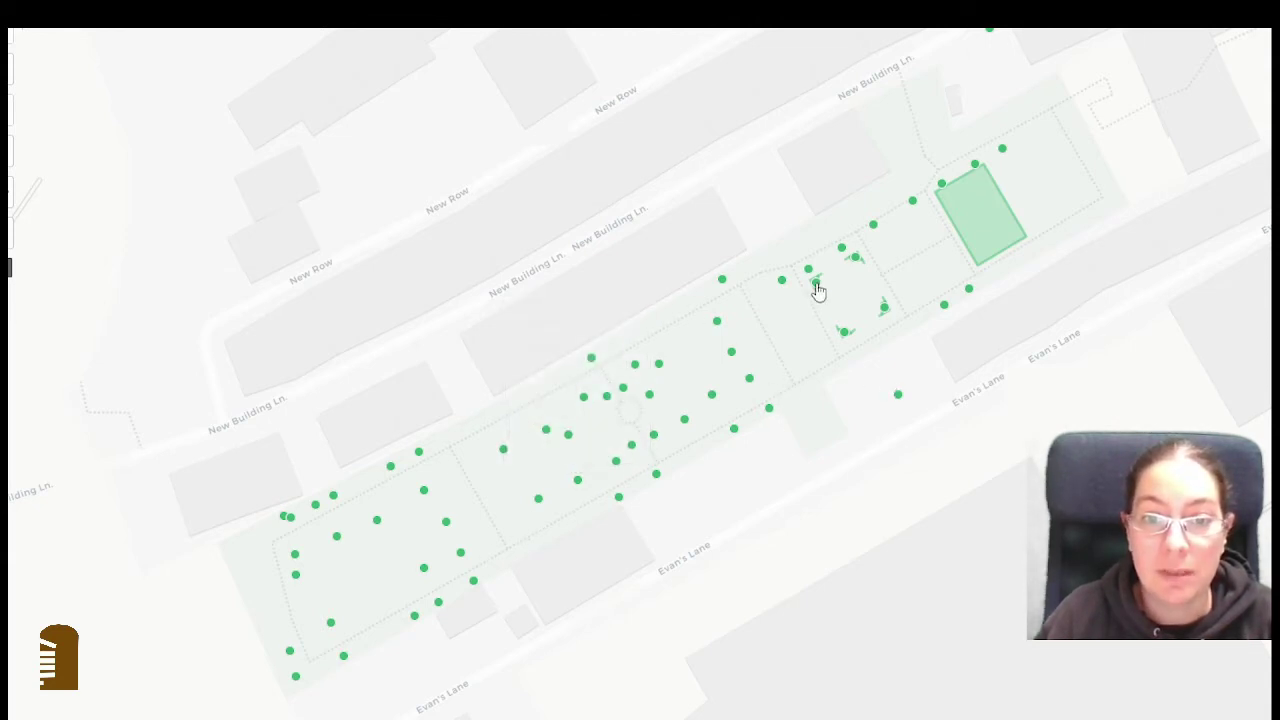
Step: Check the Mulberry, Hazelnut and another apple tree, then zoom out over the cluster
click(419, 454)
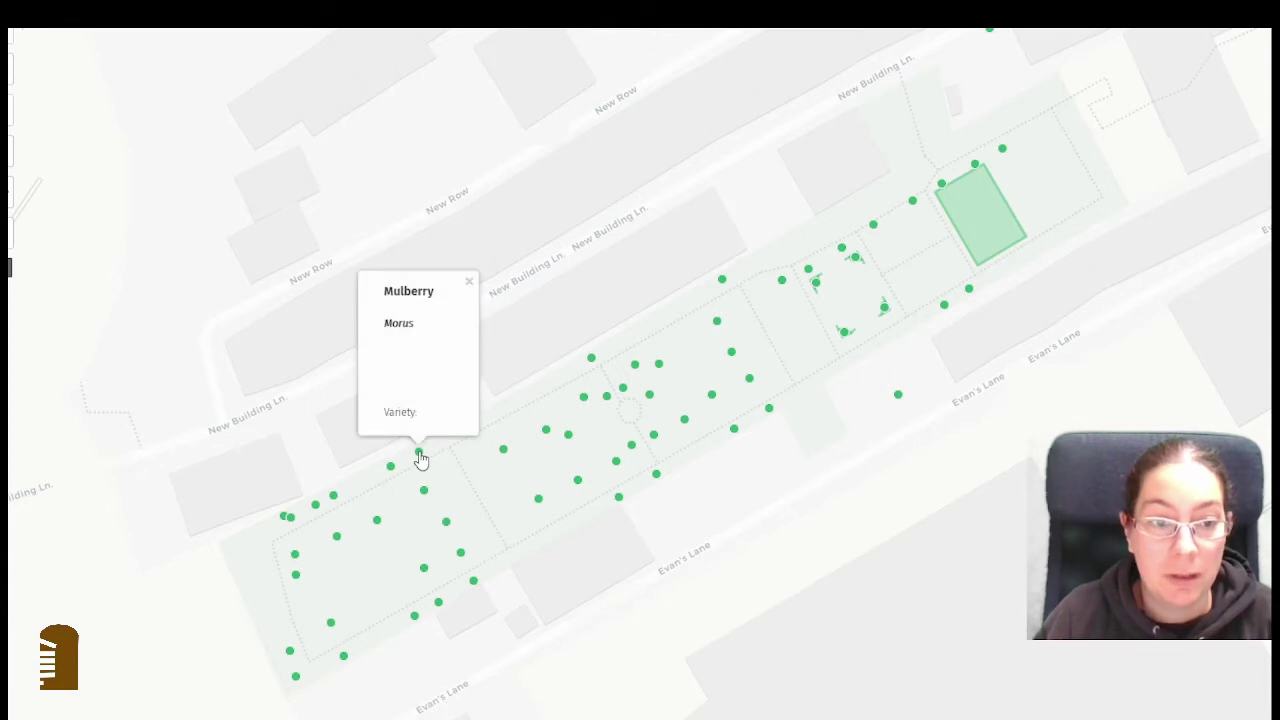
click(334, 498)
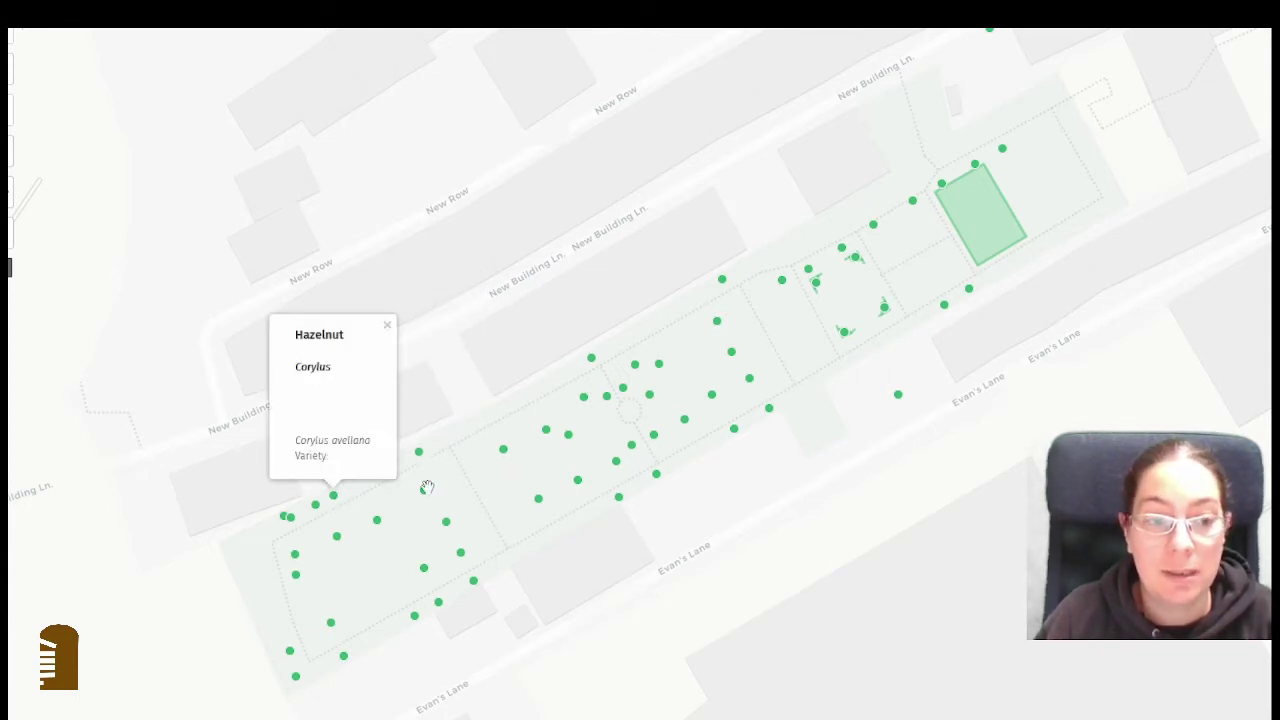
click(545, 470)
click(631, 446)
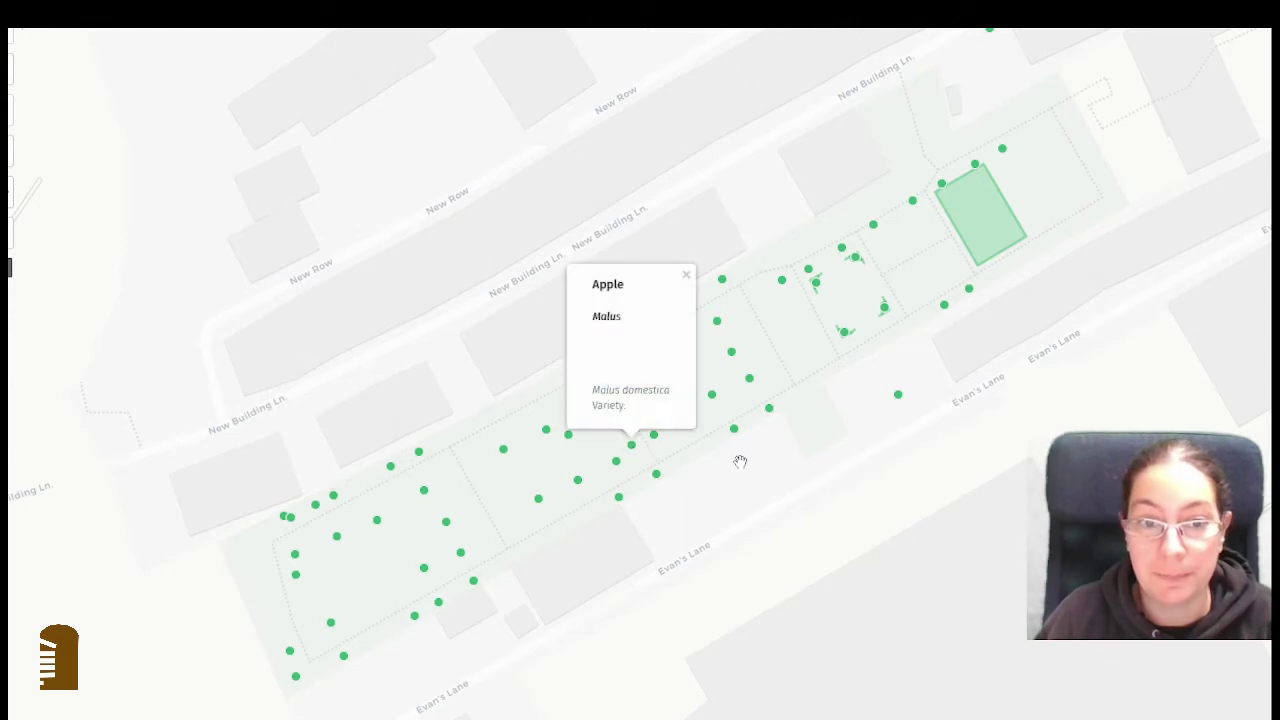
click(760, 424)
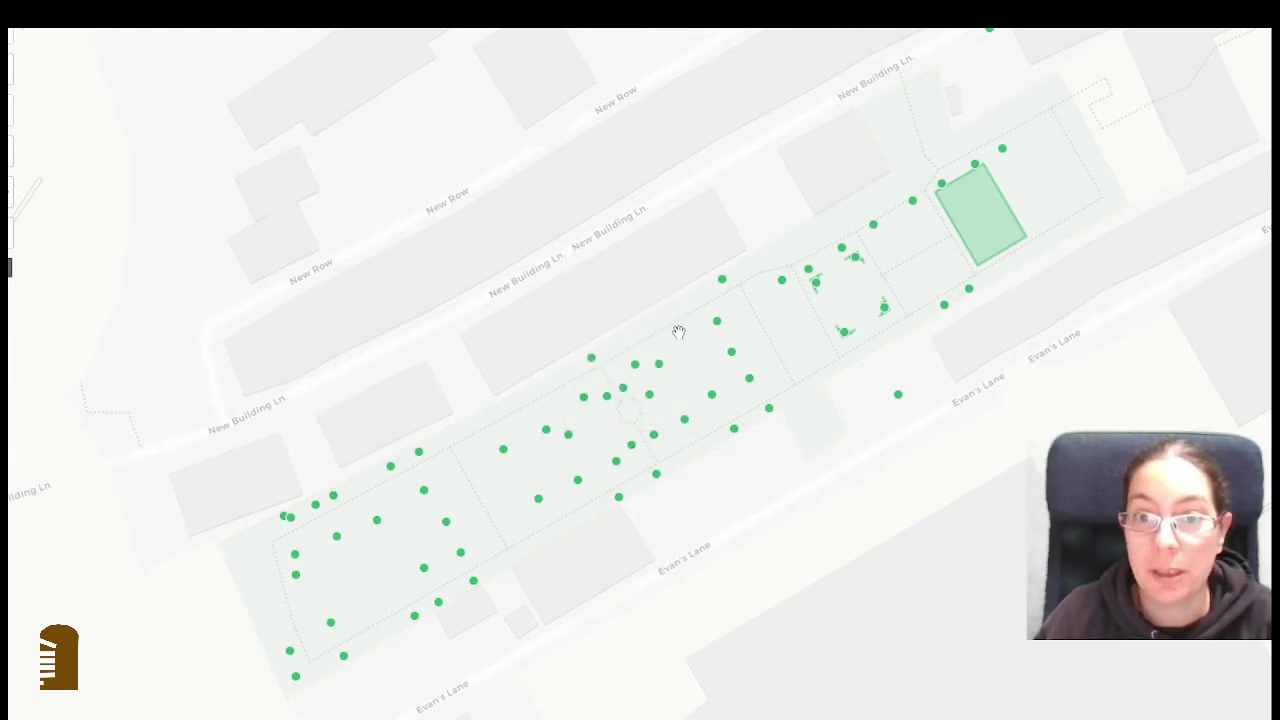
scroll(679, 332, down, 3)
scroll(641, 420, down, 2)
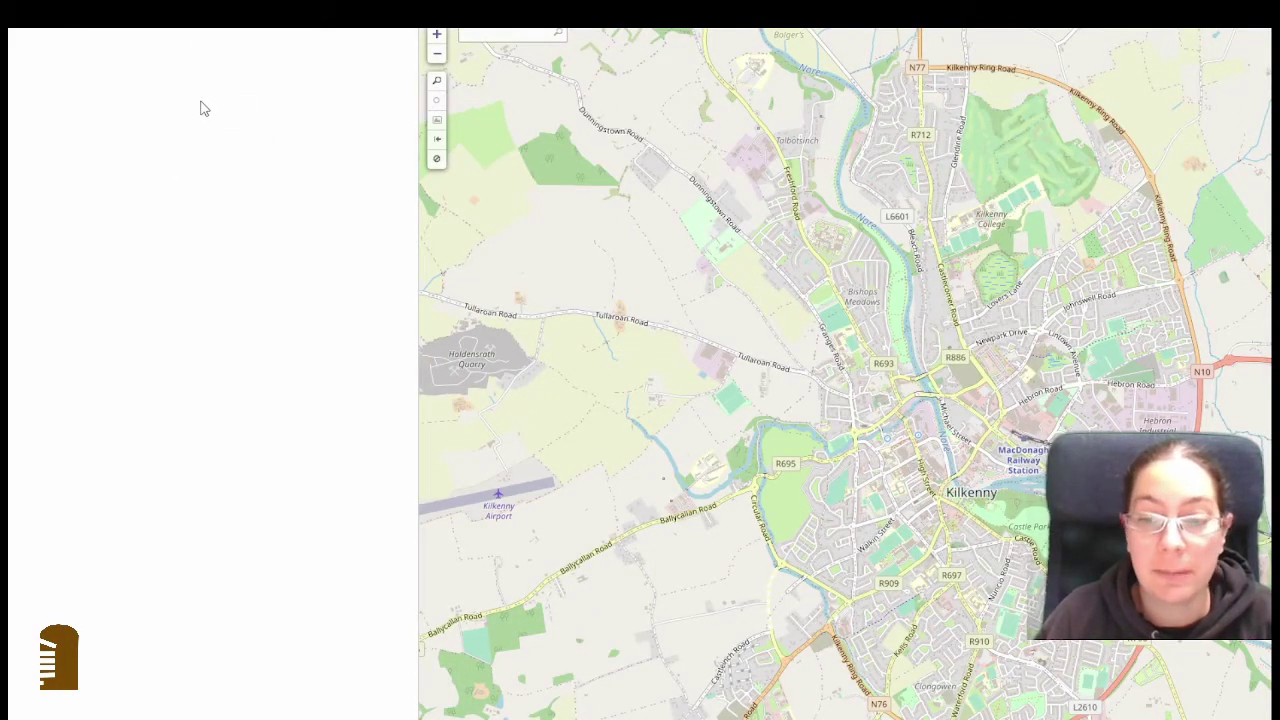
Step: Run a Query Wizard search for 'natural=tree in Kilkenny'
key(ctrl+i)
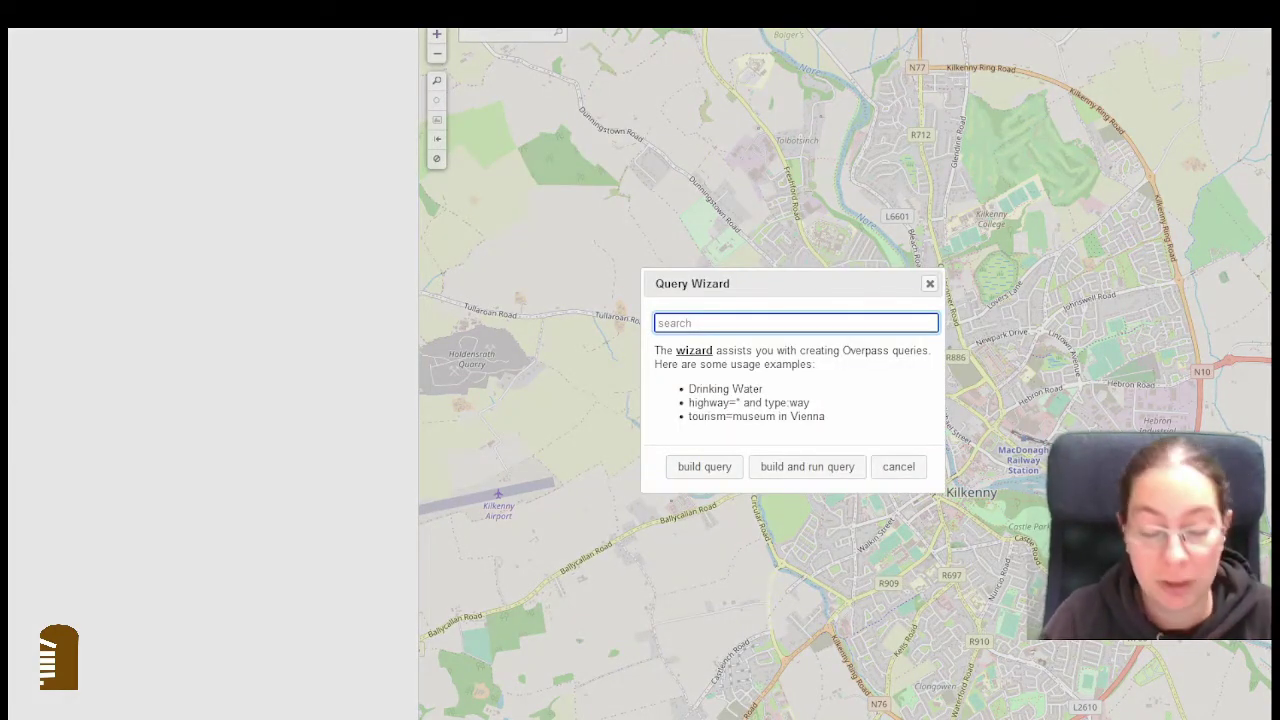
text(natura)
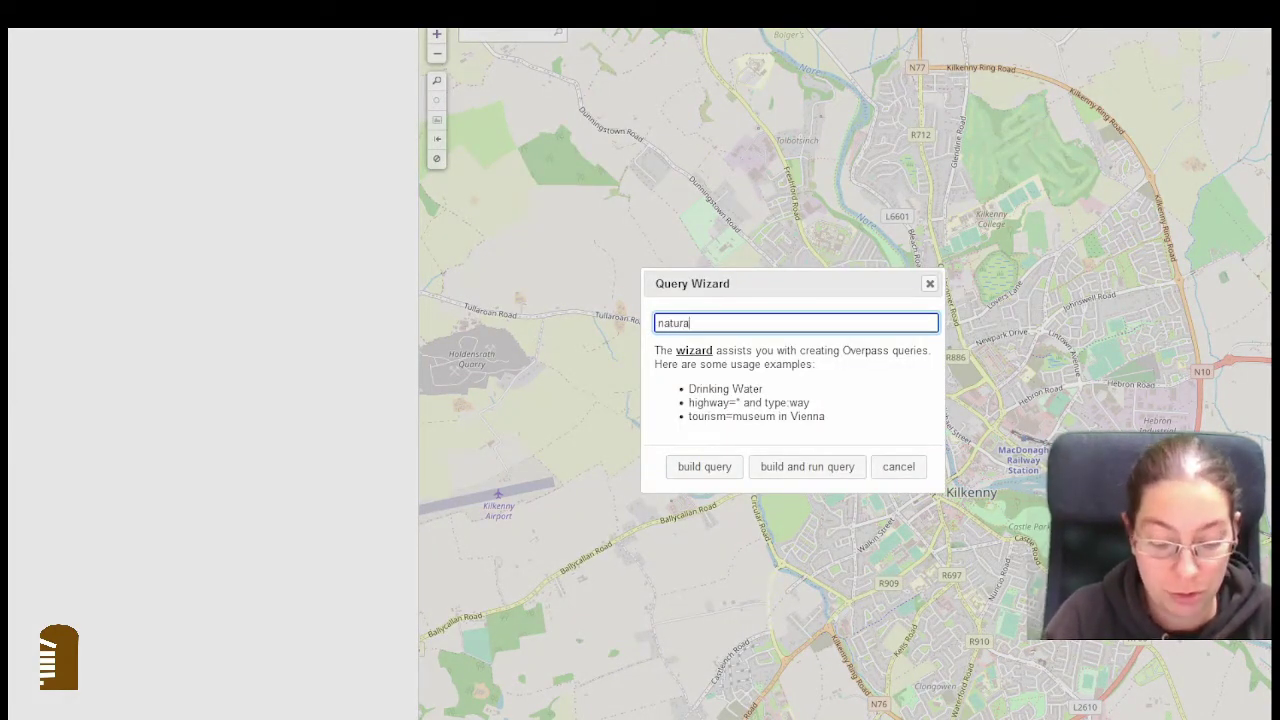
text(l=tree in)
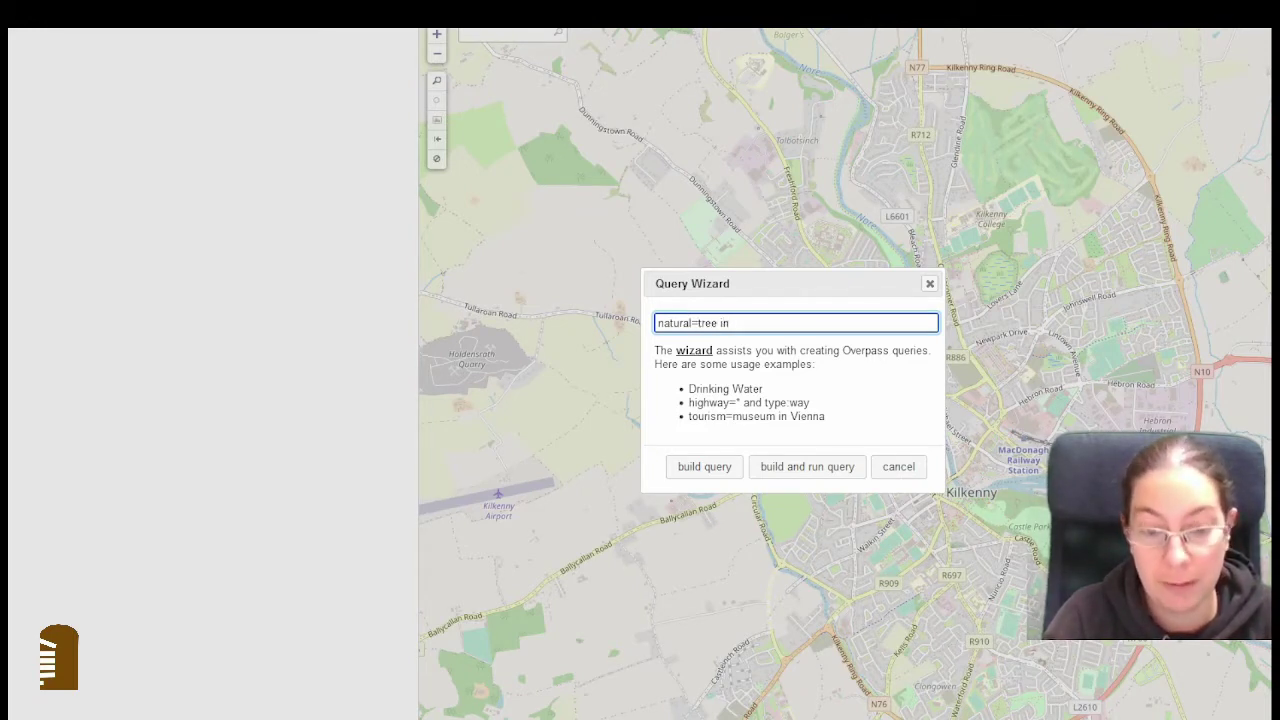
text( Kilkenny)
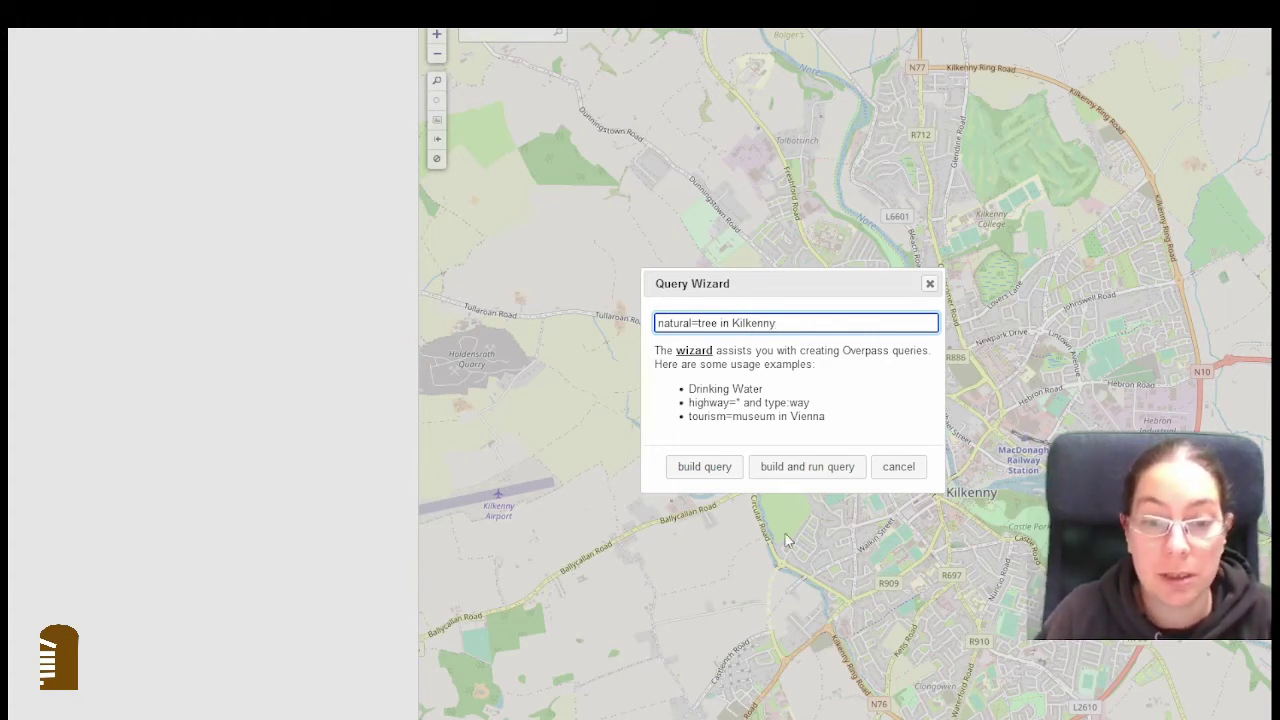
click(808, 467)
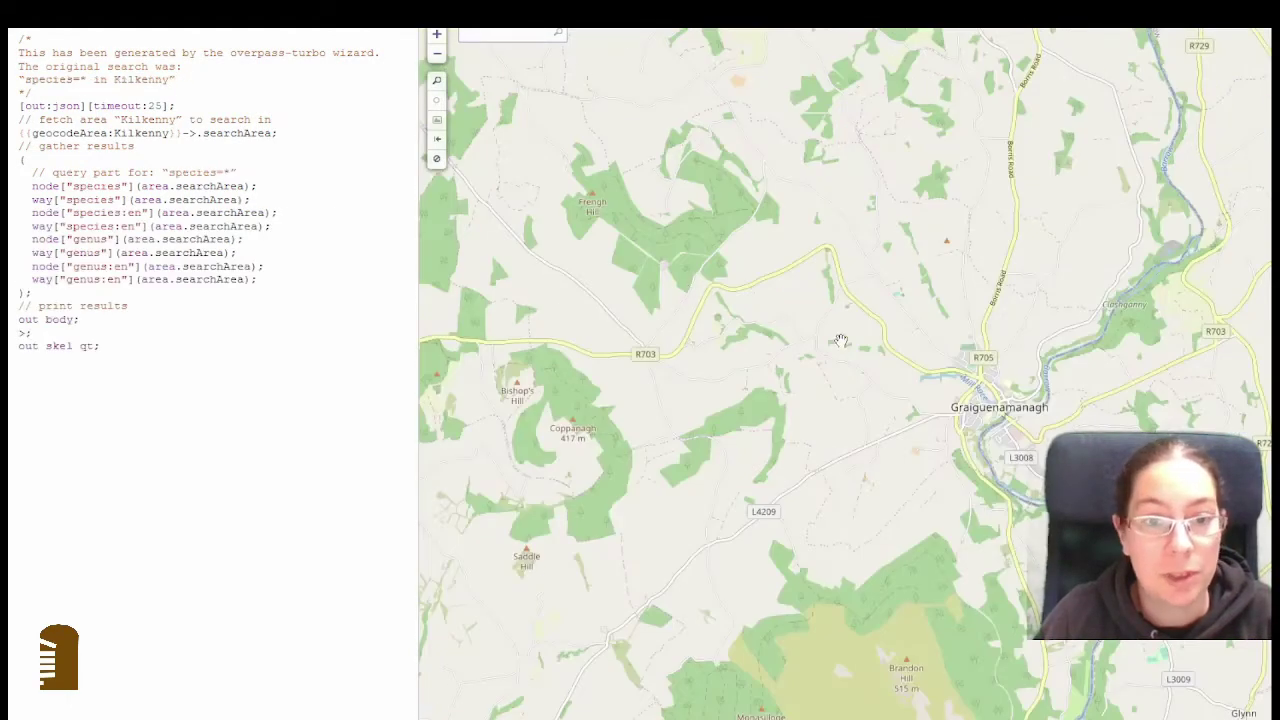
Step: Recentre the map on Kilkenny and review the species:en, genus and genus:en query keys
scroll(1011, 400, down, 2)
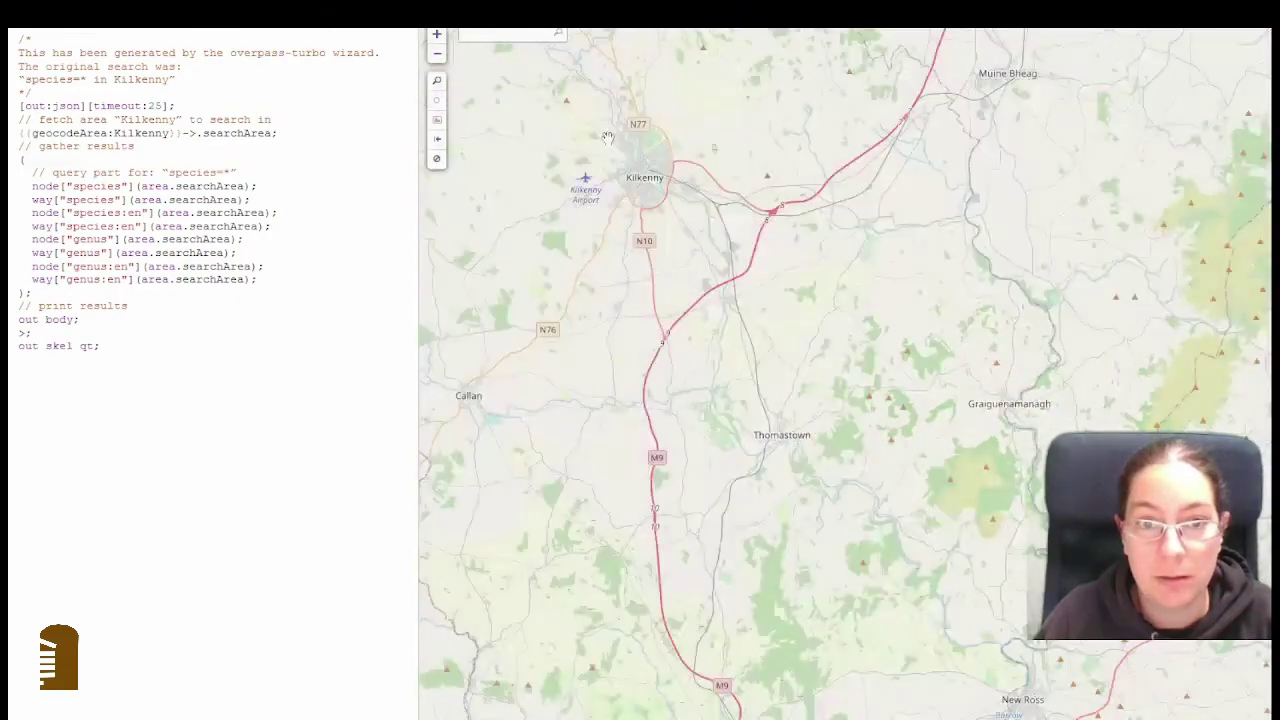
drag(613, 150, 912, 386)
scroll(915, 400, up, 3)
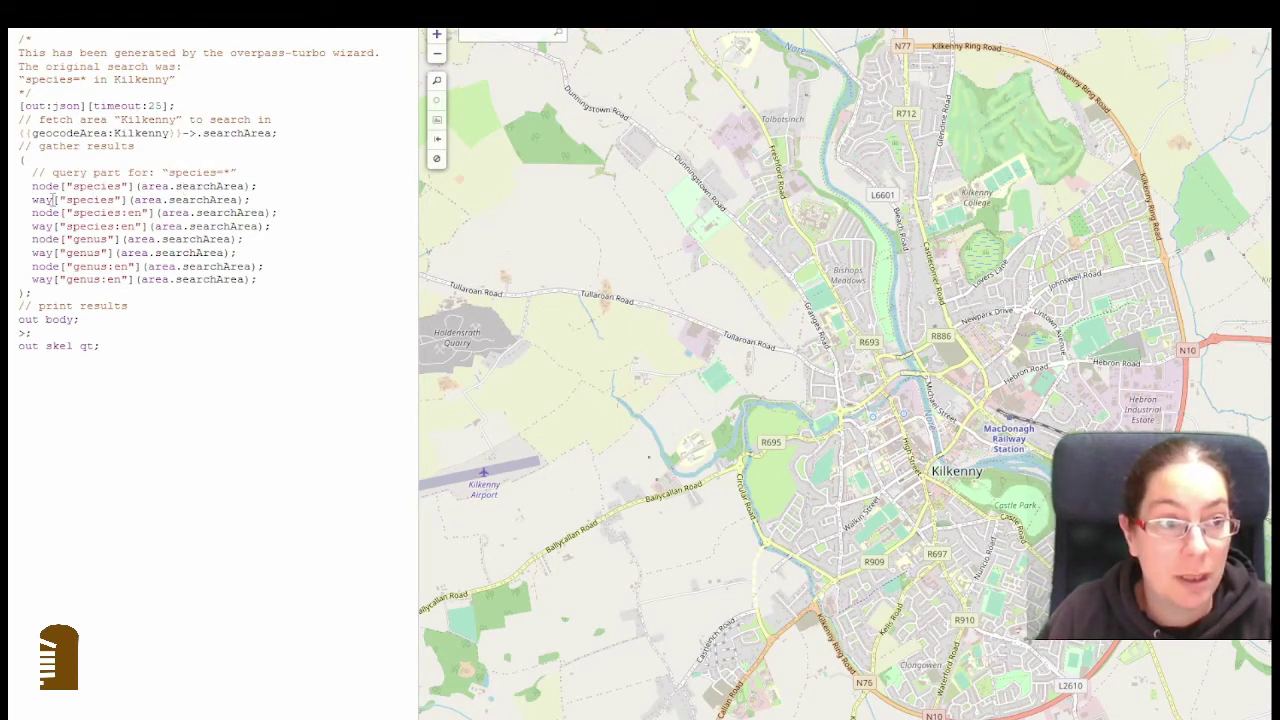
drag(70, 216, 142, 216)
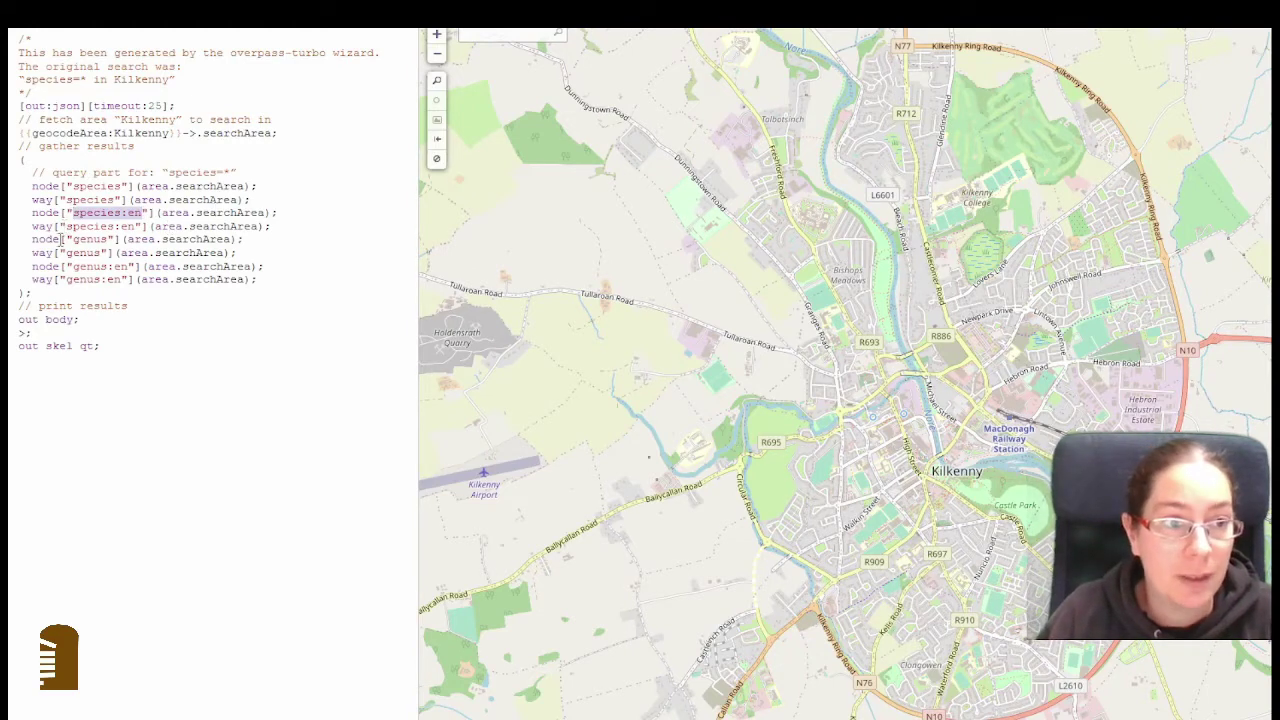
drag(66, 239, 122, 239)
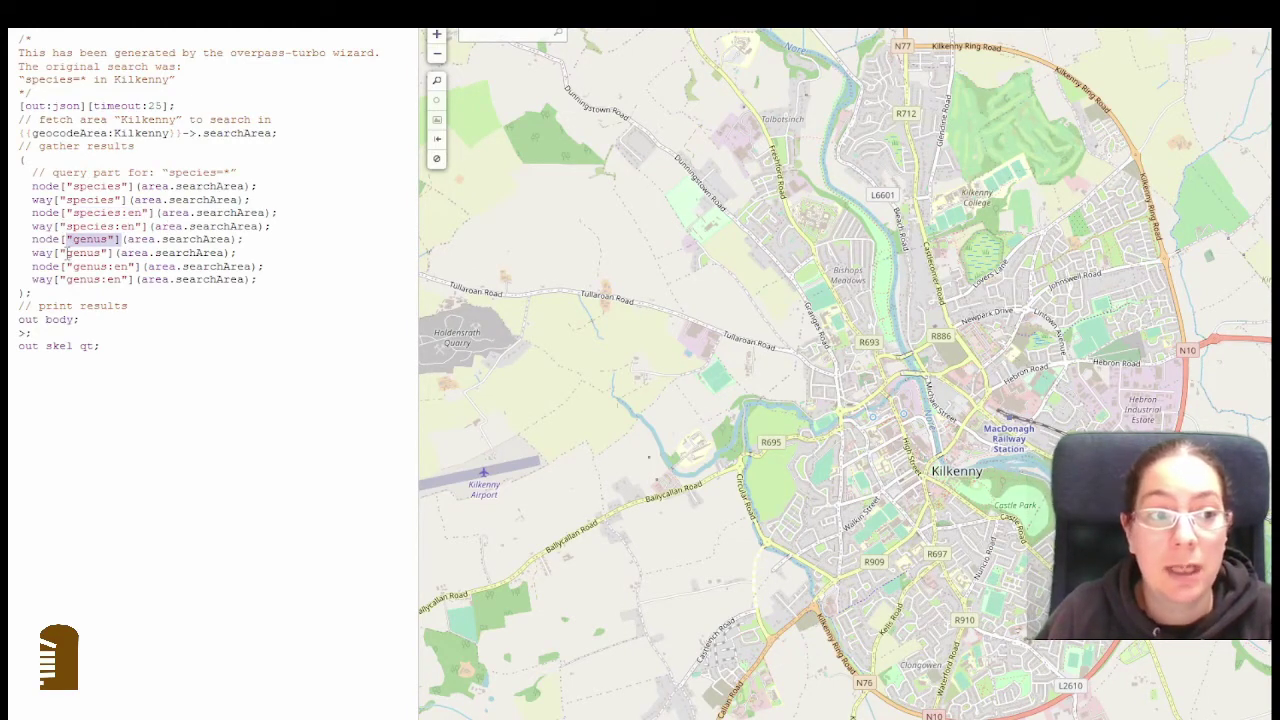
drag(67, 267, 137, 267)
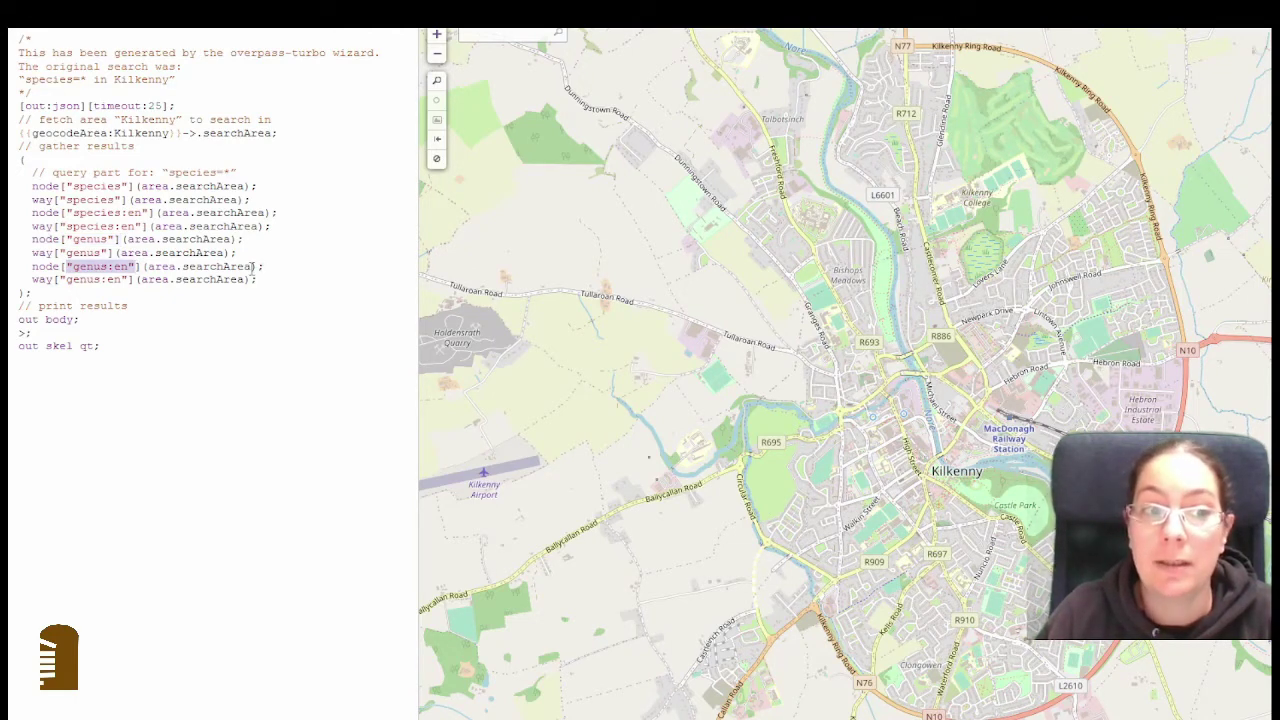
click(193, 252)
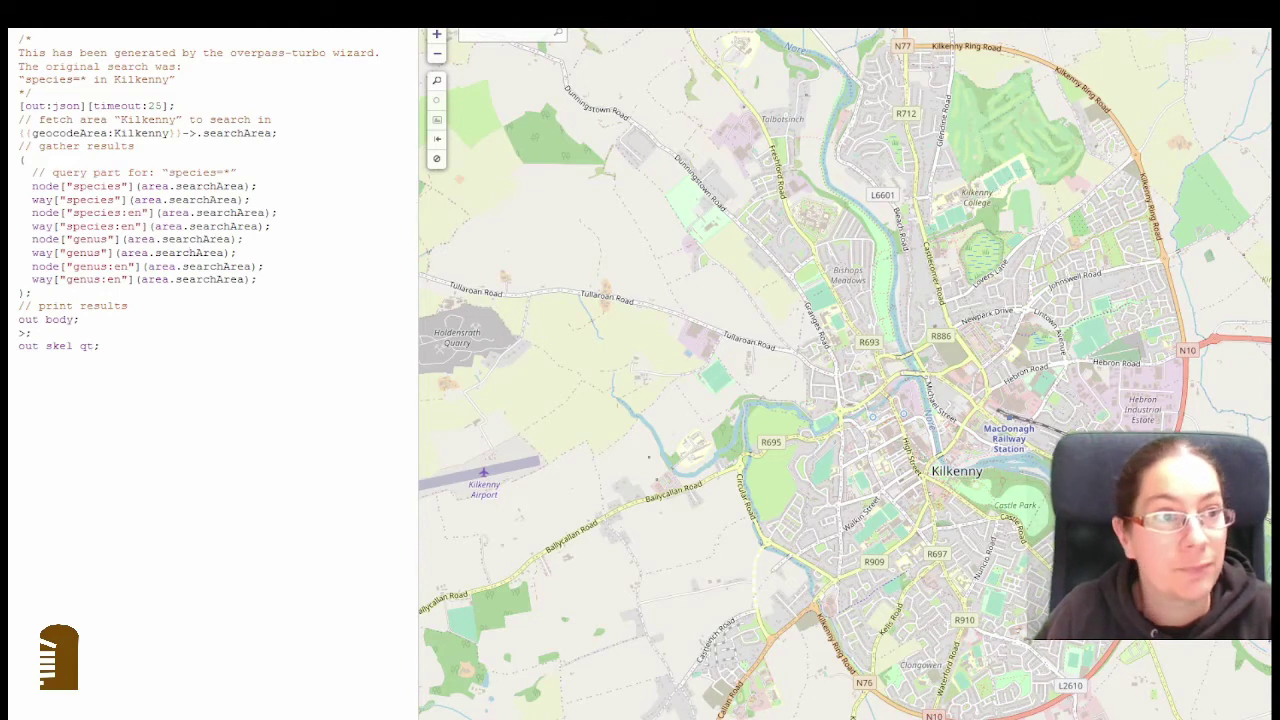
Step: Execute the species/genus query with Ctrl+Enter
key(ctrl+Return)
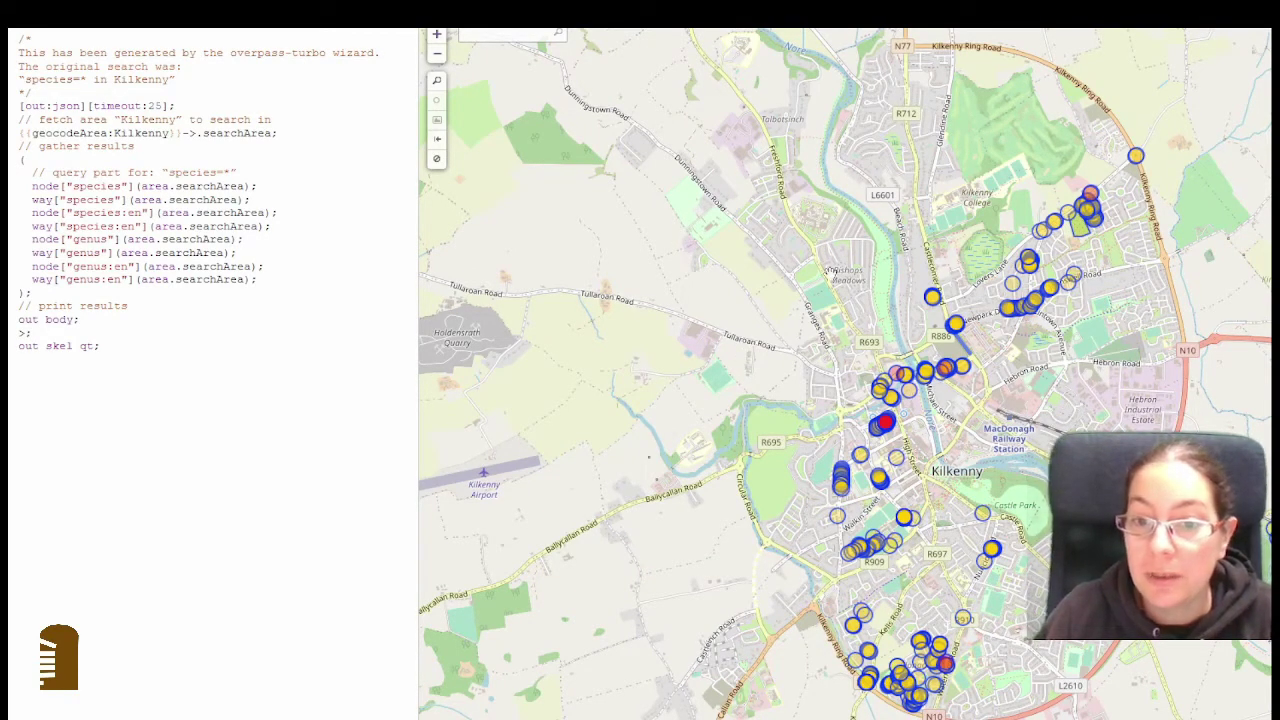
Step: Zoom in on Rothe House Garden and open the Holm Oak marker's Node popup
scroll(884, 432, up, 2)
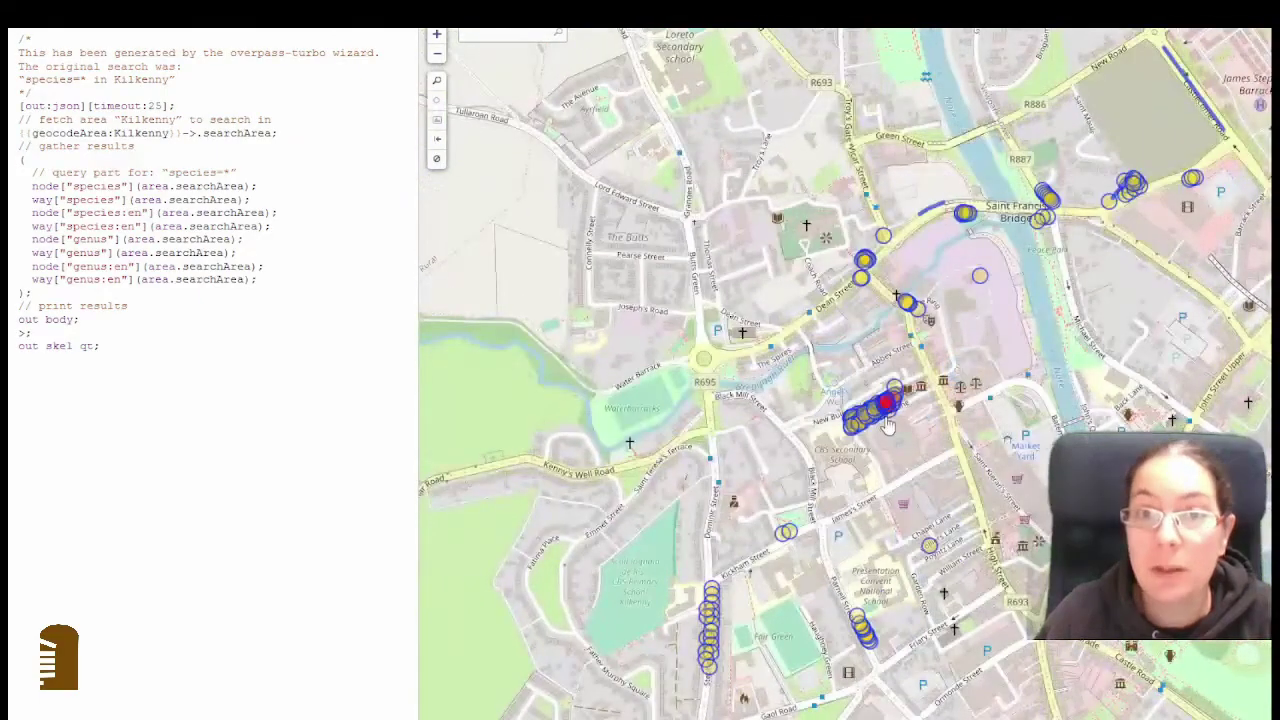
scroll(885, 418, up, 3)
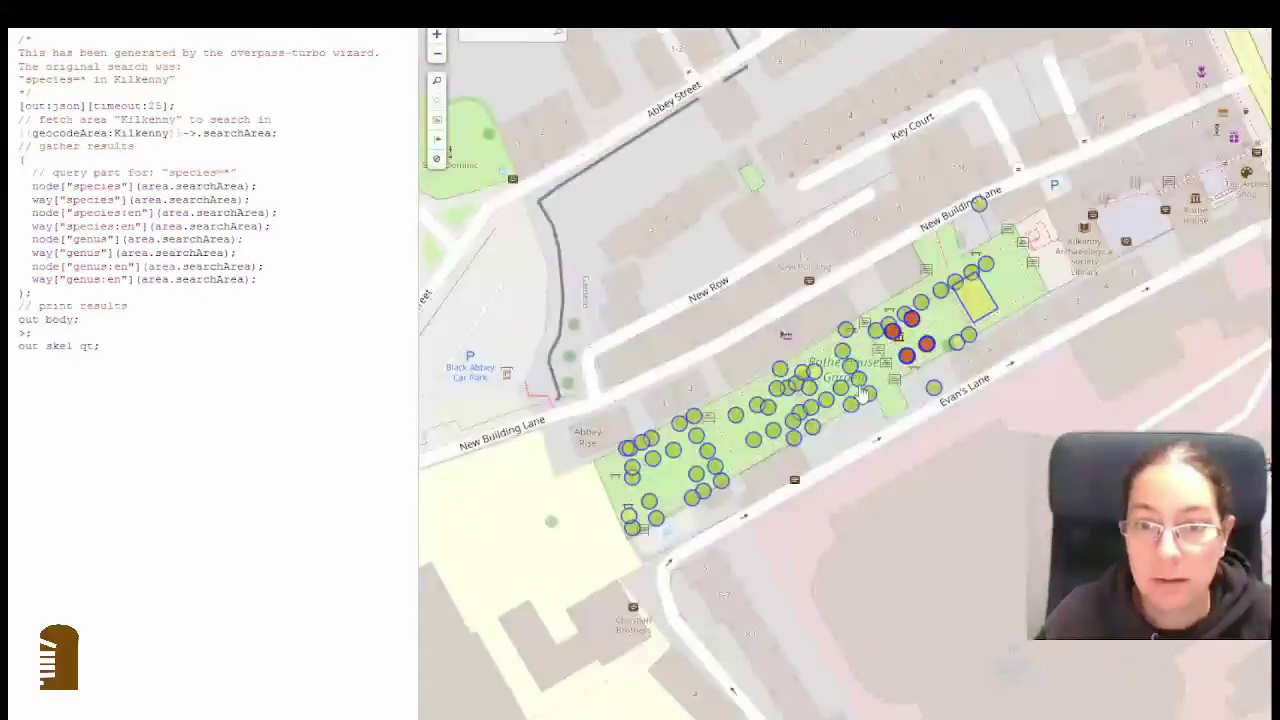
scroll(864, 398, up, 1)
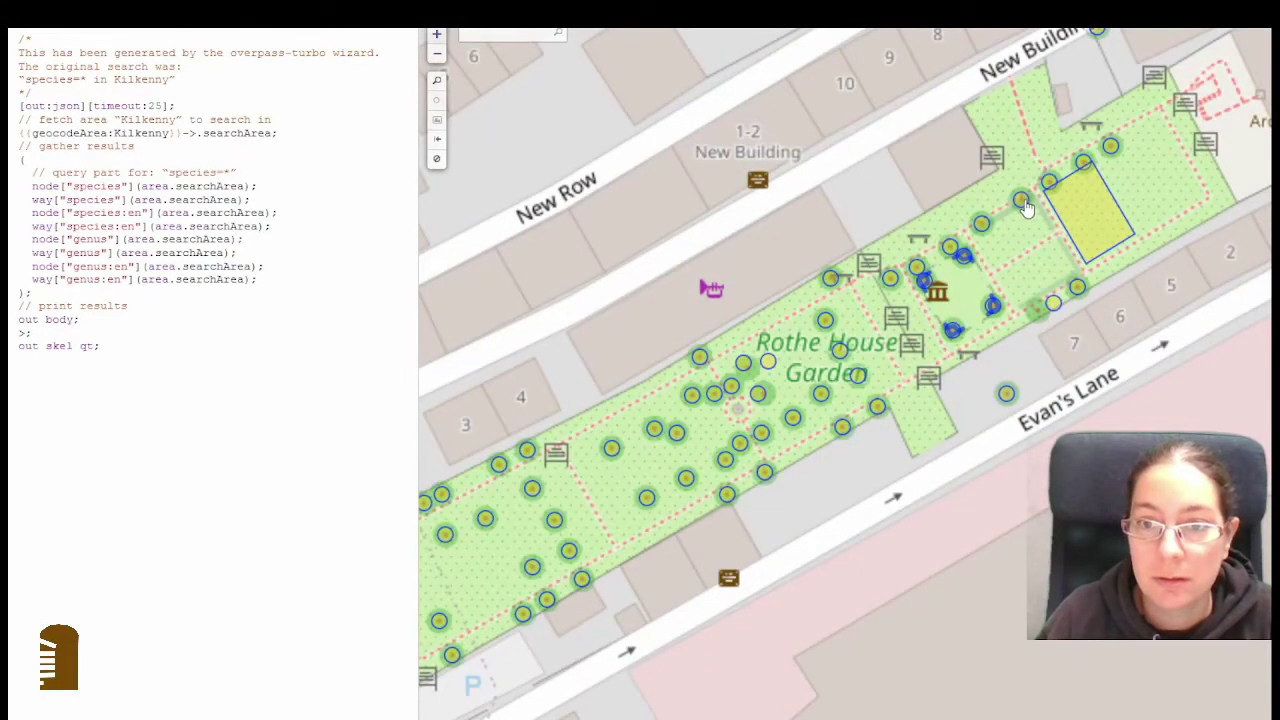
click(1021, 202)
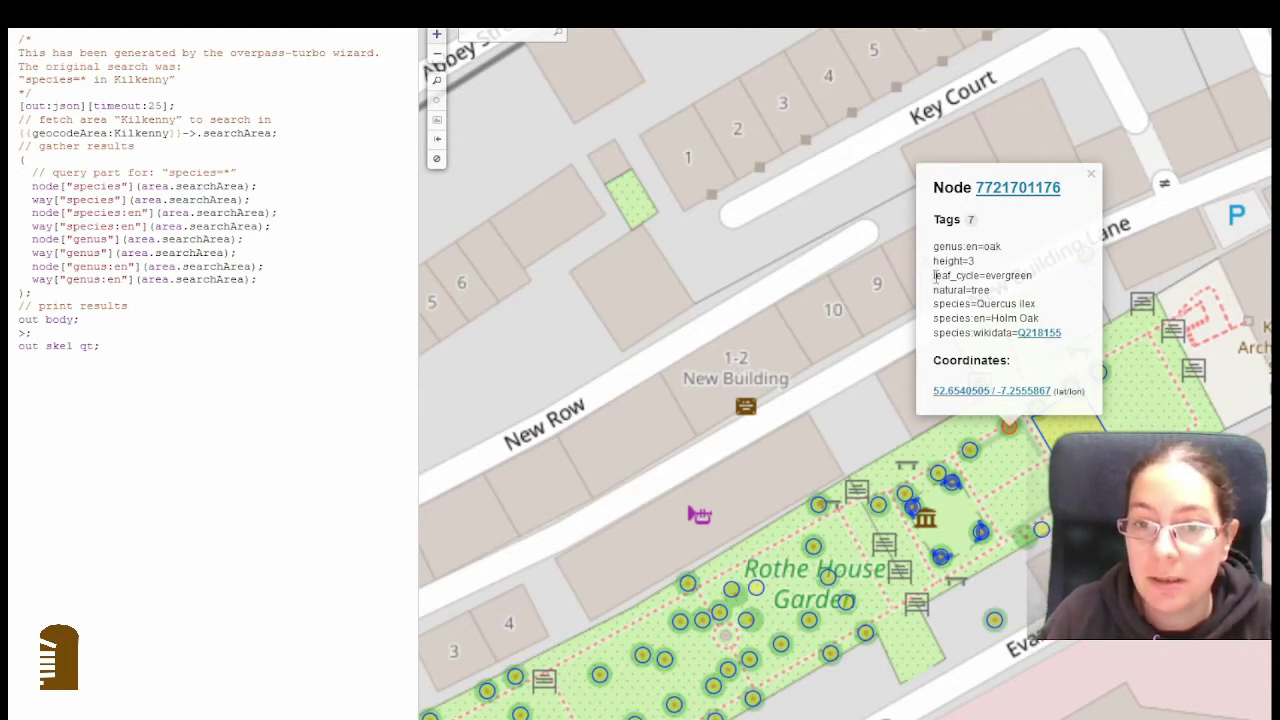
Step: Read the leaf_cycle=evergreen and species:wikidata tags, then close the popup
drag(936, 282, 1040, 280)
click(968, 283)
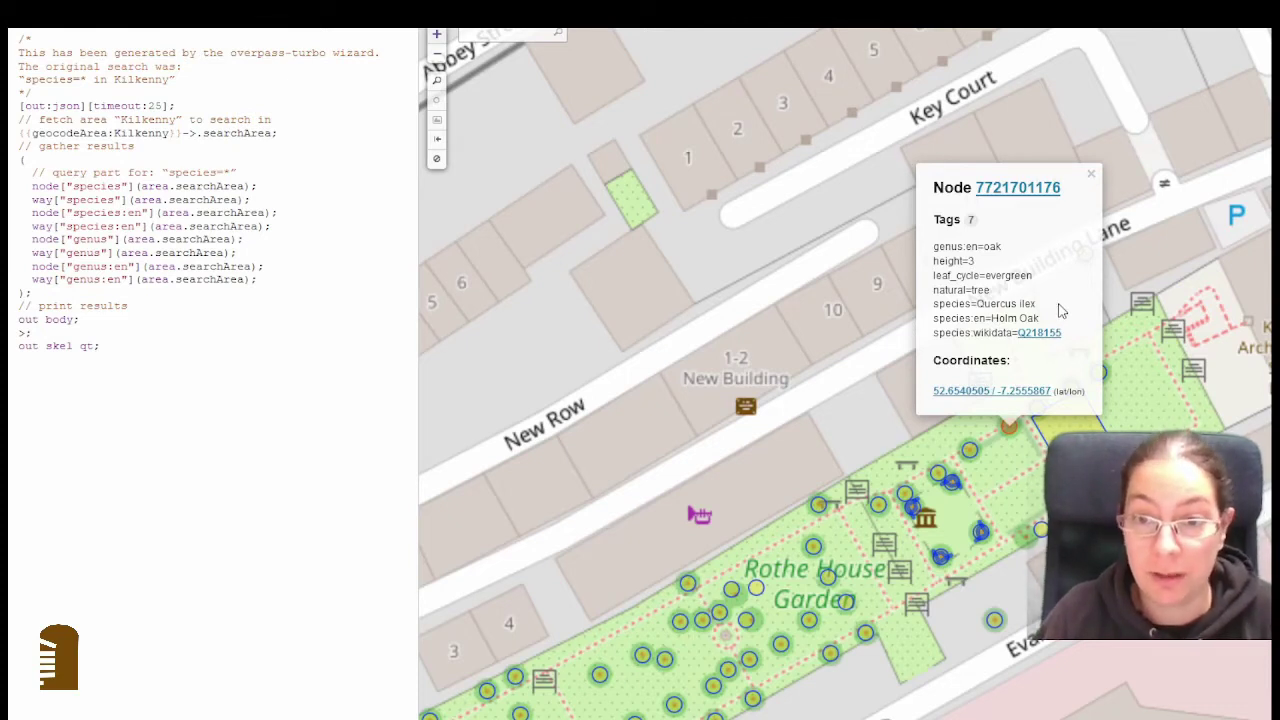
double_click(986, 332)
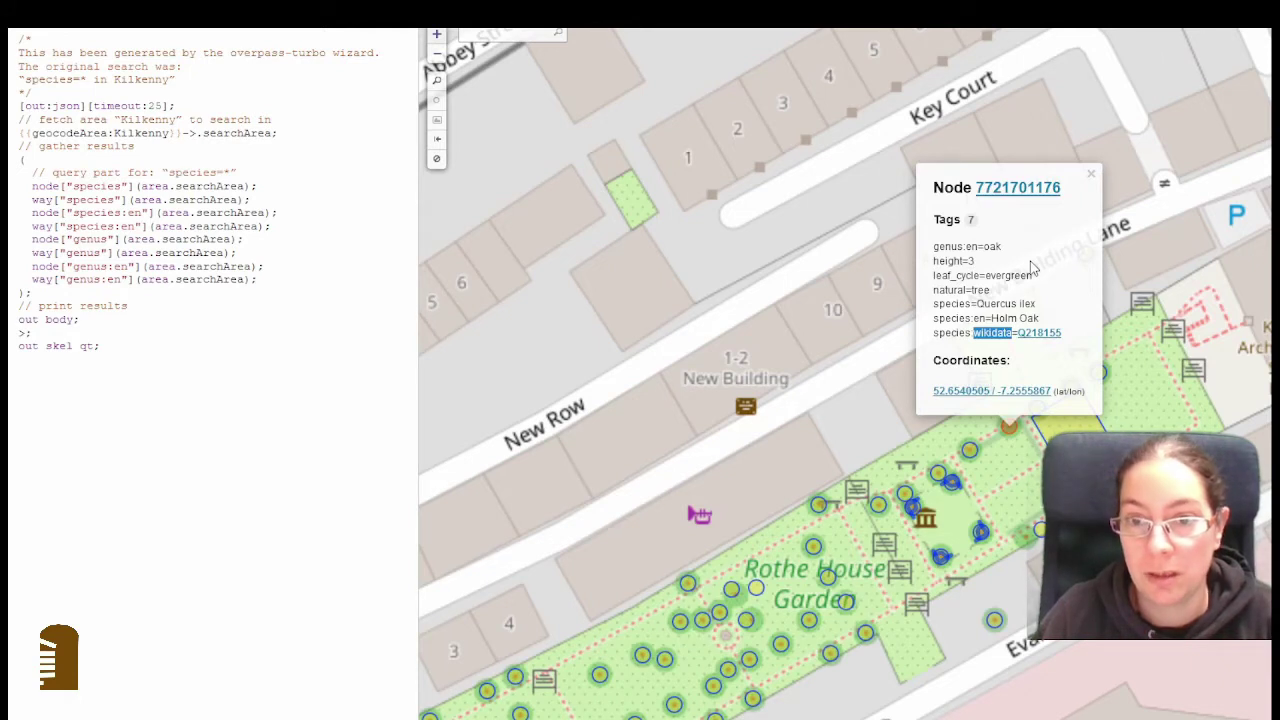
click(958, 333)
drag(938, 333, 1012, 333)
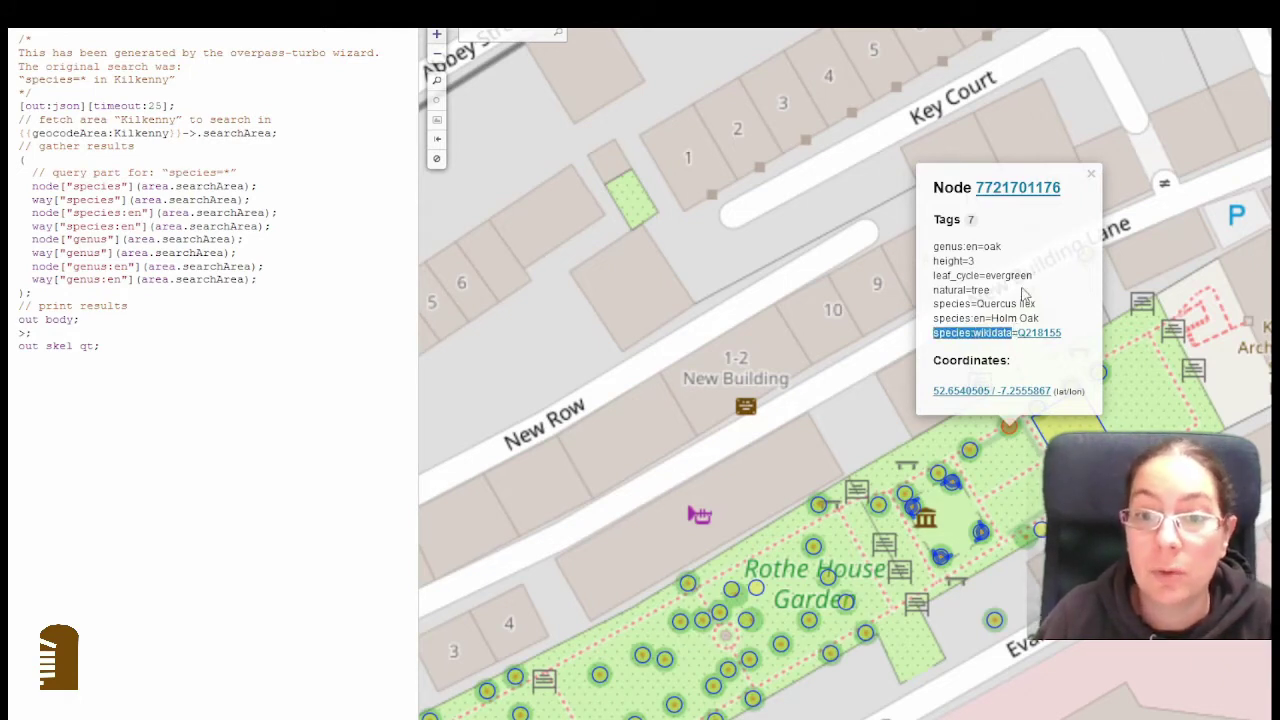
click(942, 336)
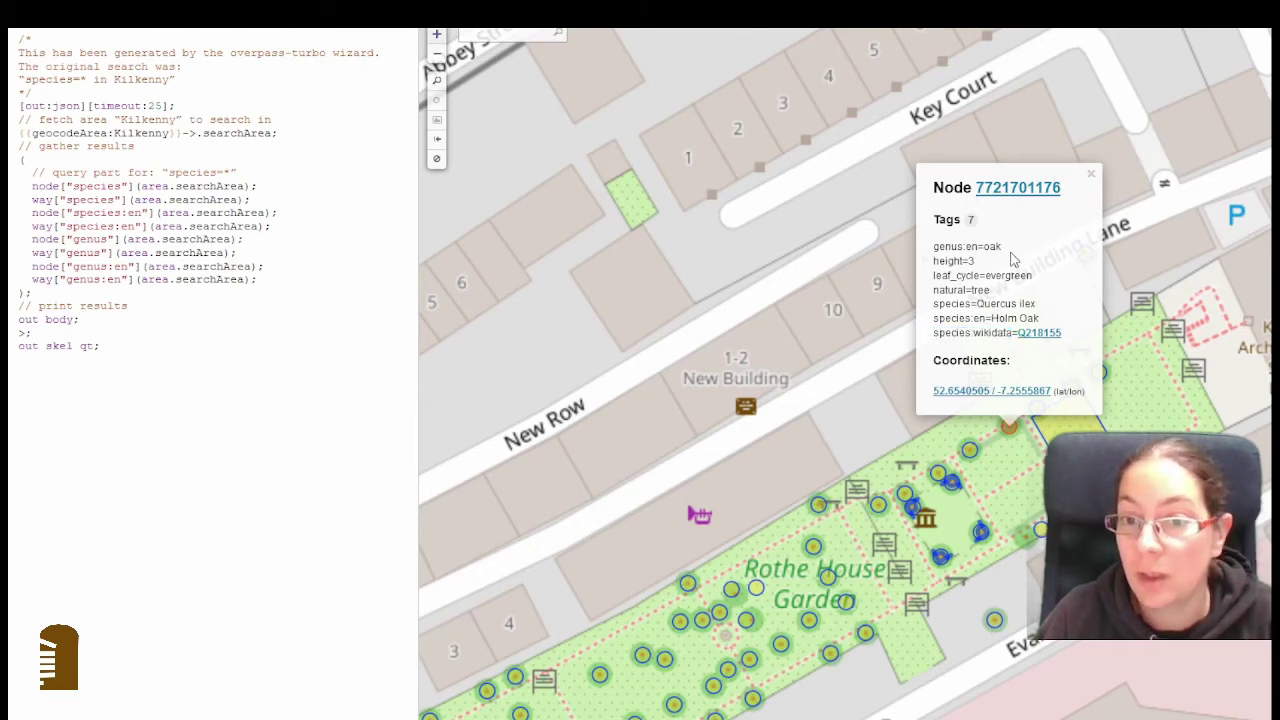
click(1091, 175)
drag(996, 492, 1074, 324)
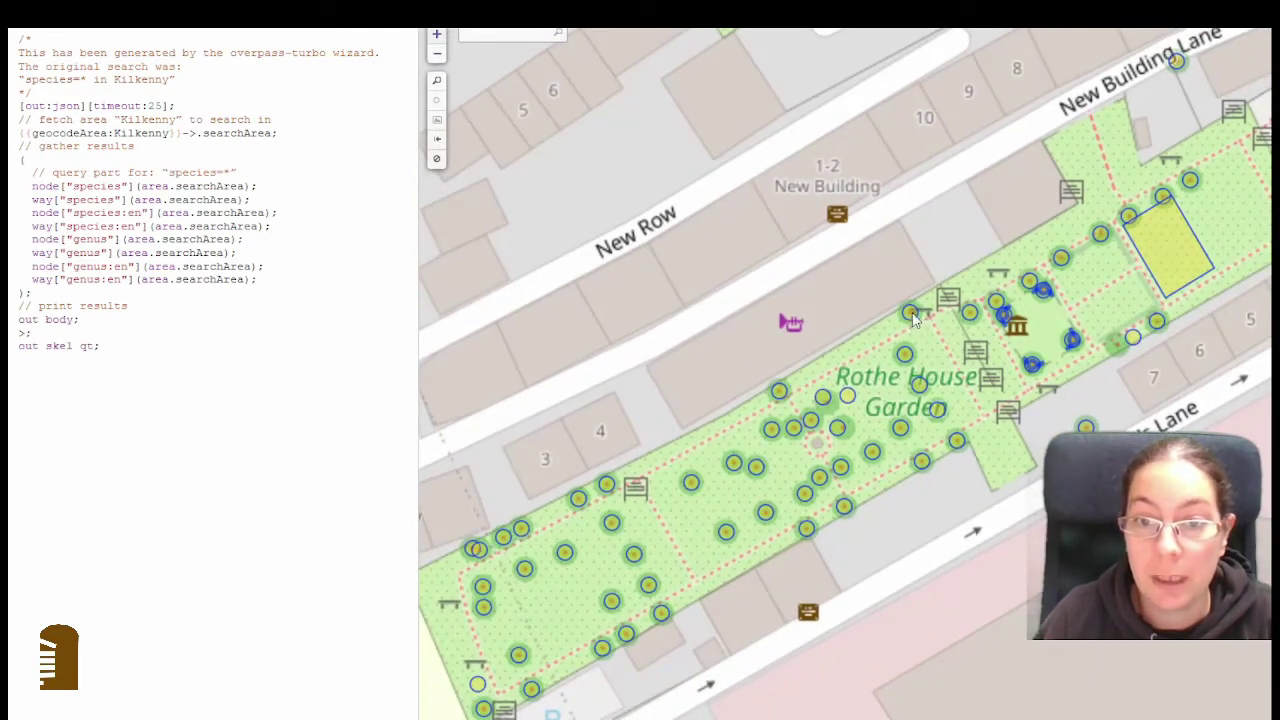
click(910, 316)
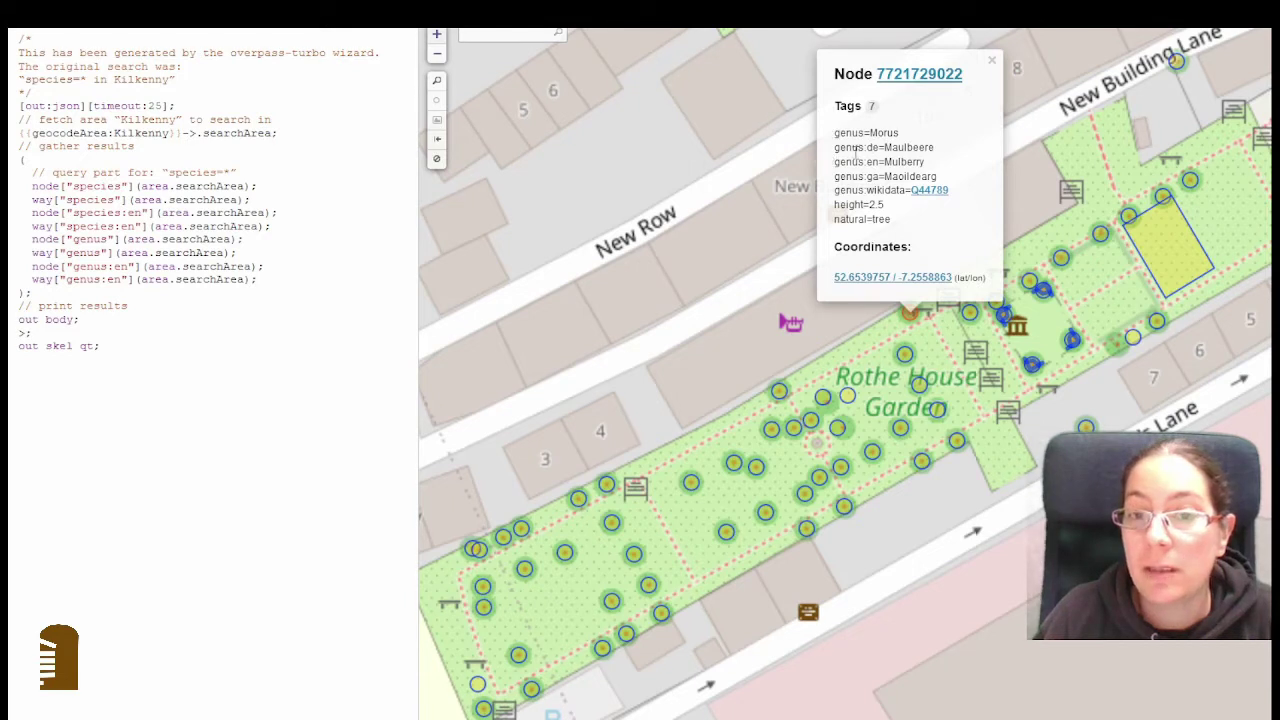
drag(834, 147, 958, 152)
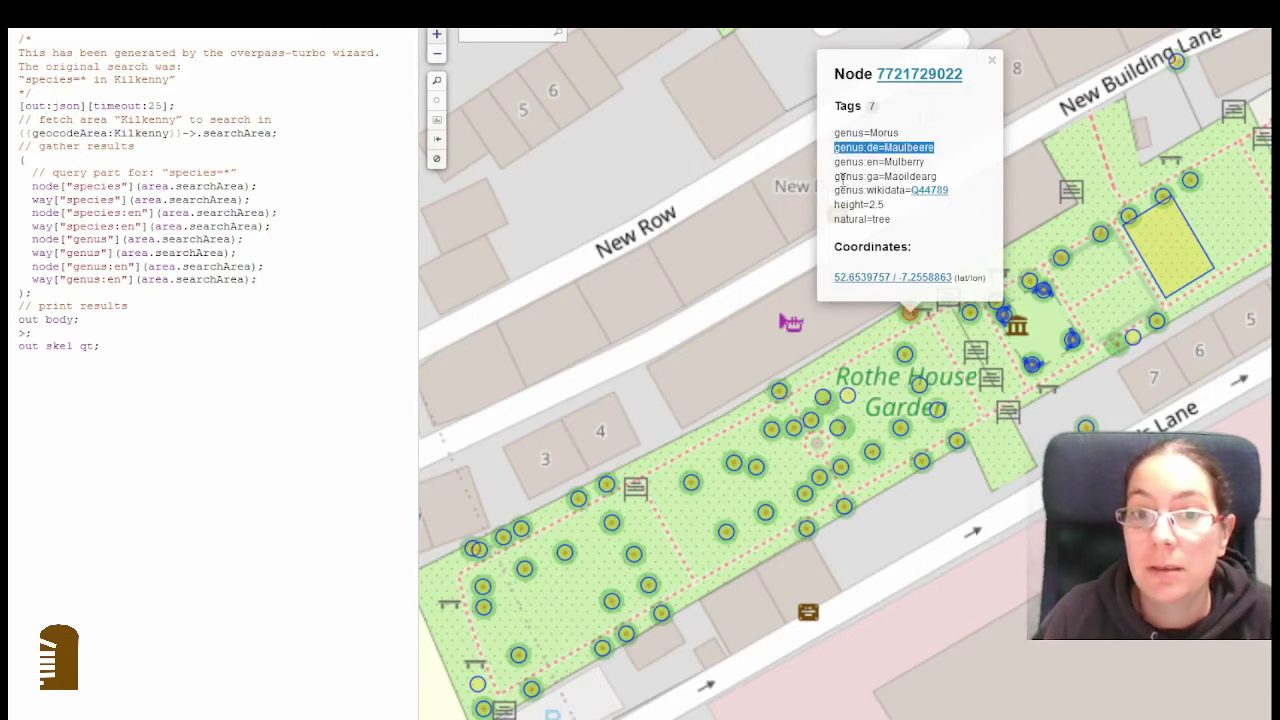
drag(840, 178, 956, 177)
click(956, 173)
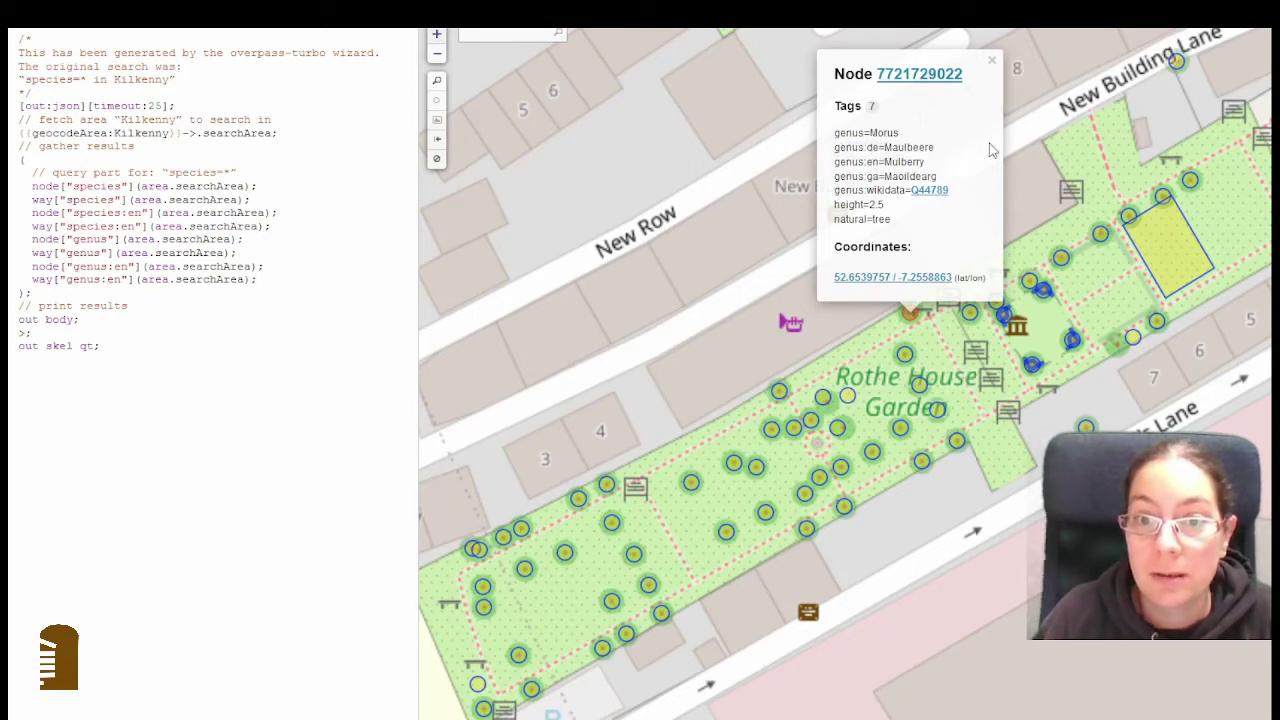
click(992, 63)
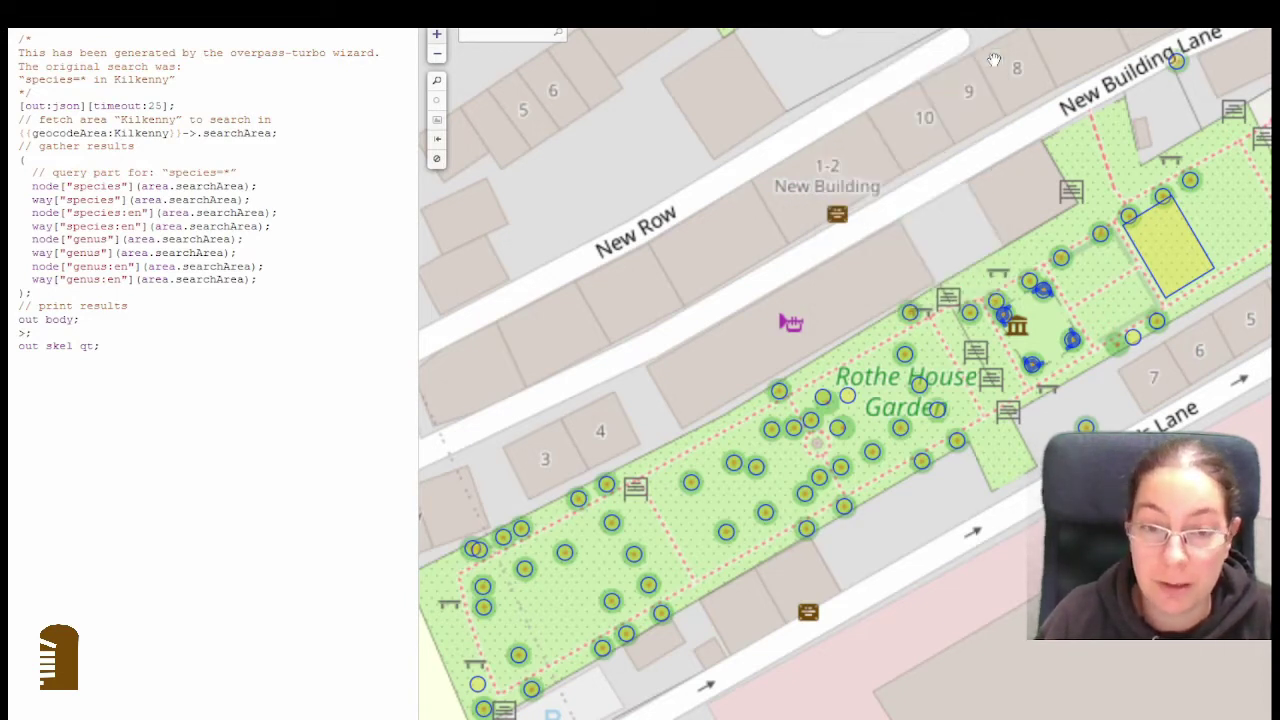
Step: Read the cherry's species=Prunus cerasus, Sour cherry, Q131517 and Morello Cherry variety tags
click(661, 612)
drag(684, 661, 875, 578)
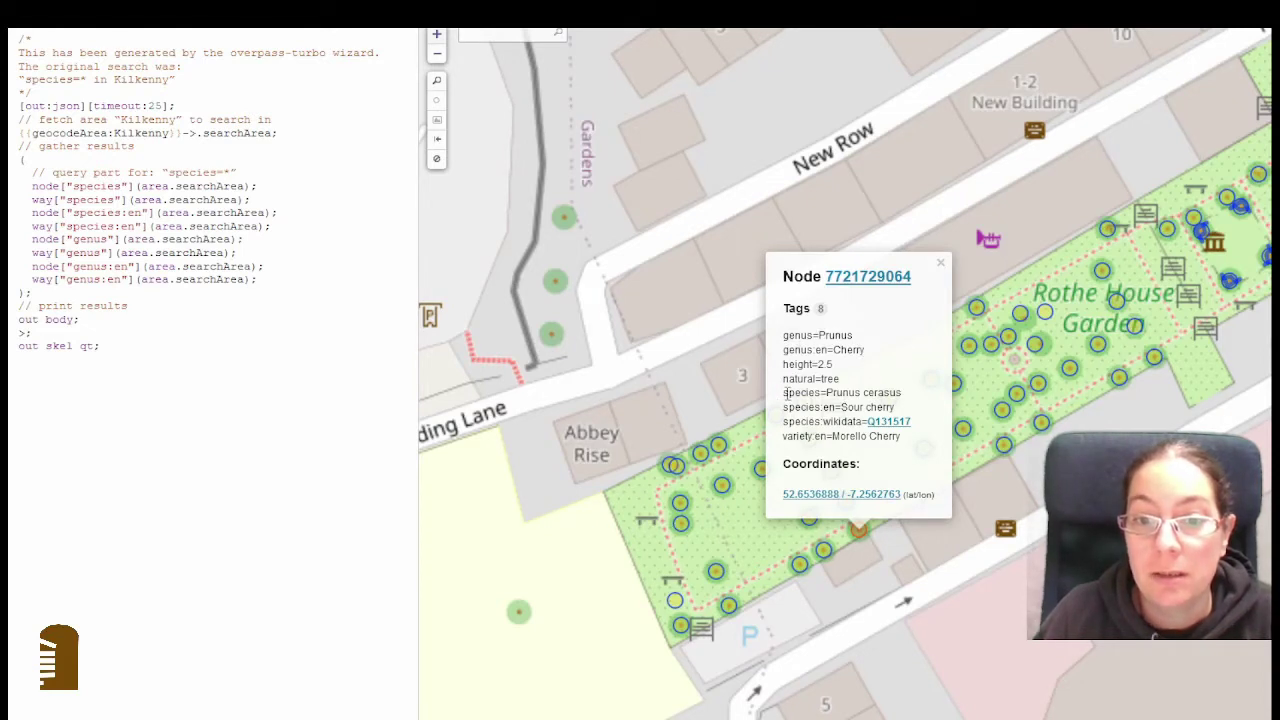
drag(786, 394, 917, 392)
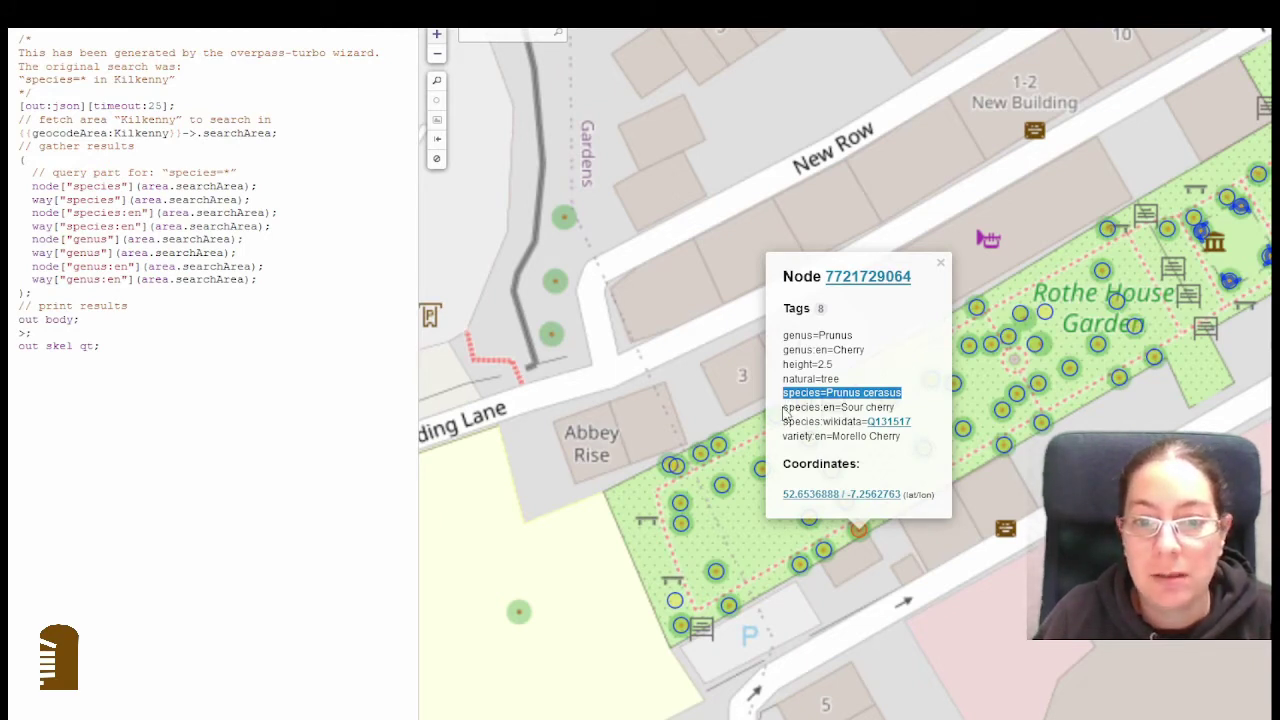
drag(785, 407, 906, 413)
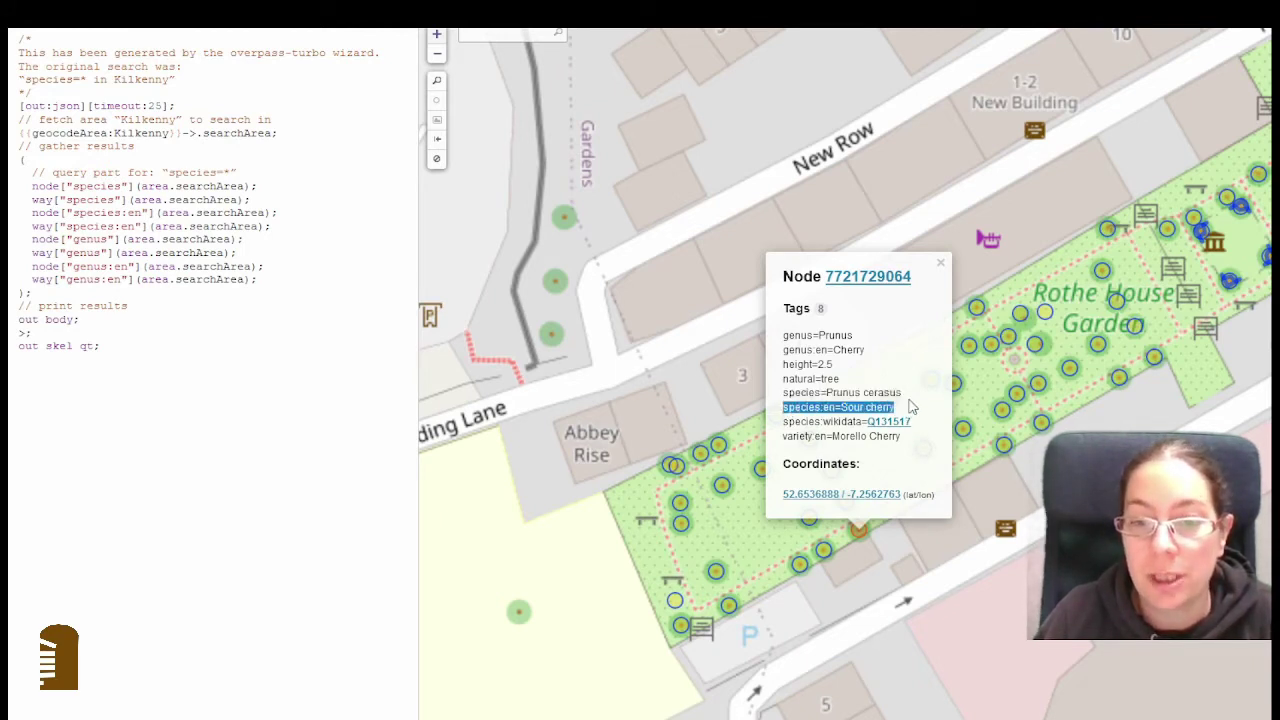
click(895, 408)
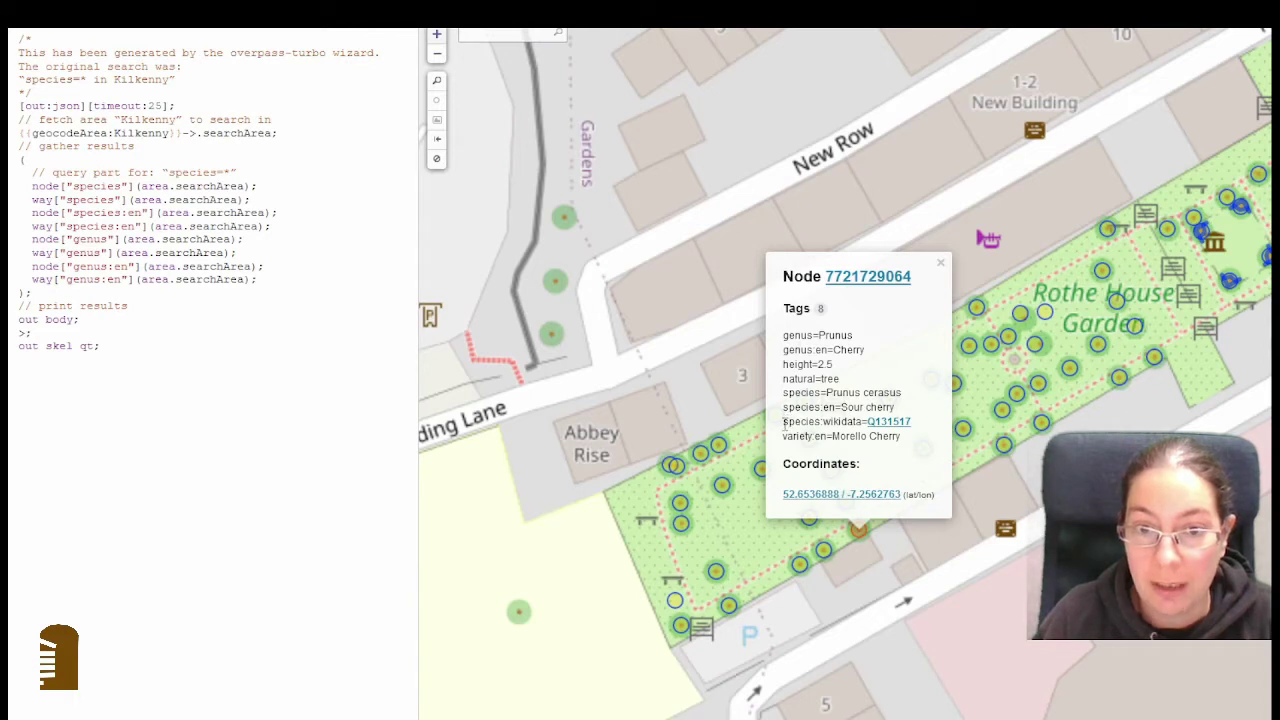
drag(803, 421, 910, 423)
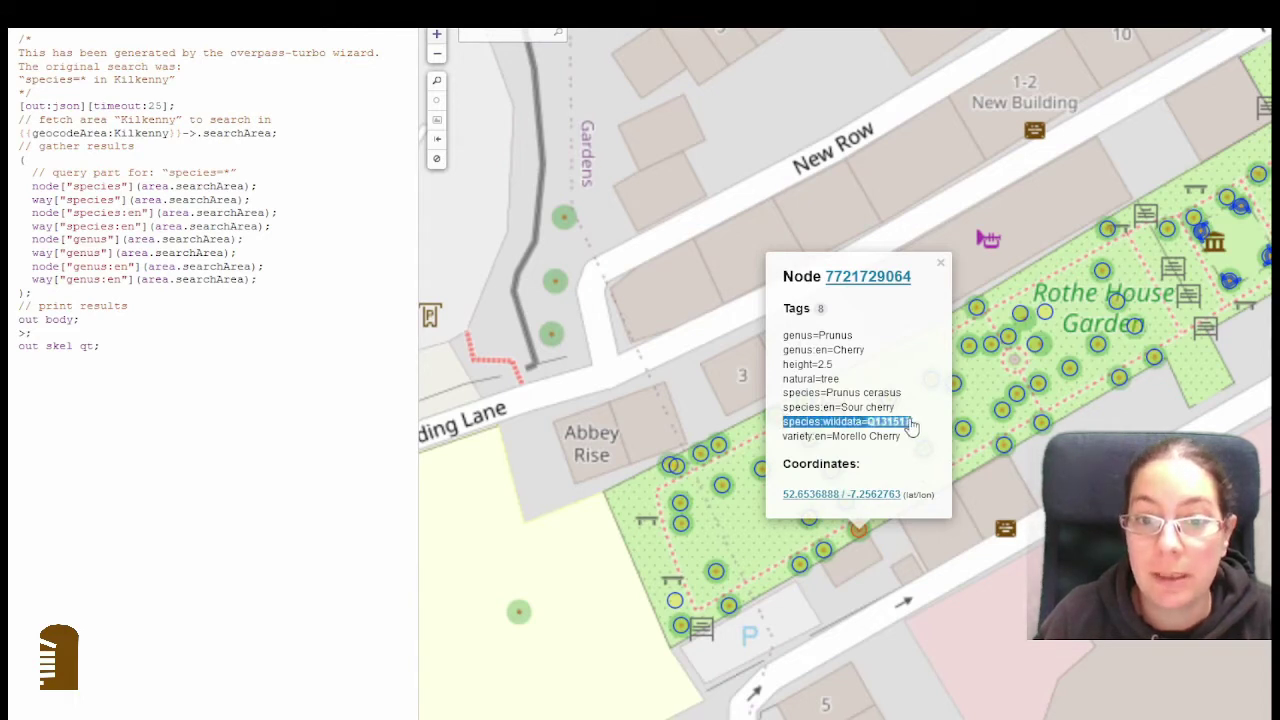
click(800, 438)
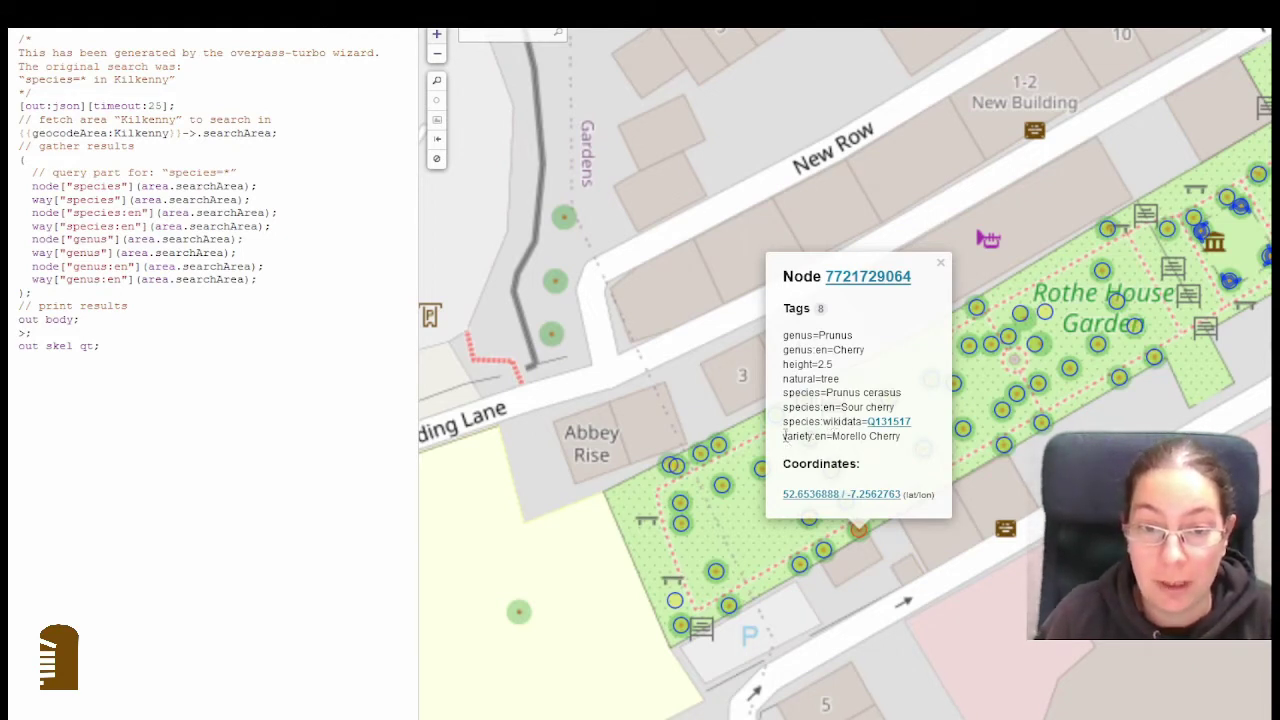
drag(784, 437, 884, 438)
click(822, 459)
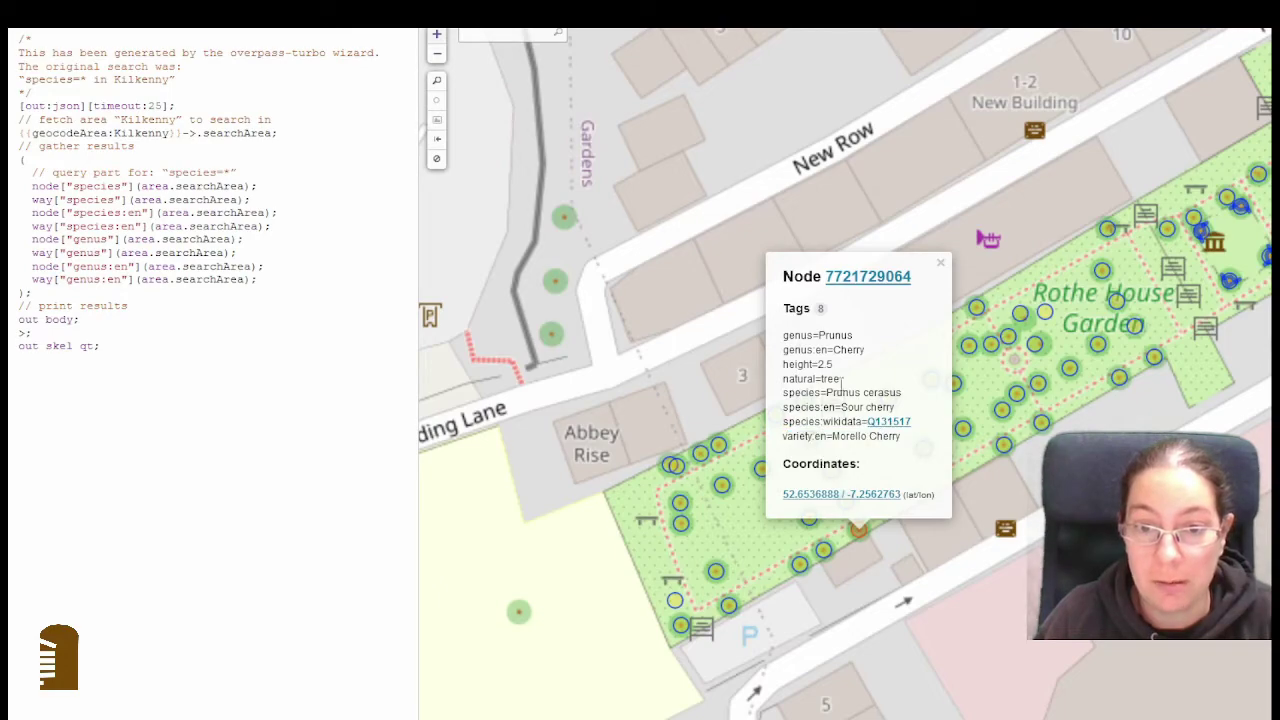
Step: Close the cherry tree's popup and zoom out over Rothe House Garden
click(941, 266)
scroll(745, 425, down, 4)
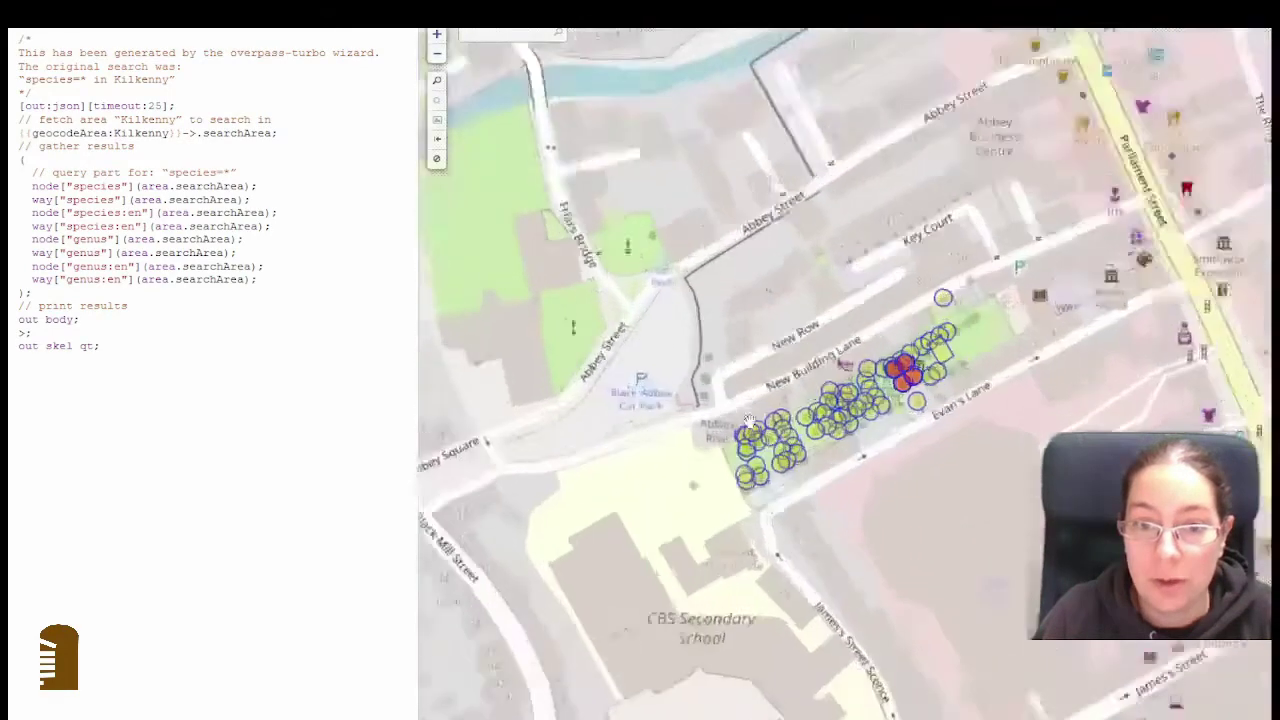
scroll(745, 425, up, 3)
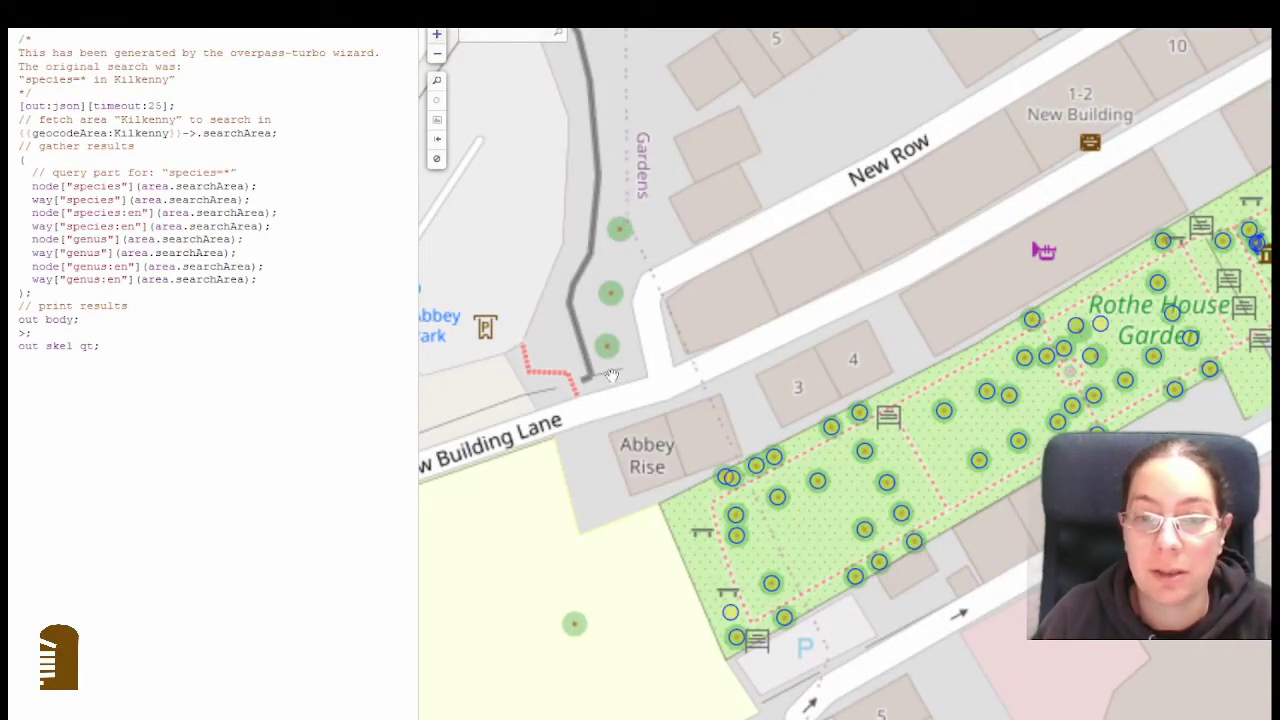
scroll(620, 264, down, 1)
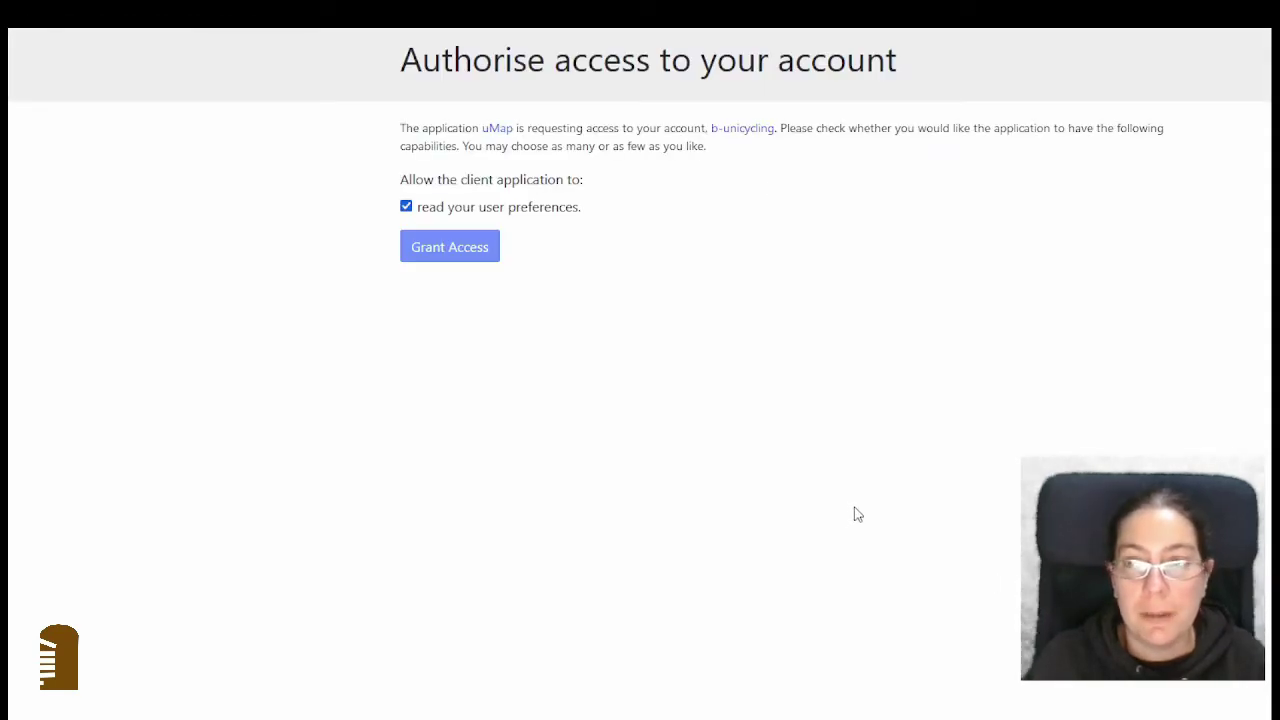
Step: Grant uMap permission to read the OpenStreetMap account's user preferences
click(455, 250)
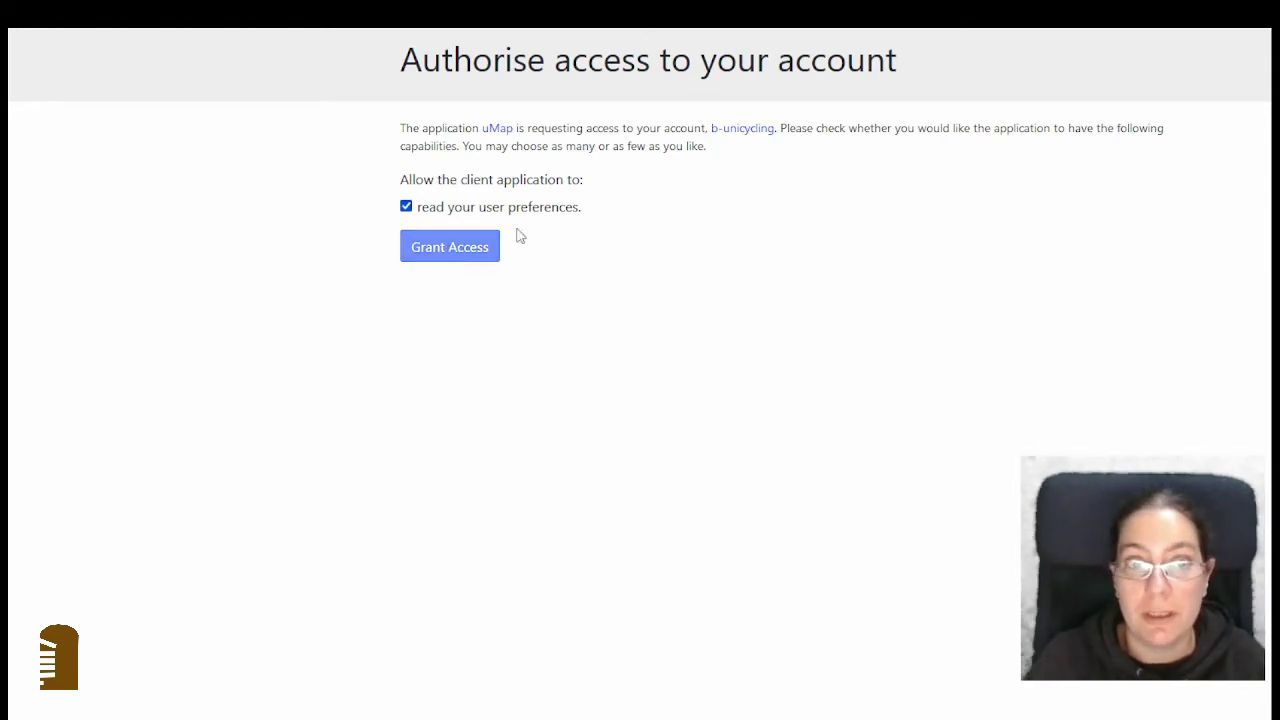
click(461, 254)
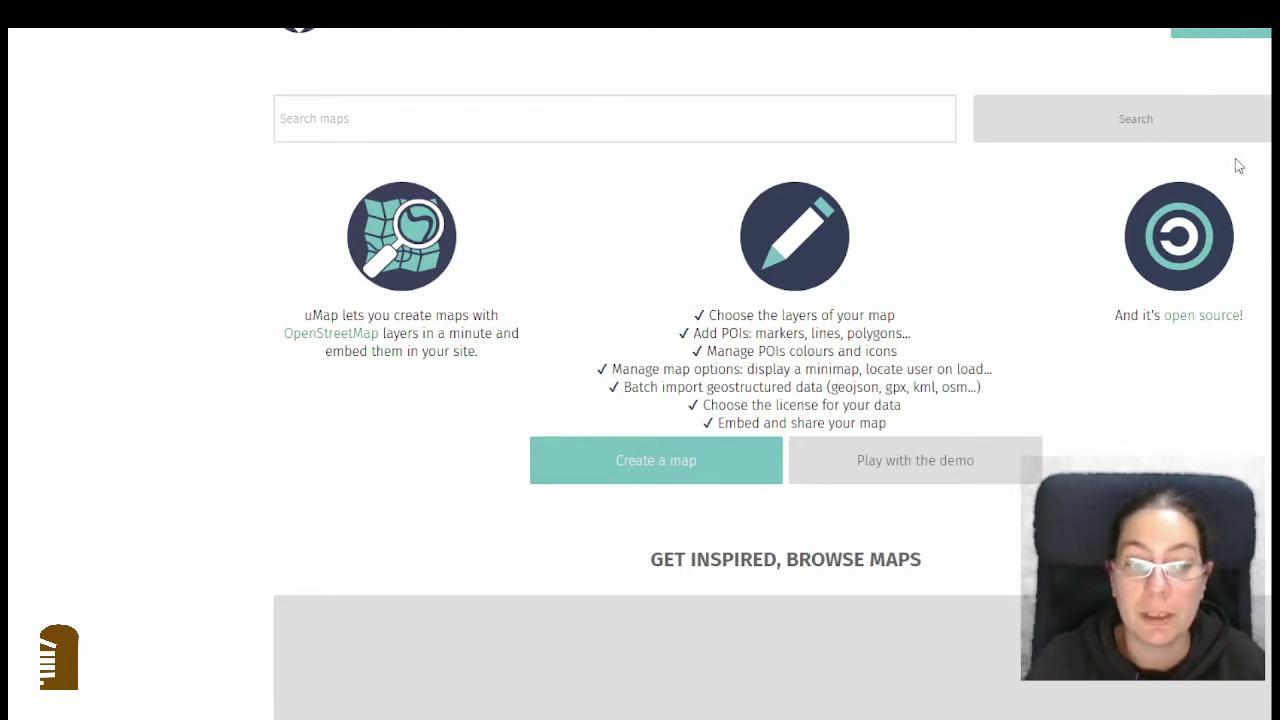
Step: Create a new uMap map and zoom it in, centred on Kilkenny town
click(1251, 28)
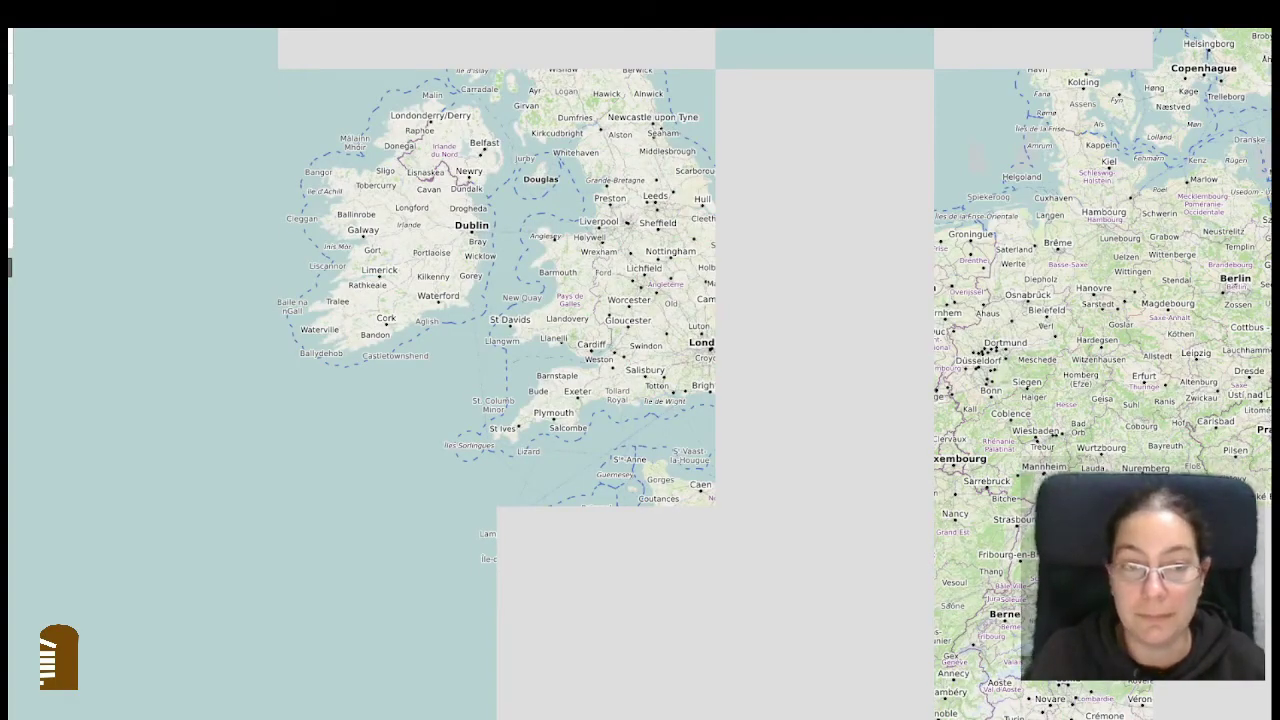
drag(397, 209, 770, 347)
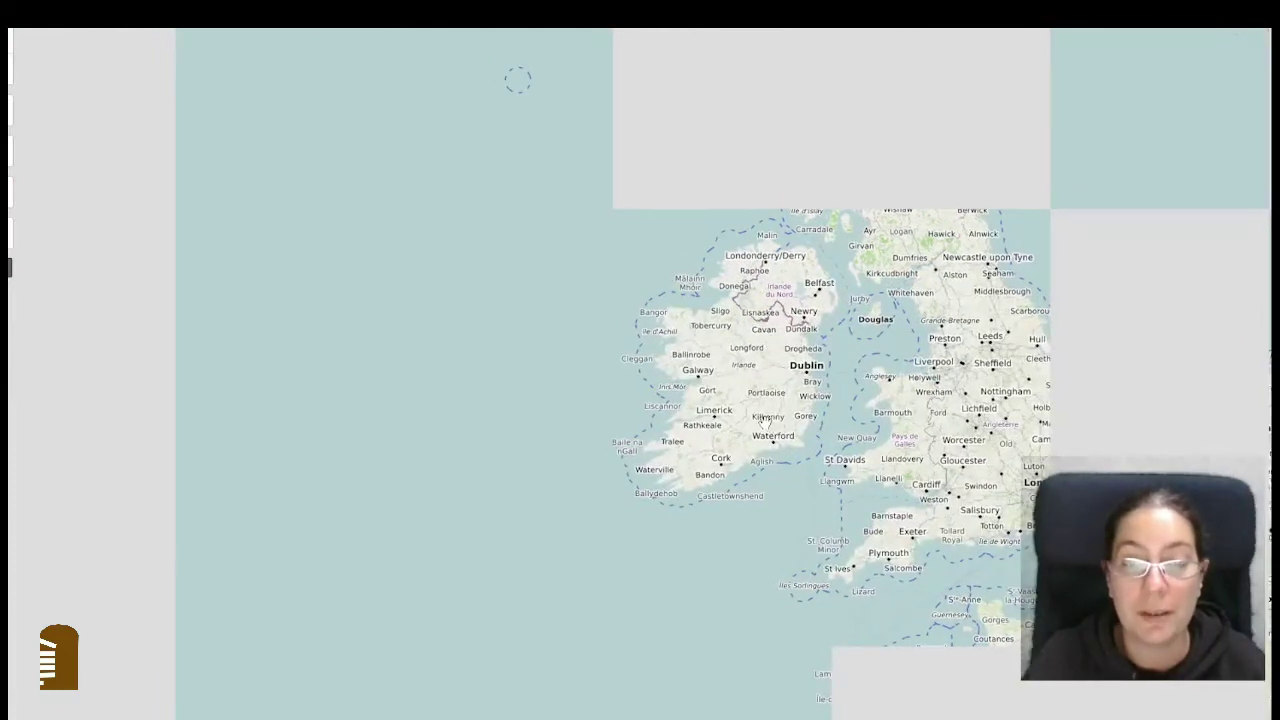
scroll(765, 420, up, 1)
scroll(770, 413, up, 1)
scroll(772, 410, up, 2)
scroll(778, 405, up, 4)
scroll(778, 395, up, 4)
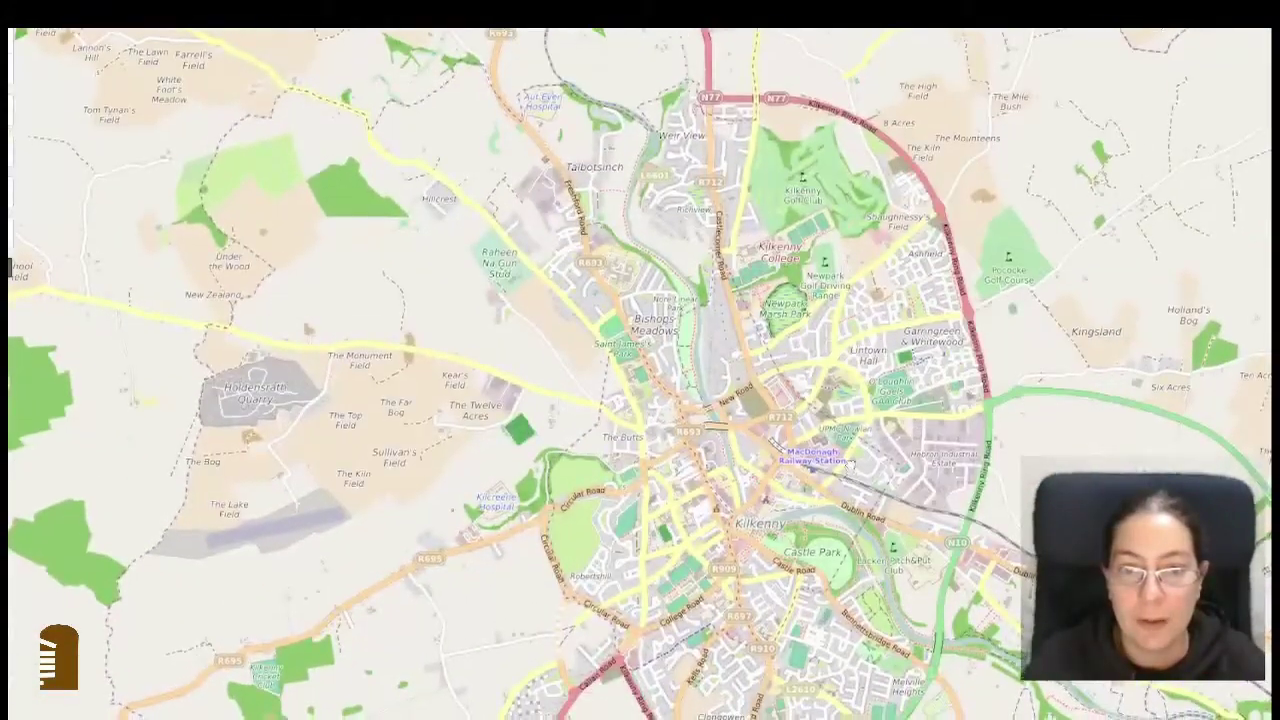
drag(850, 470, 850, 434)
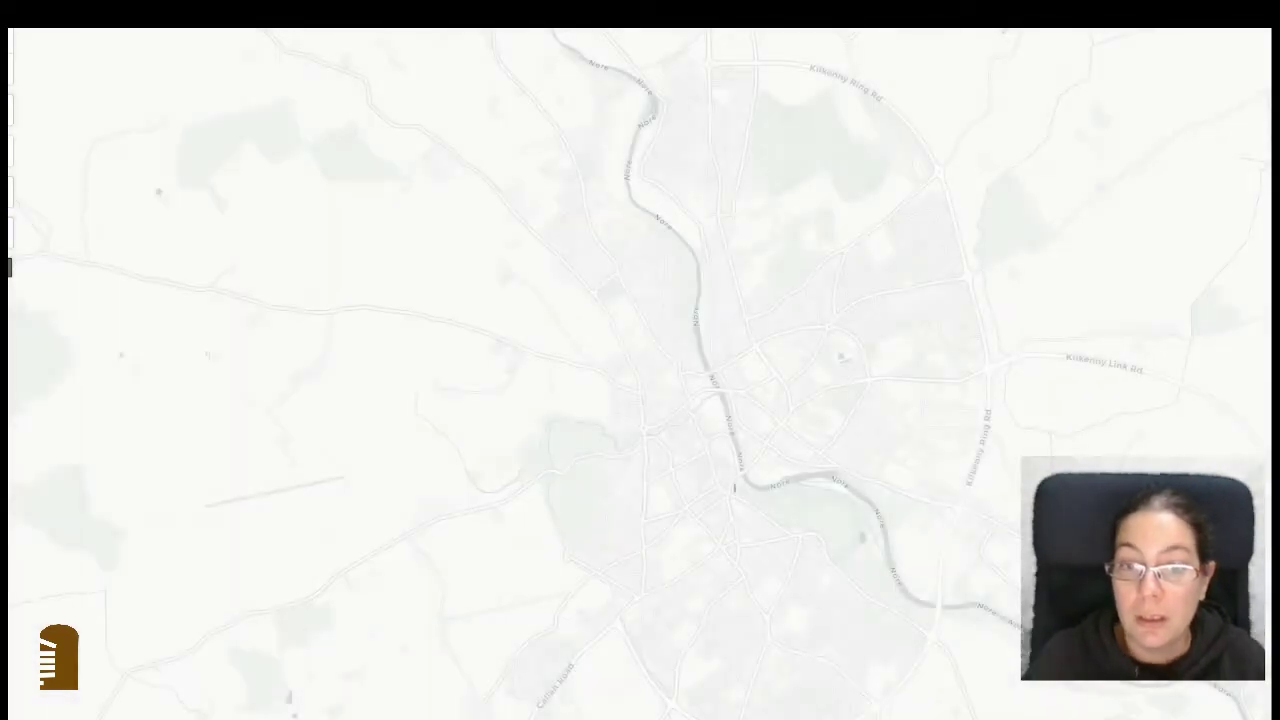
scroll(792, 500, up, 2)
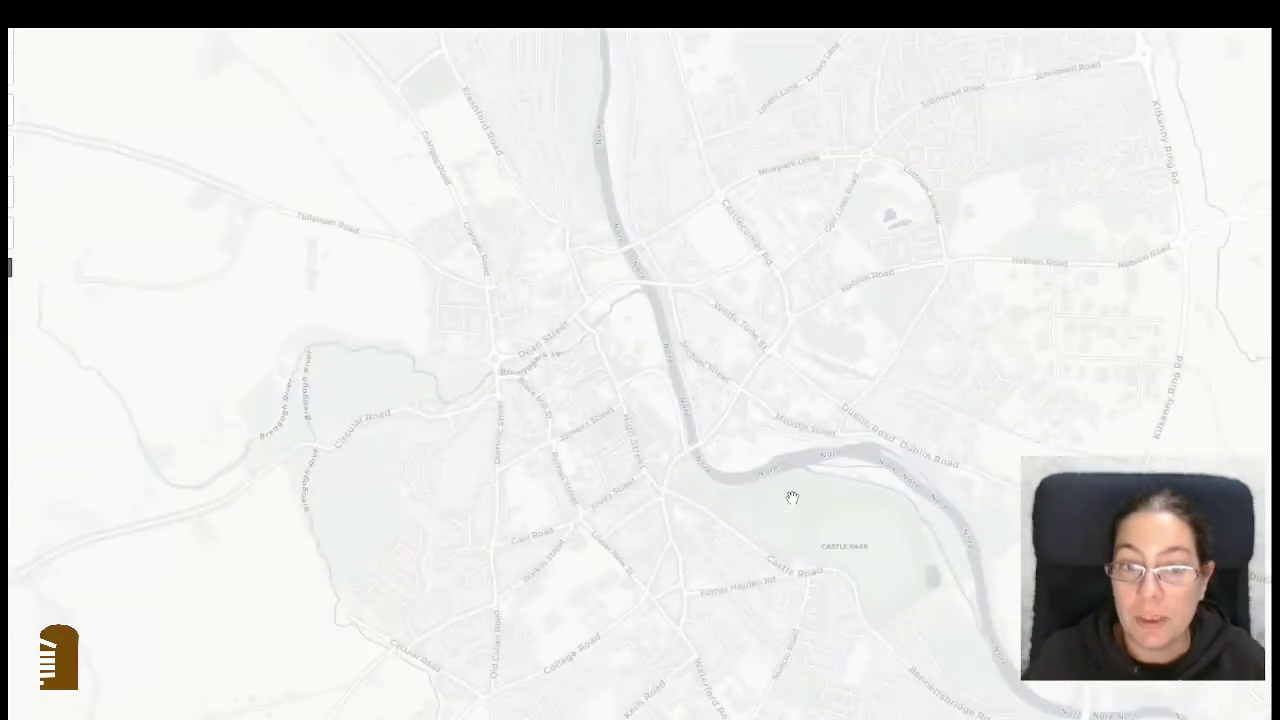
scroll(795, 508, down, 2)
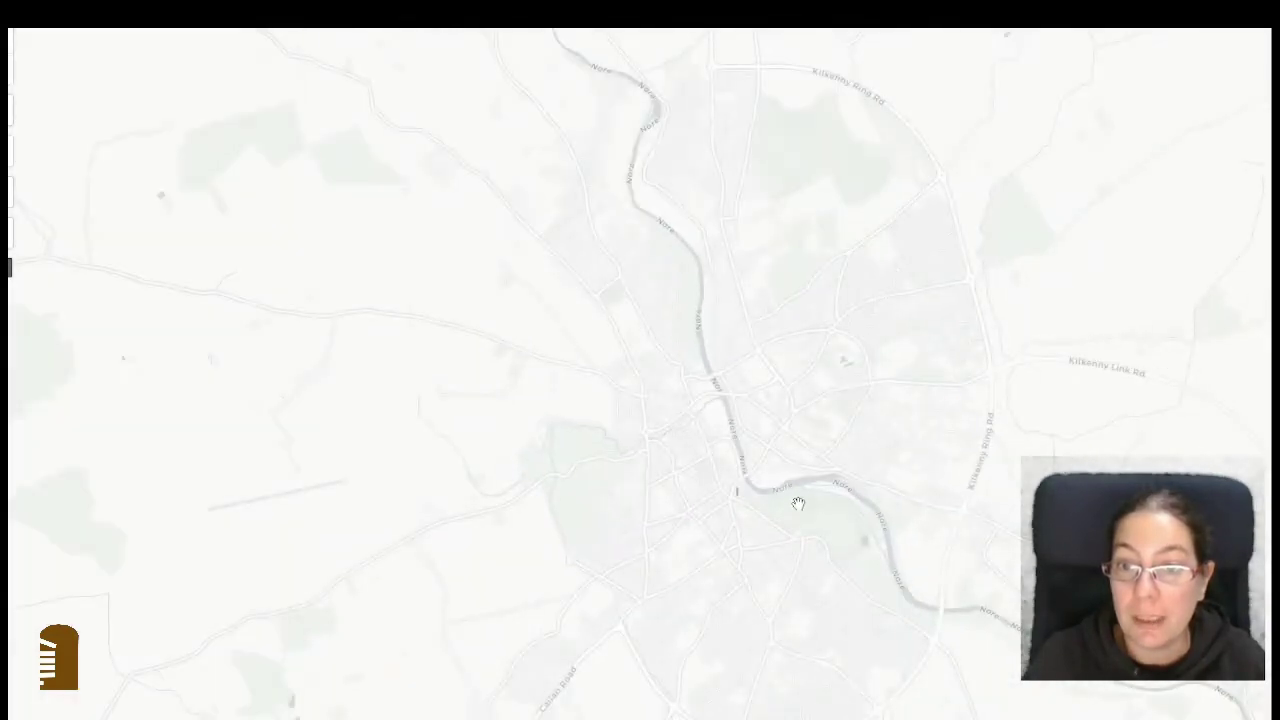
scroll(798, 503, up, 2)
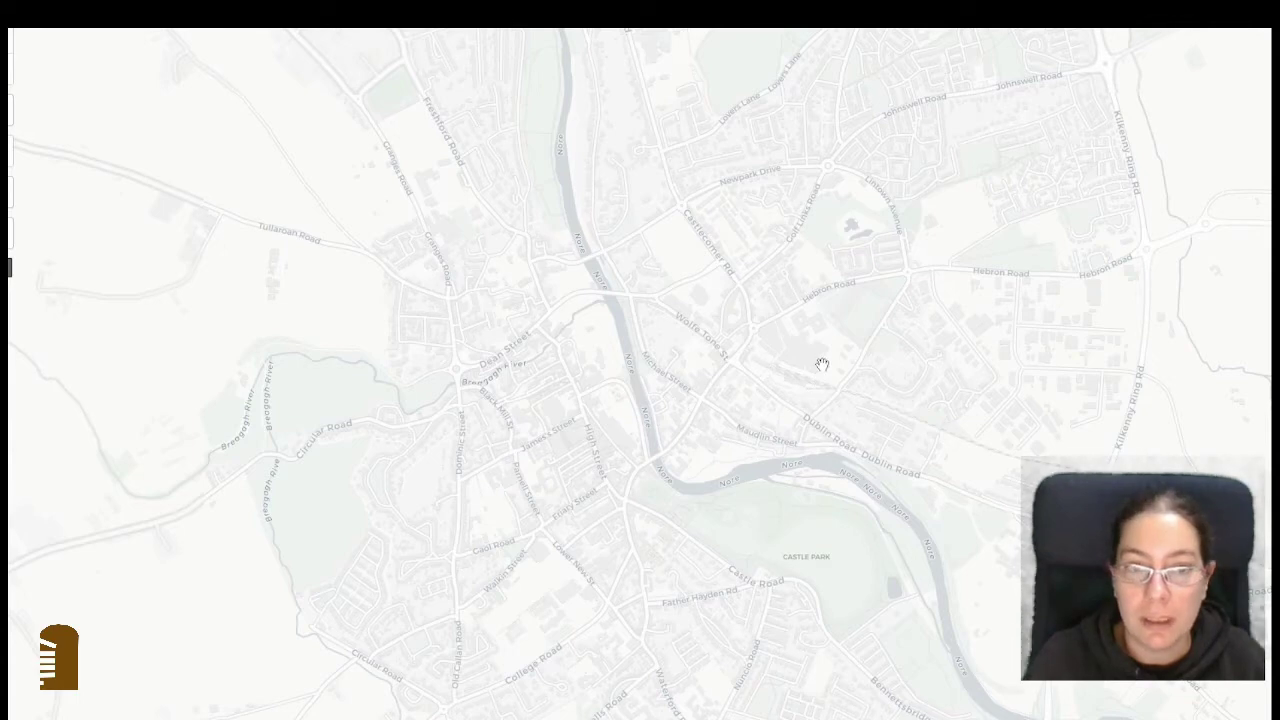
scroll(826, 418, down, 3)
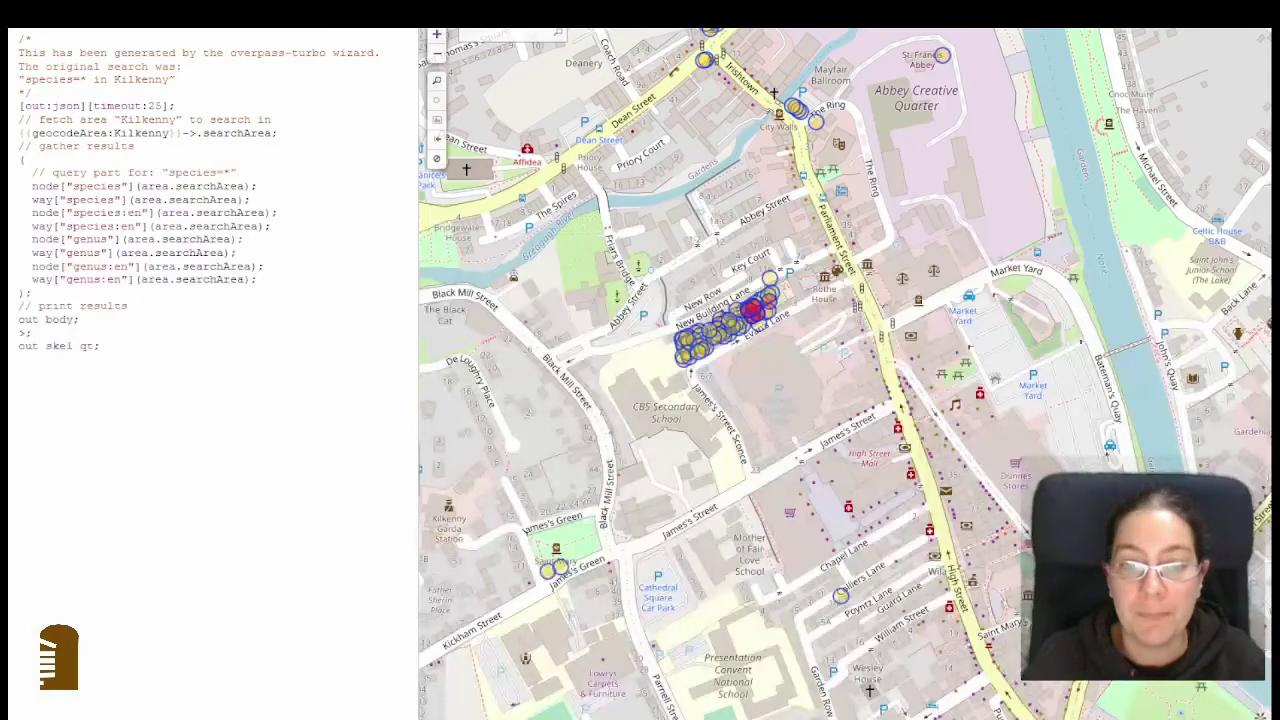
Step: Copy the Kilkenny tree results as GeoJSON from the Export panel
scroll(843, 405, down, 3)
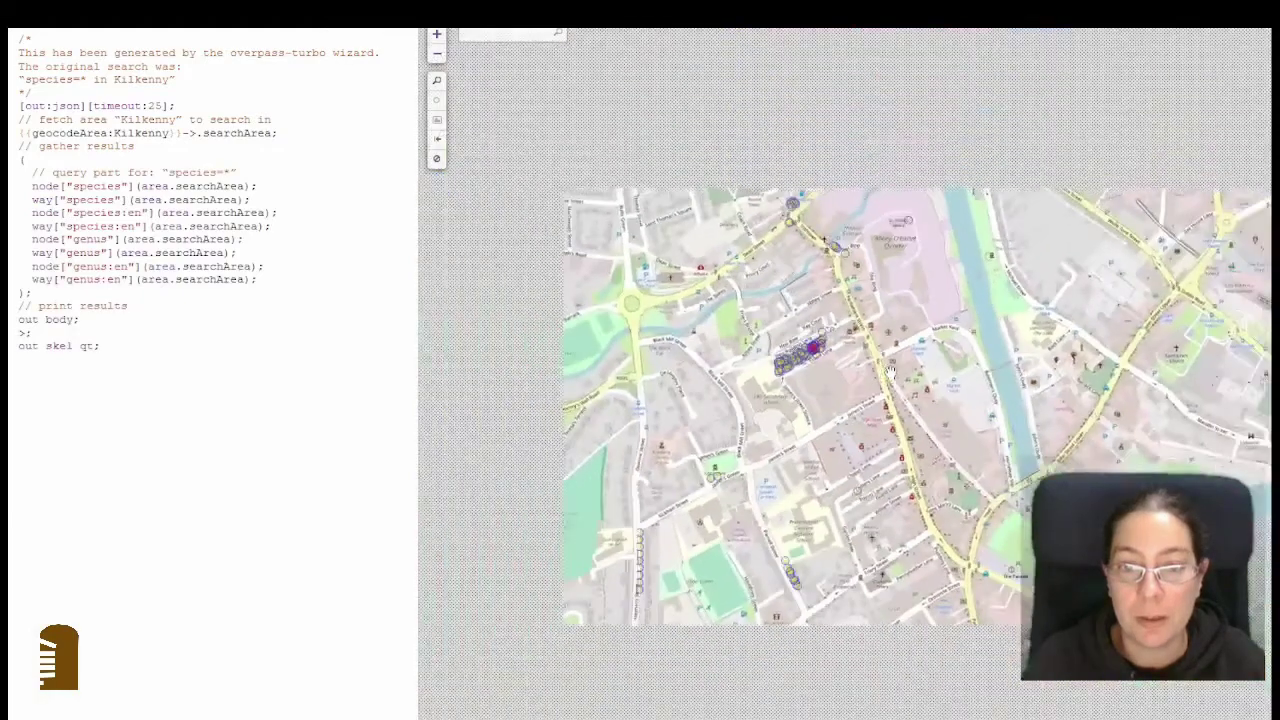
scroll(727, 296, down, 2)
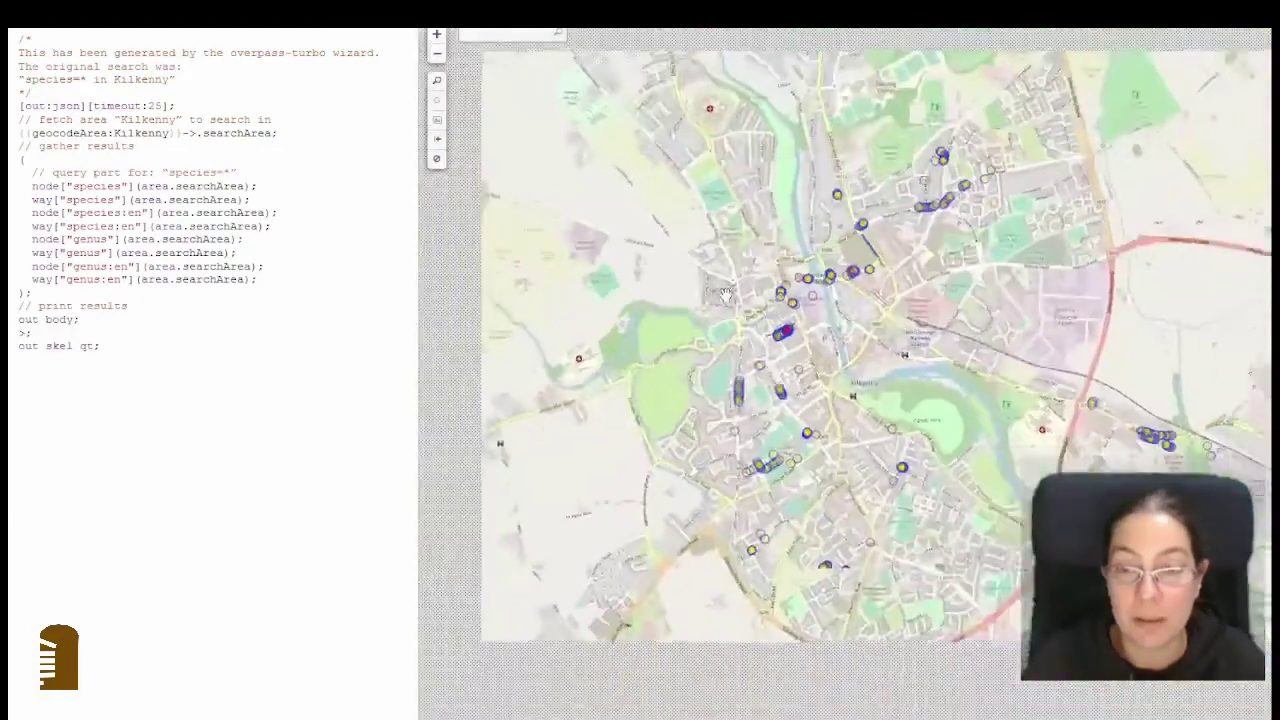
scroll(793, 313, up, 2)
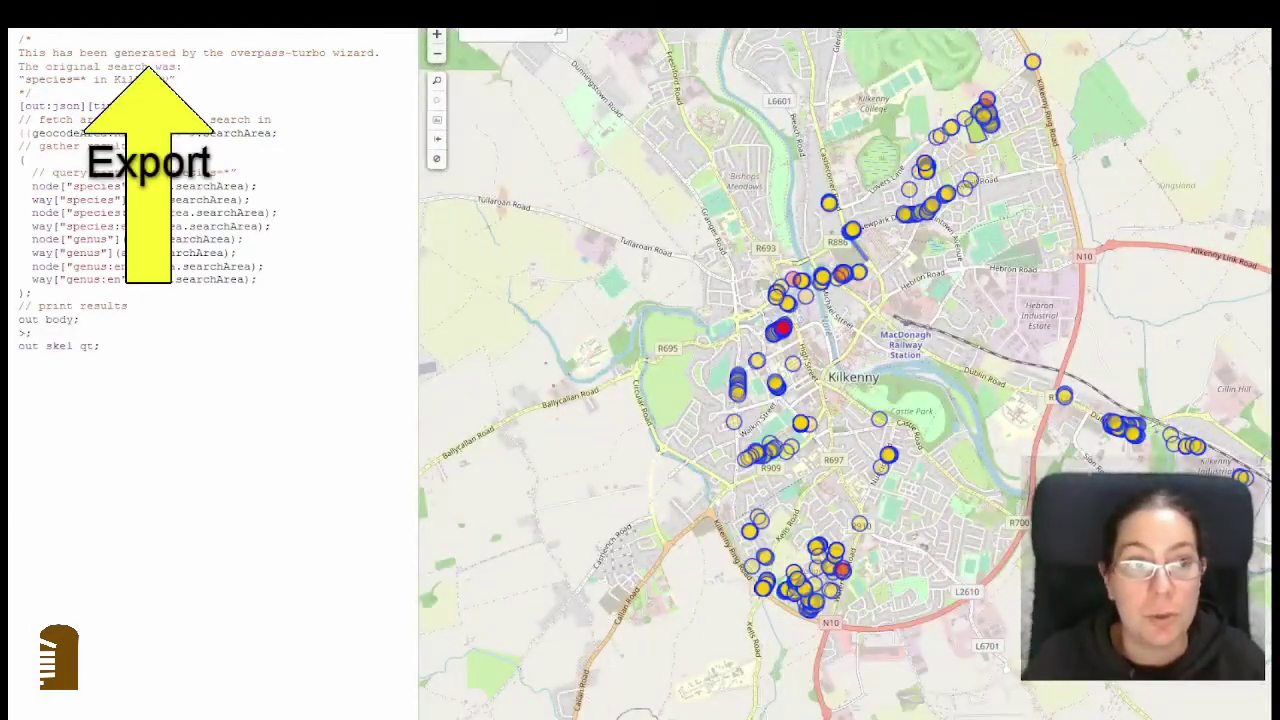
click(148, 20)
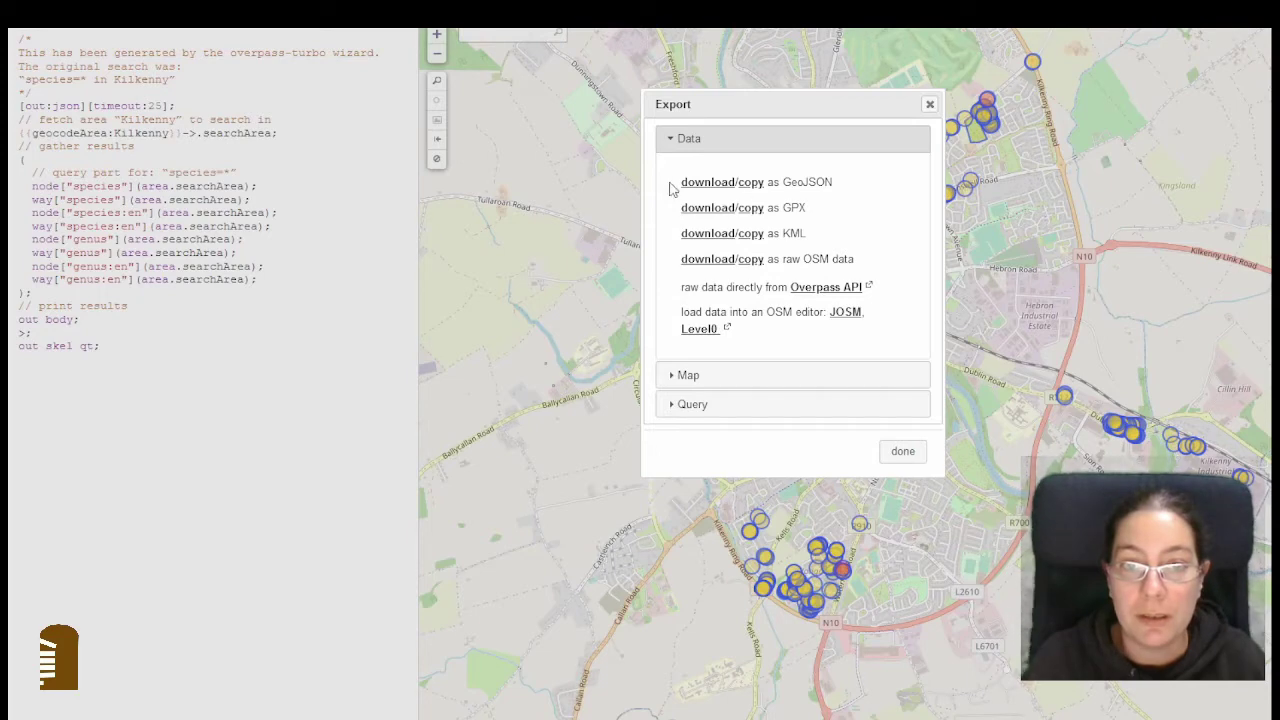
click(753, 190)
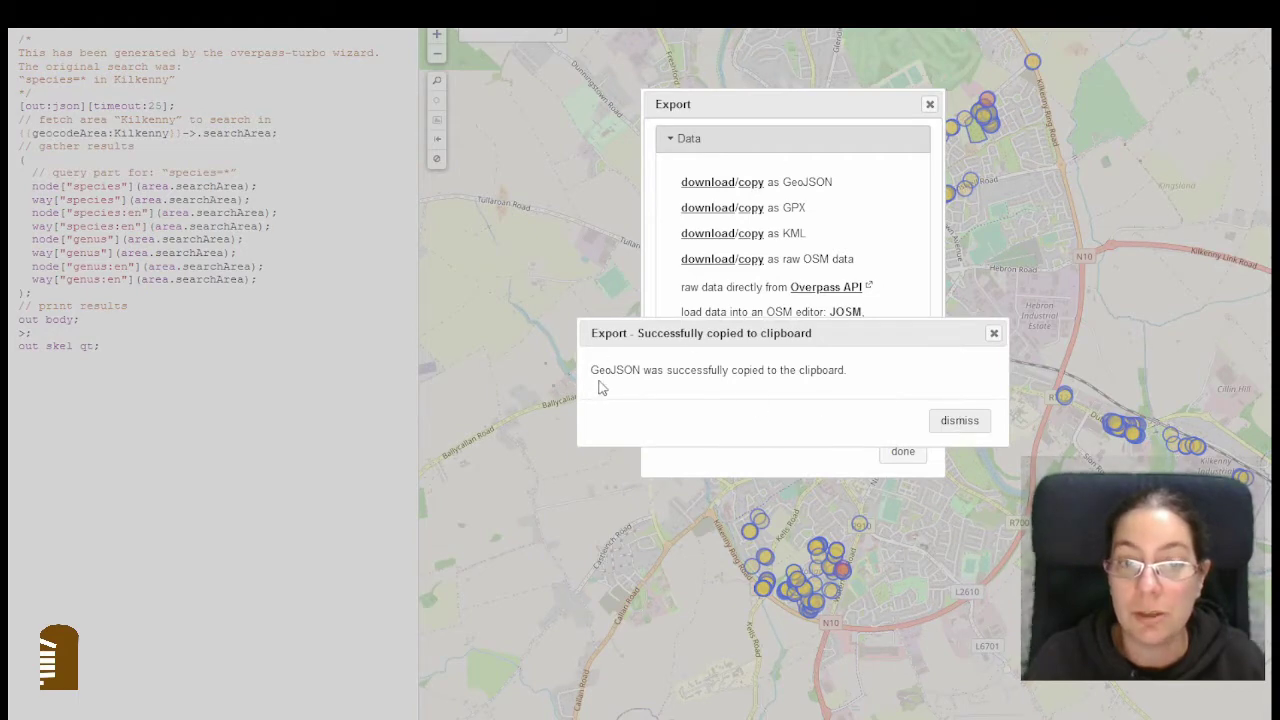
click(960, 421)
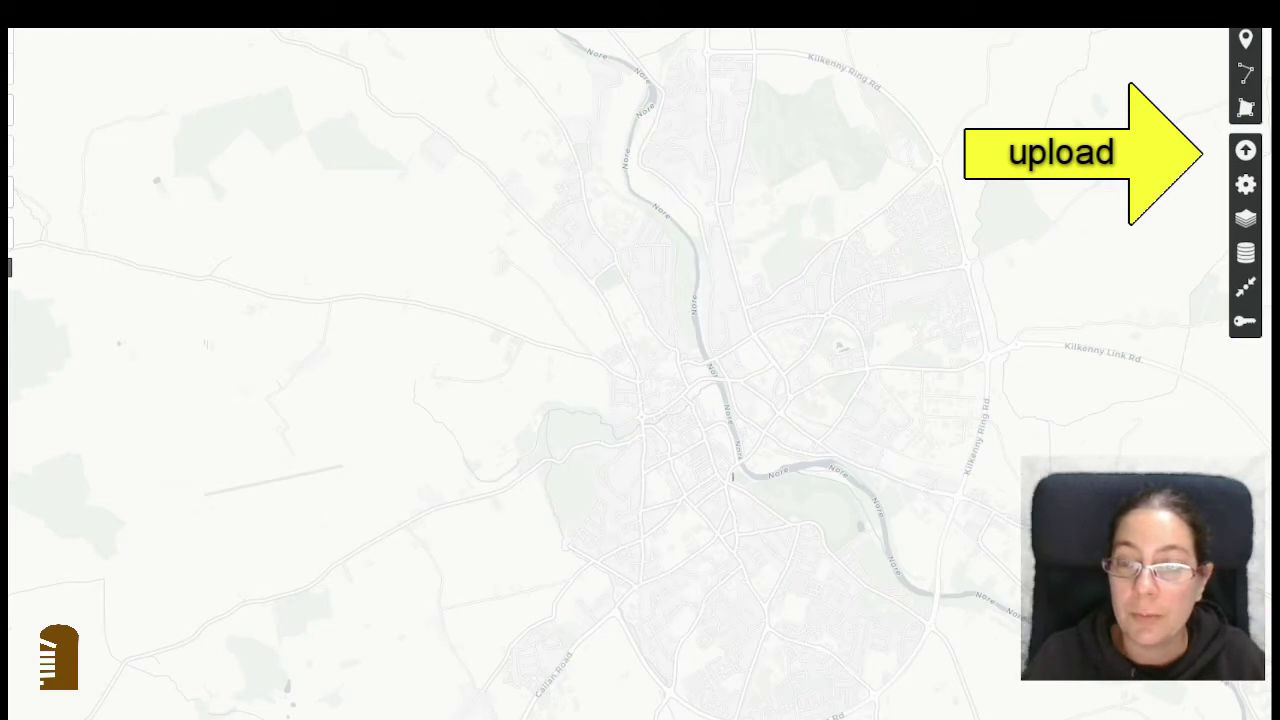
Step: Paste the copied Kilkenny tree GeoJSON into the import data box and open the data format list
key(ctrl+i)
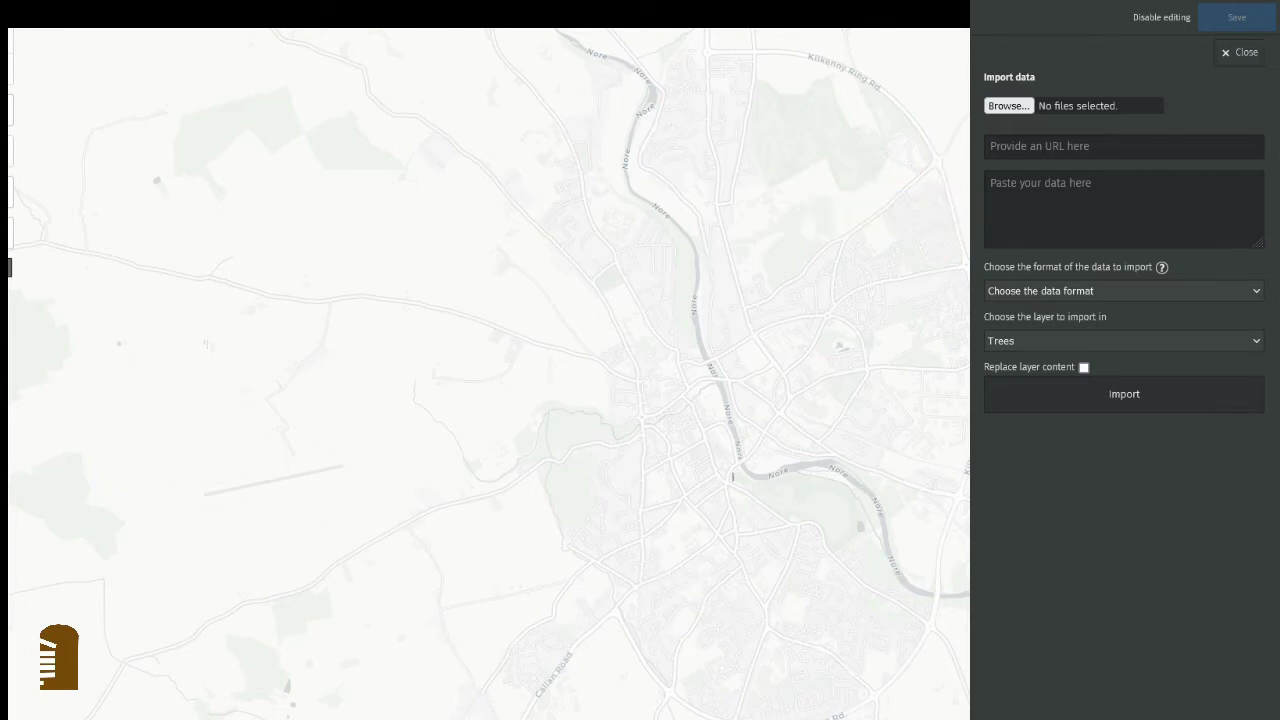
key(ctrl+v)
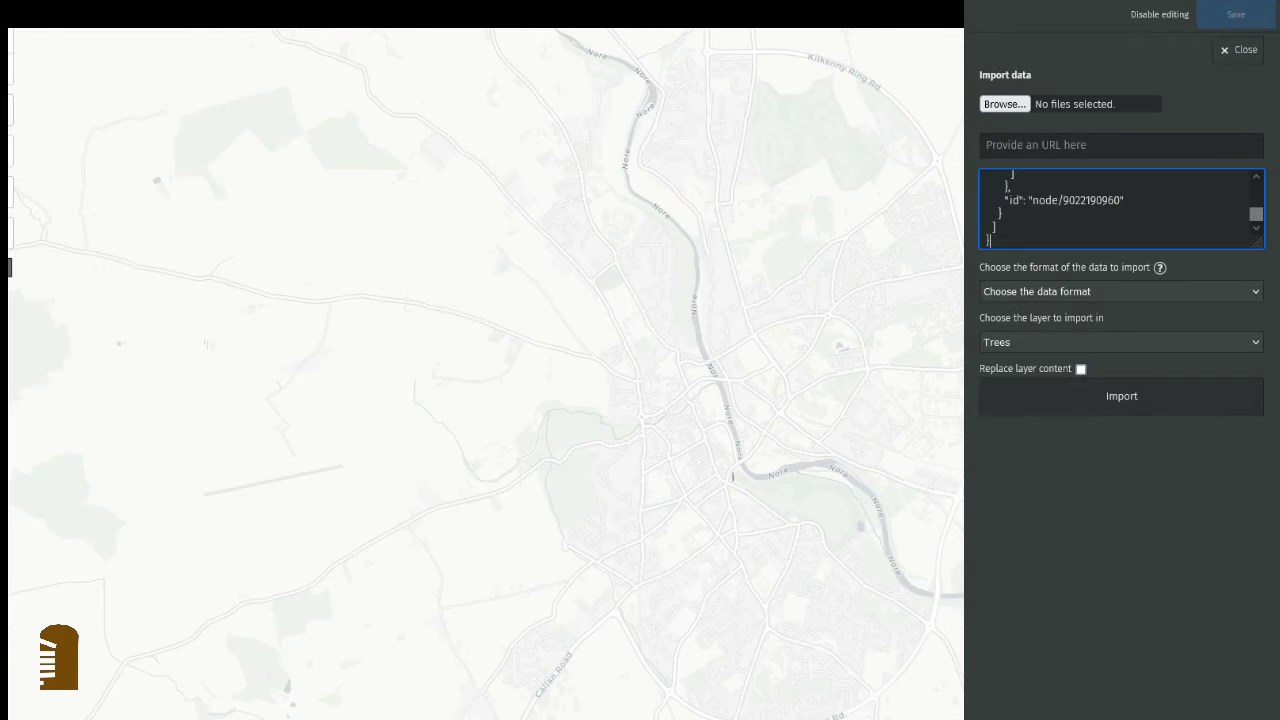
click(1120, 291)
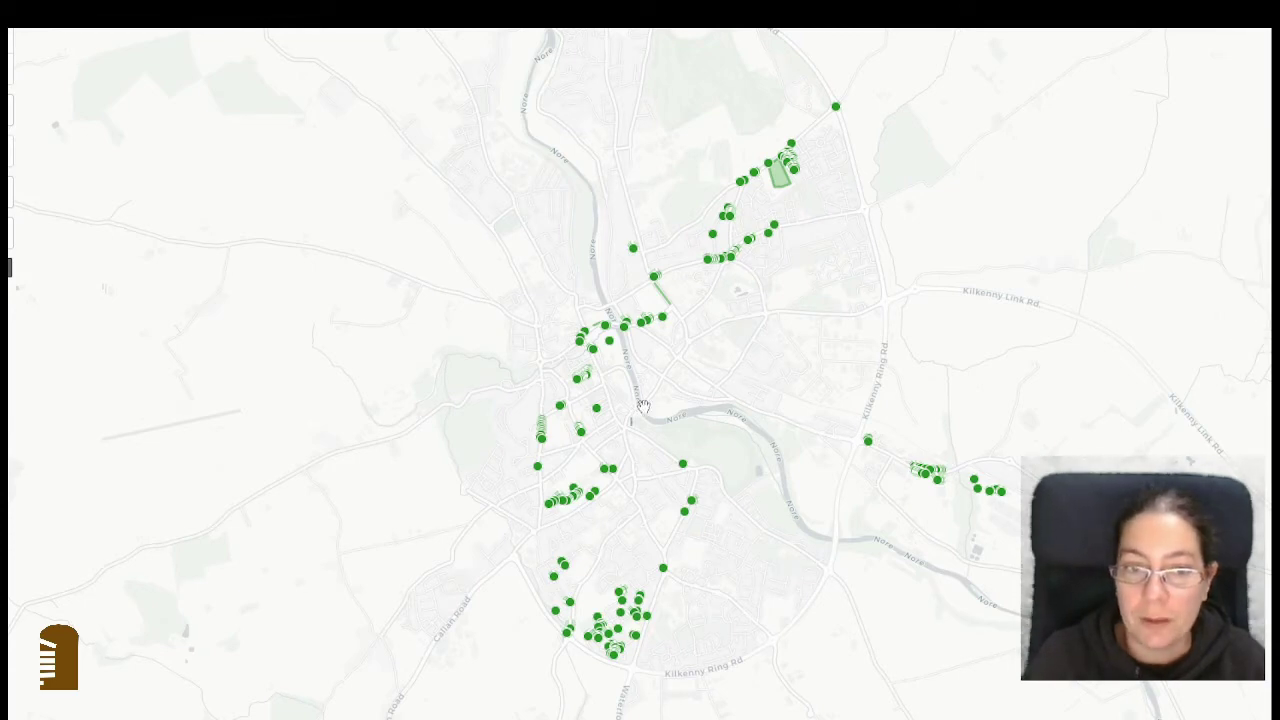
Step: Zoom in near New Building Lane and select the green garden polygon
scroll(578, 390, up, 6)
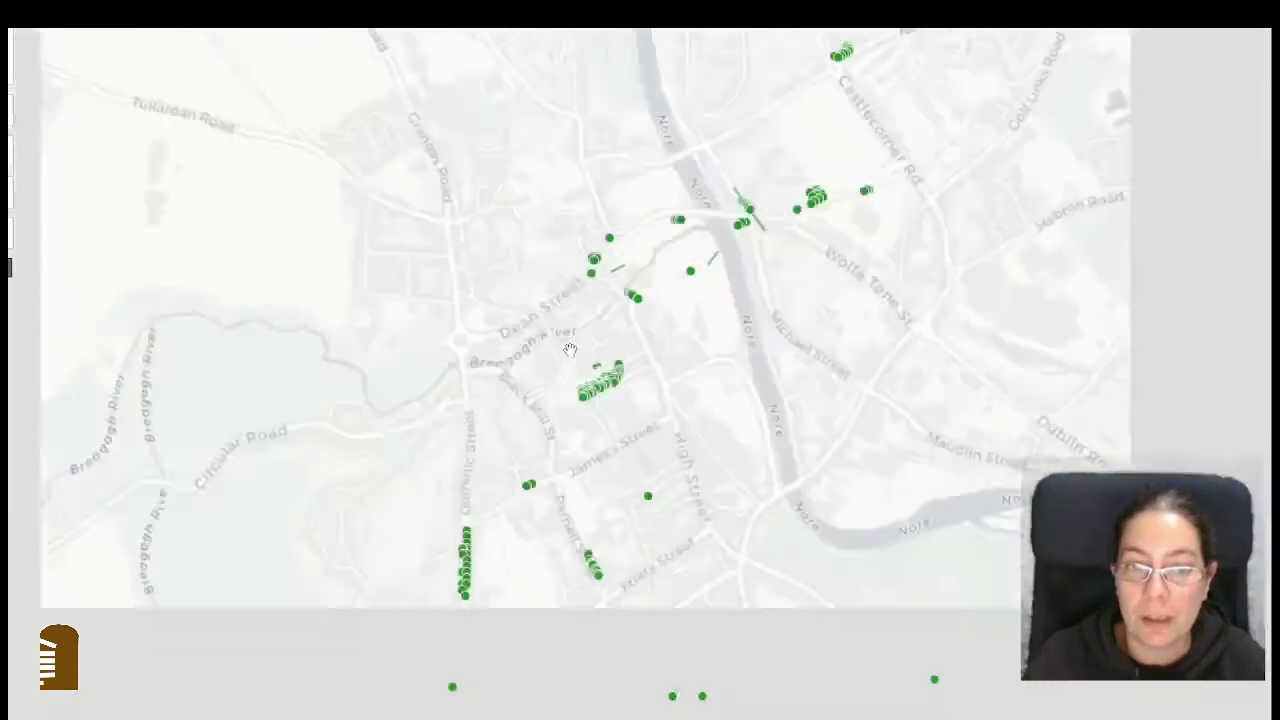
scroll(657, 412, up, 5)
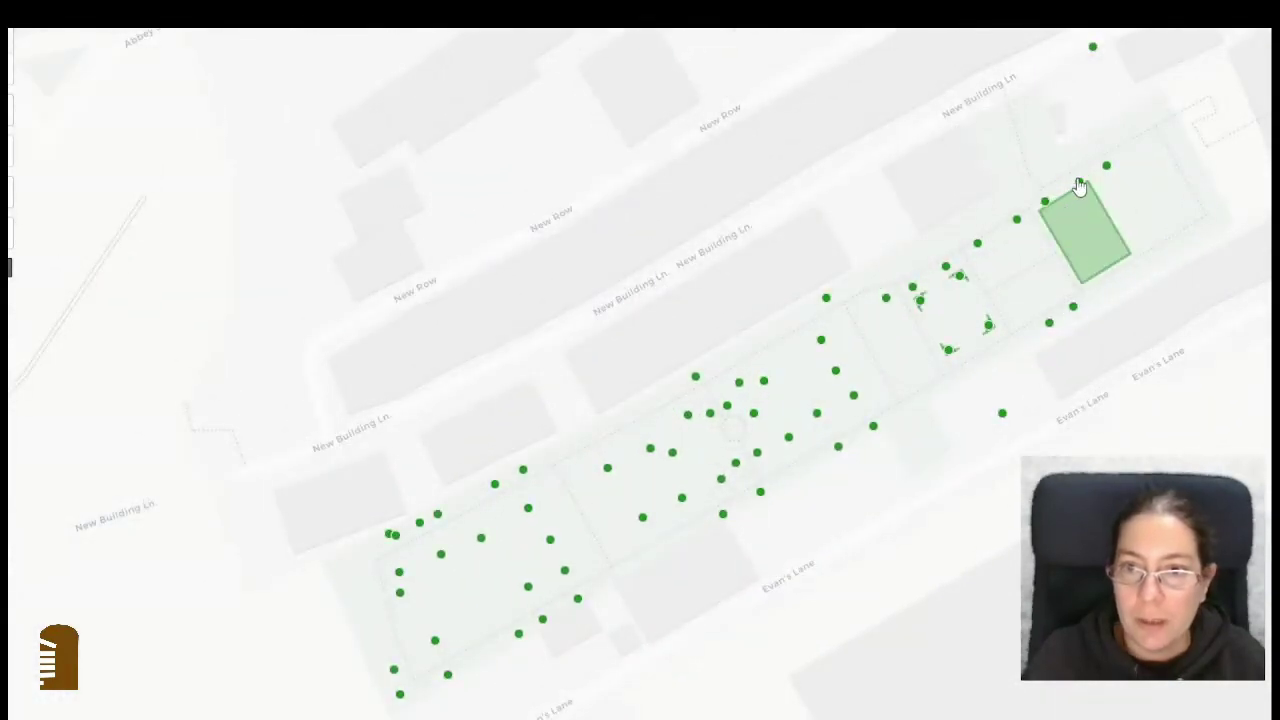
click(1046, 203)
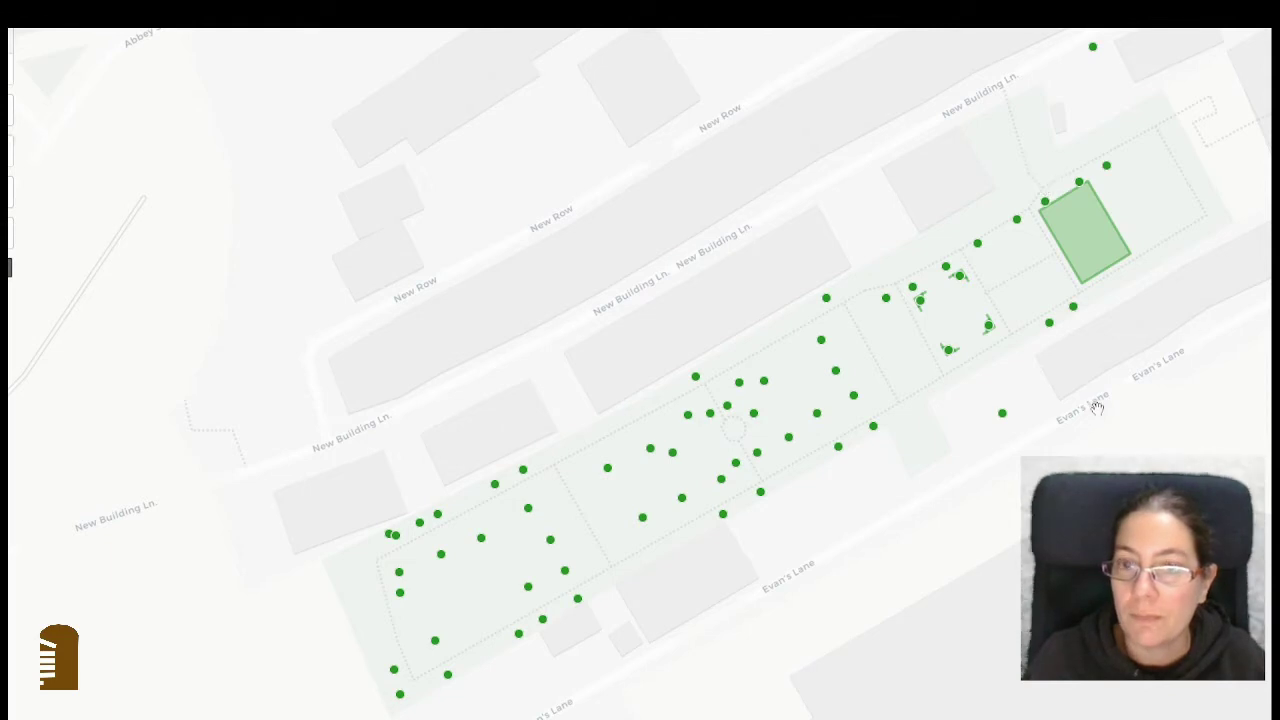
scroll(1097, 406, down, 2)
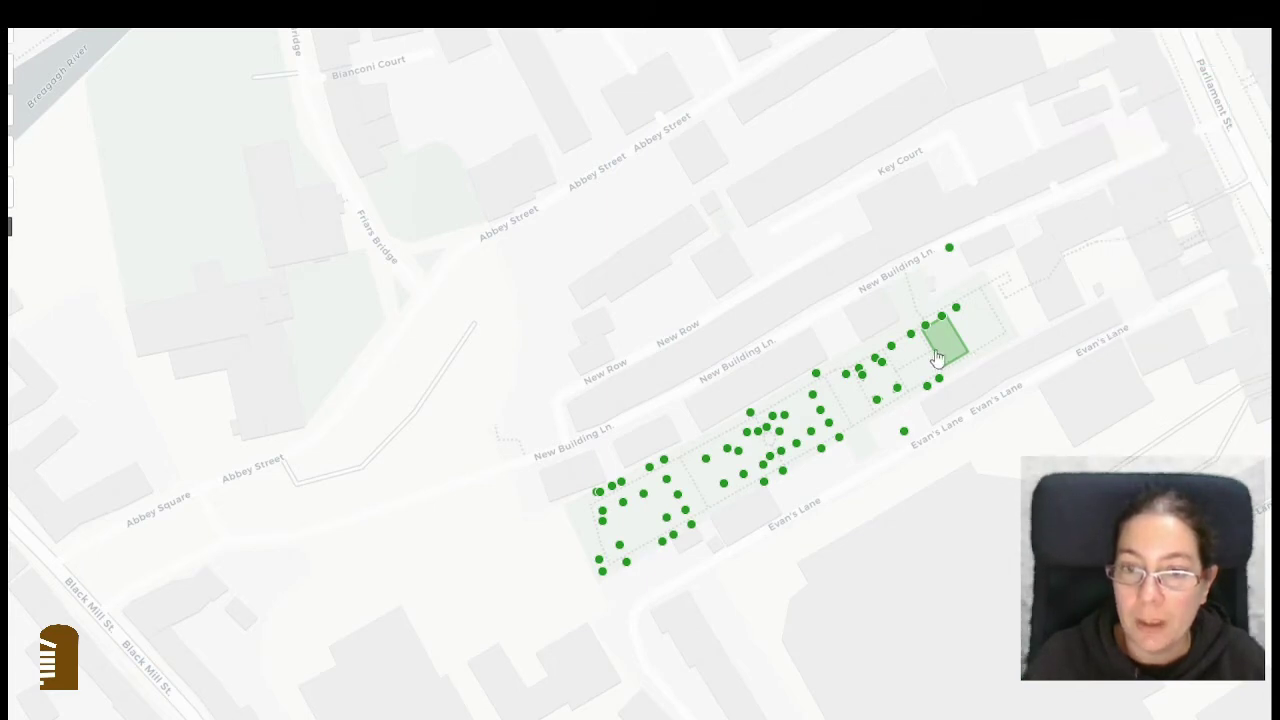
scroll(937, 355, up, 3)
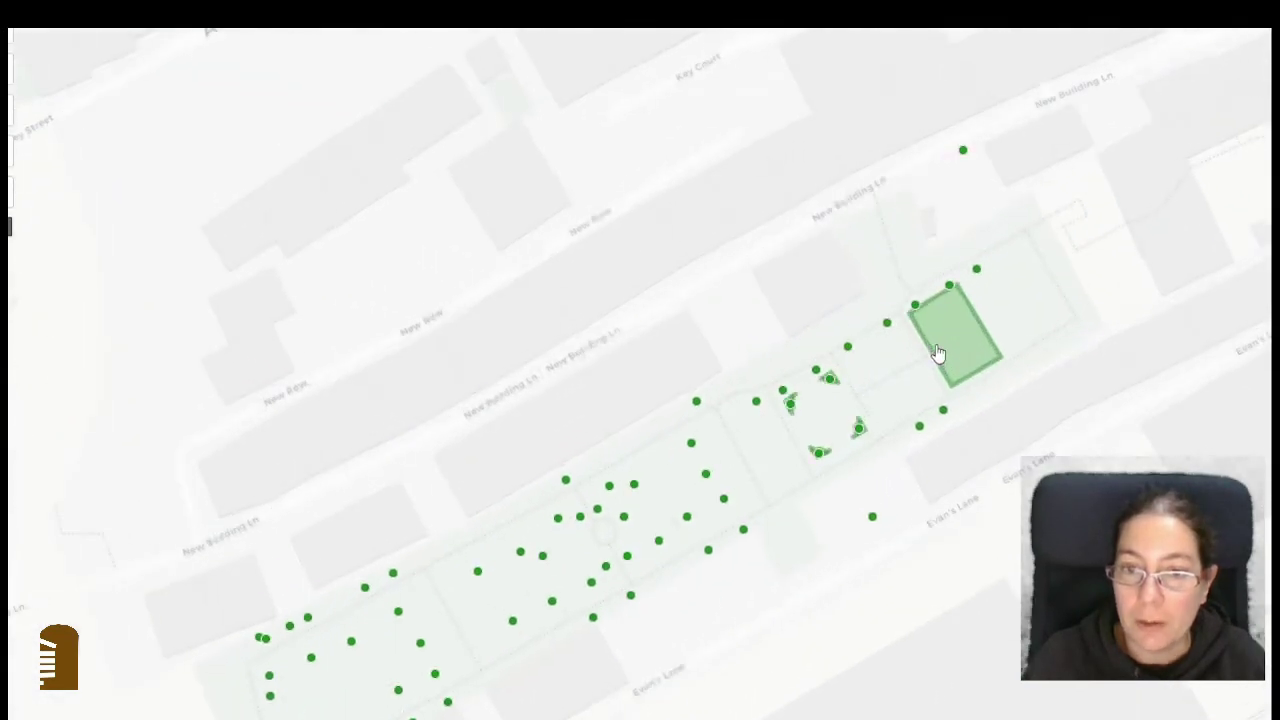
Step: Check several tree points' popups, which show only the layer name Trees, then close them
click(887, 327)
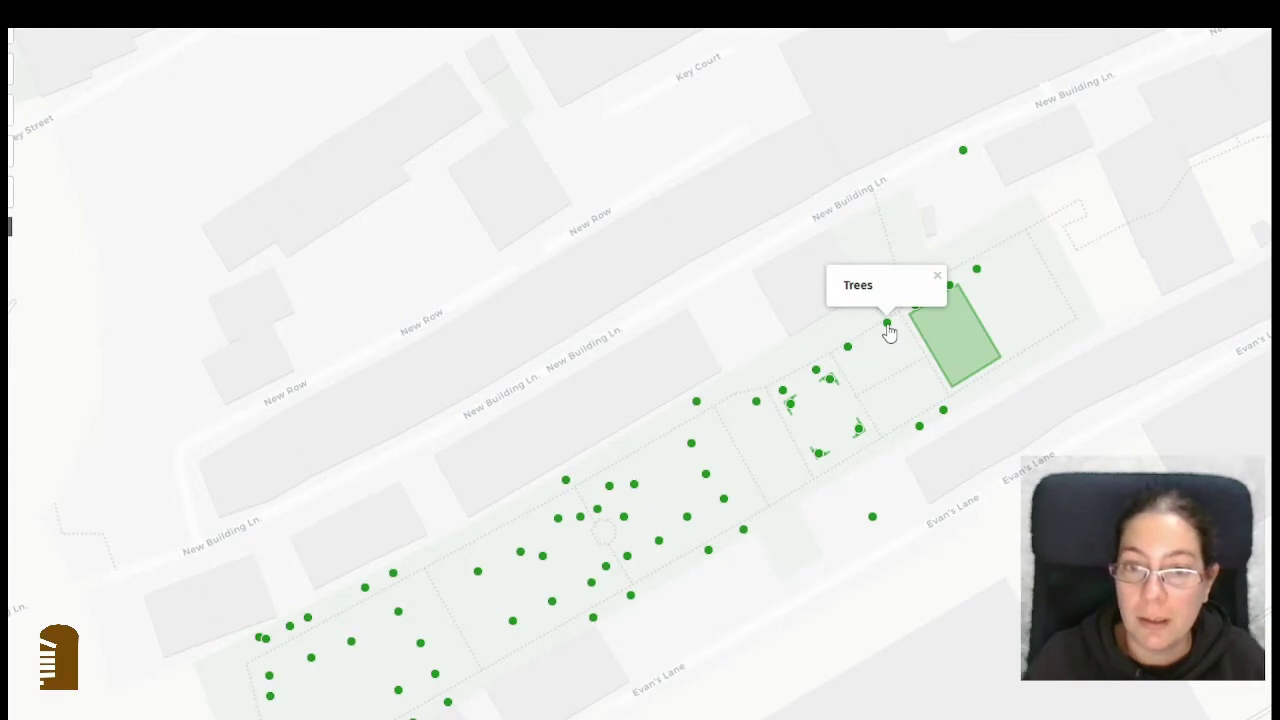
click(848, 350)
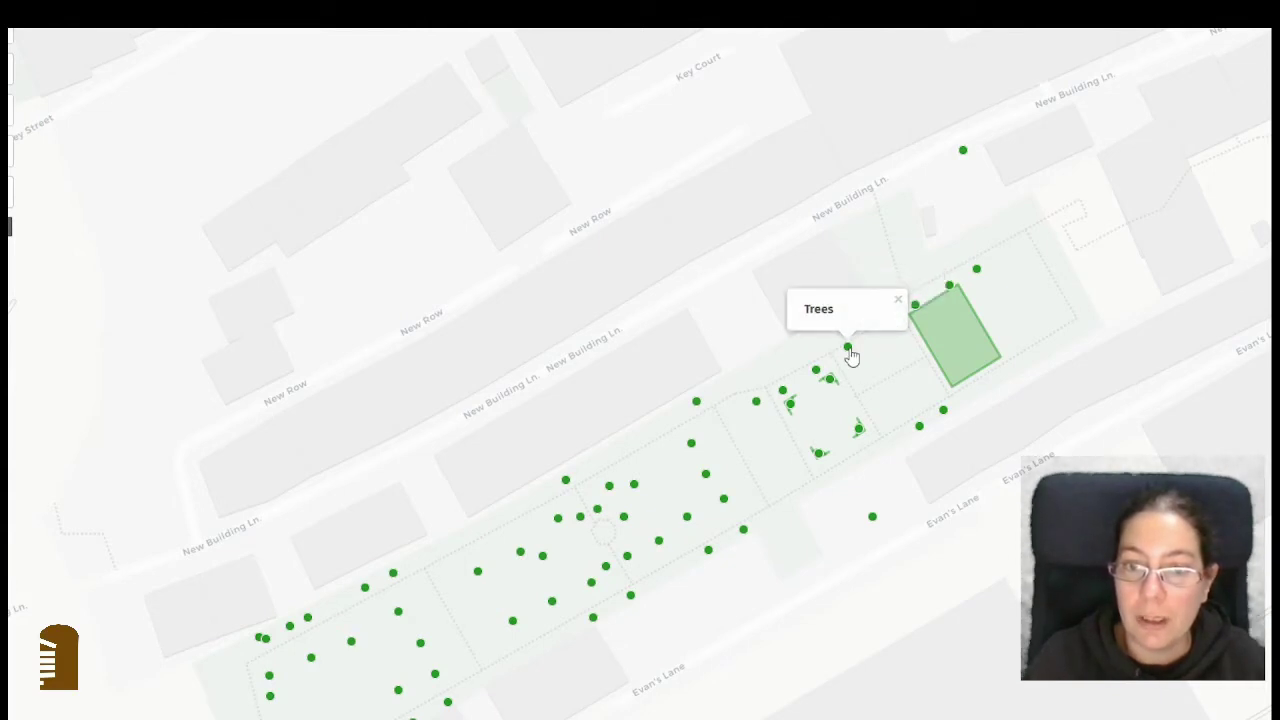
click(698, 402)
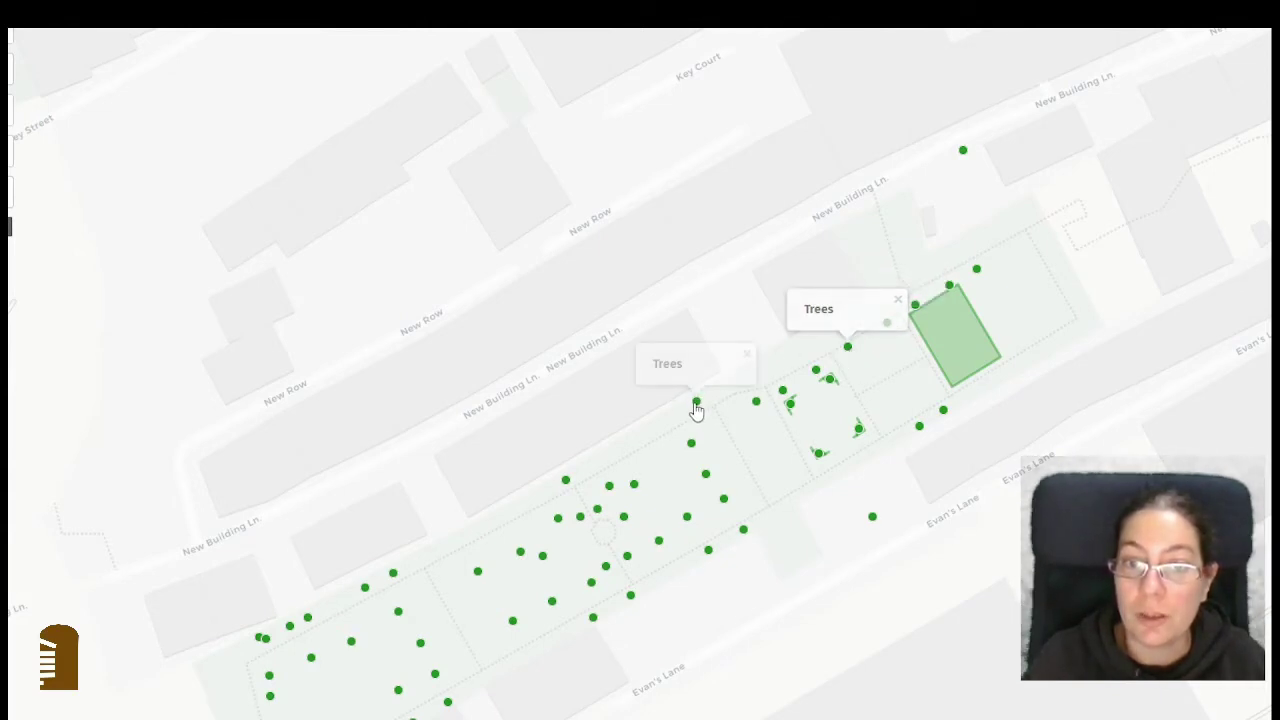
click(567, 483)
click(724, 501)
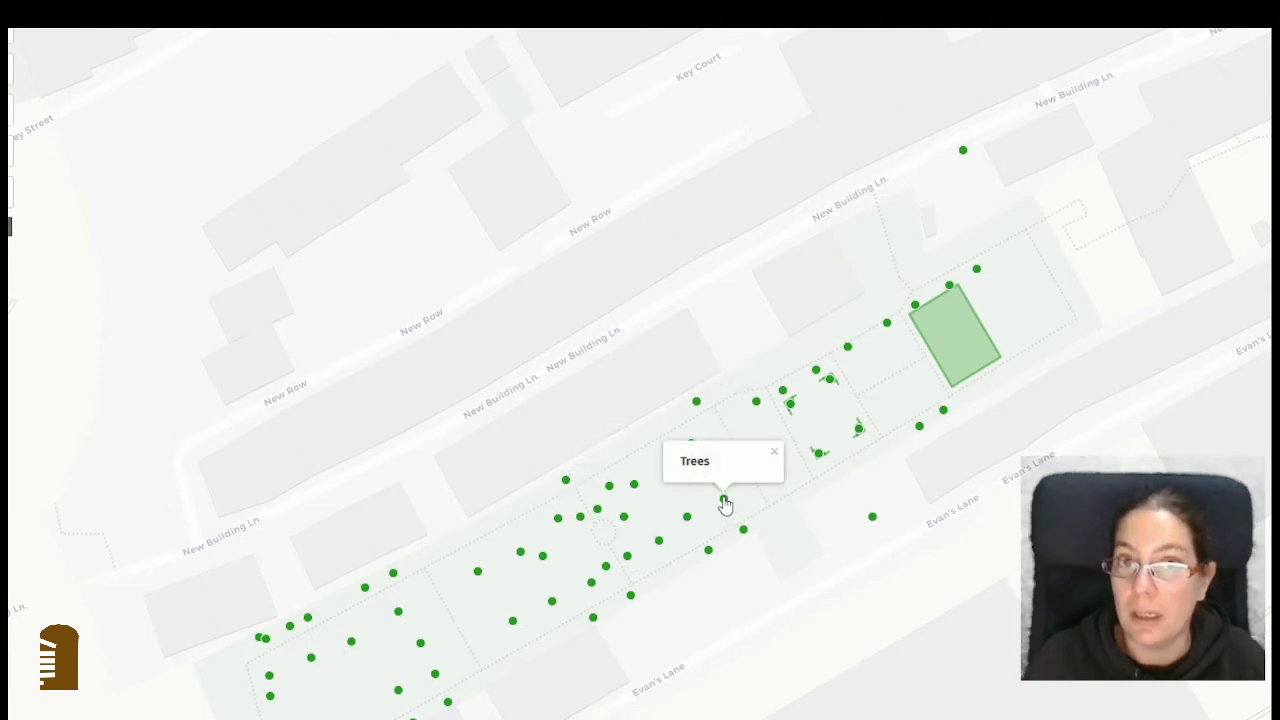
drag(800, 529, 893, 403)
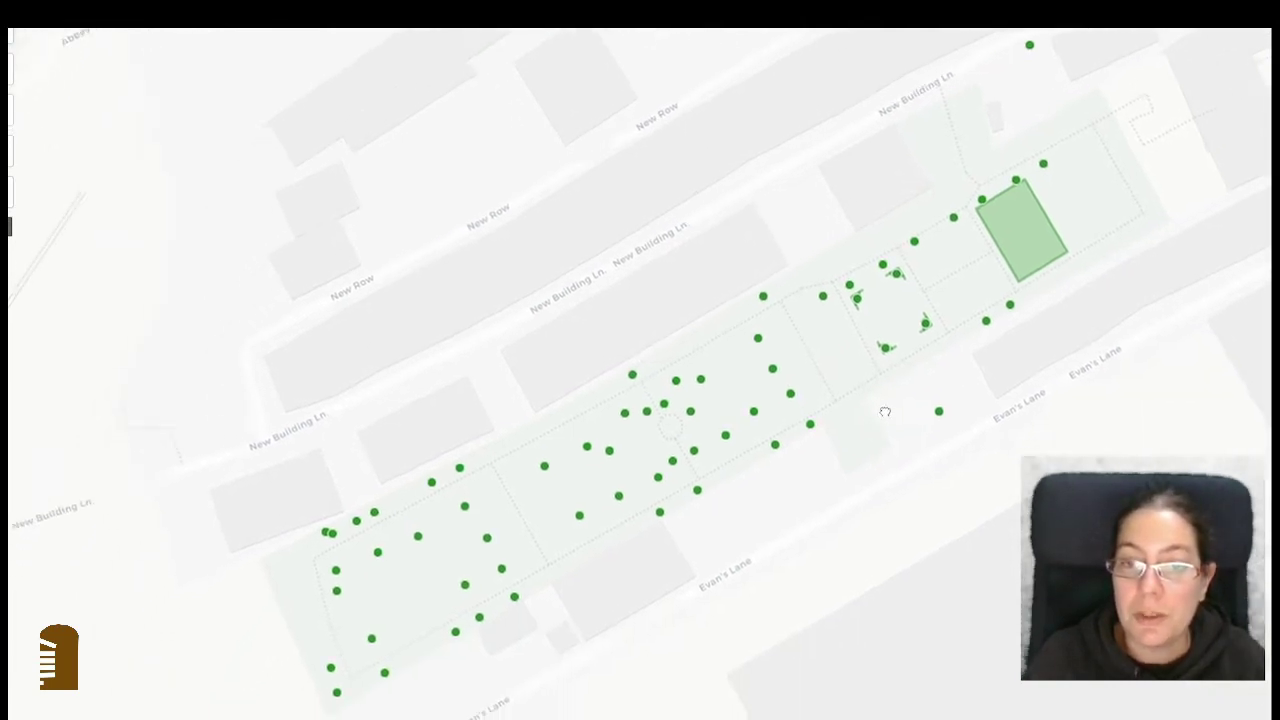
click(937, 222)
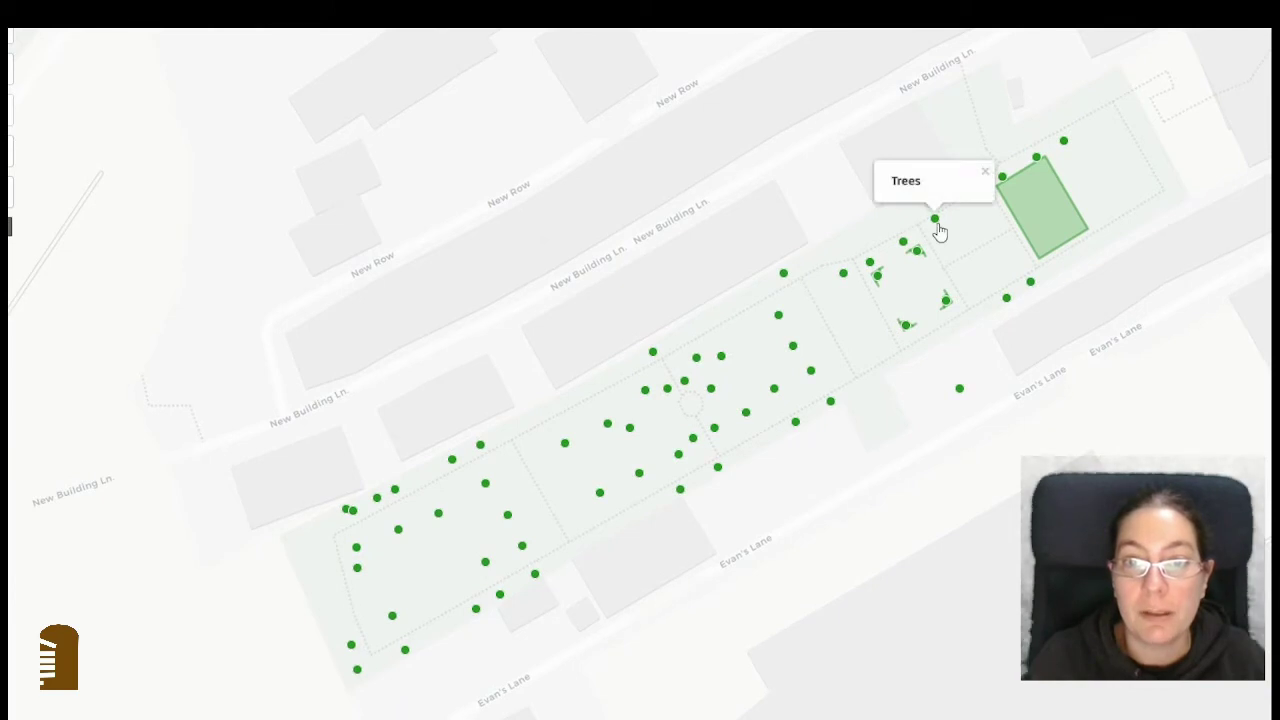
key(Escape)
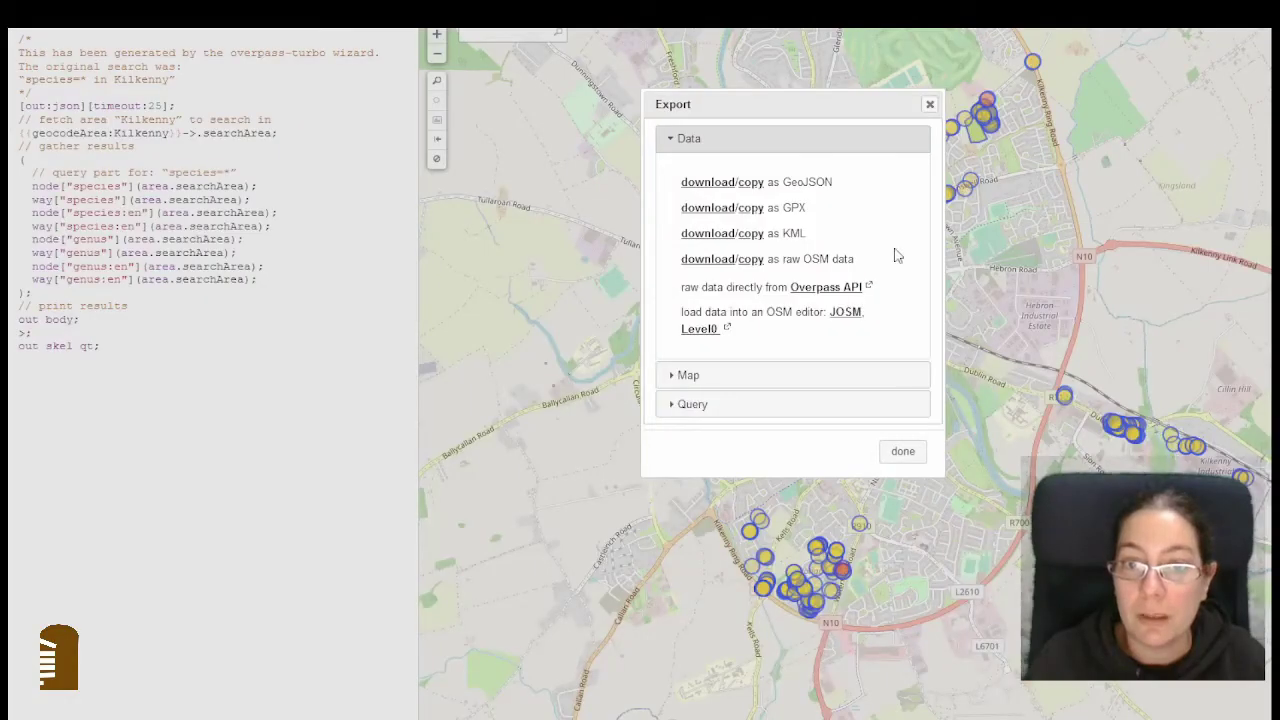
Step: Close the Export dialog and view a garden tree's tags, such as its Holm Oak species
click(929, 104)
scroll(778, 343, up, 6)
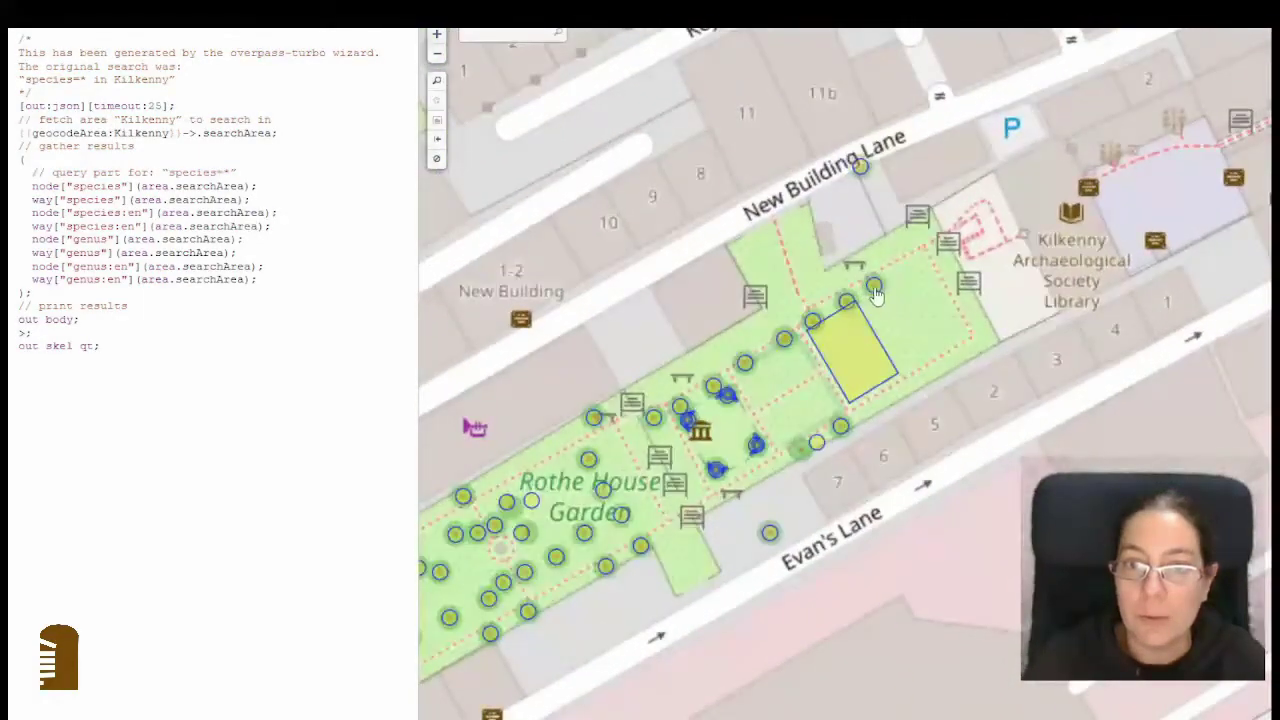
click(874, 287)
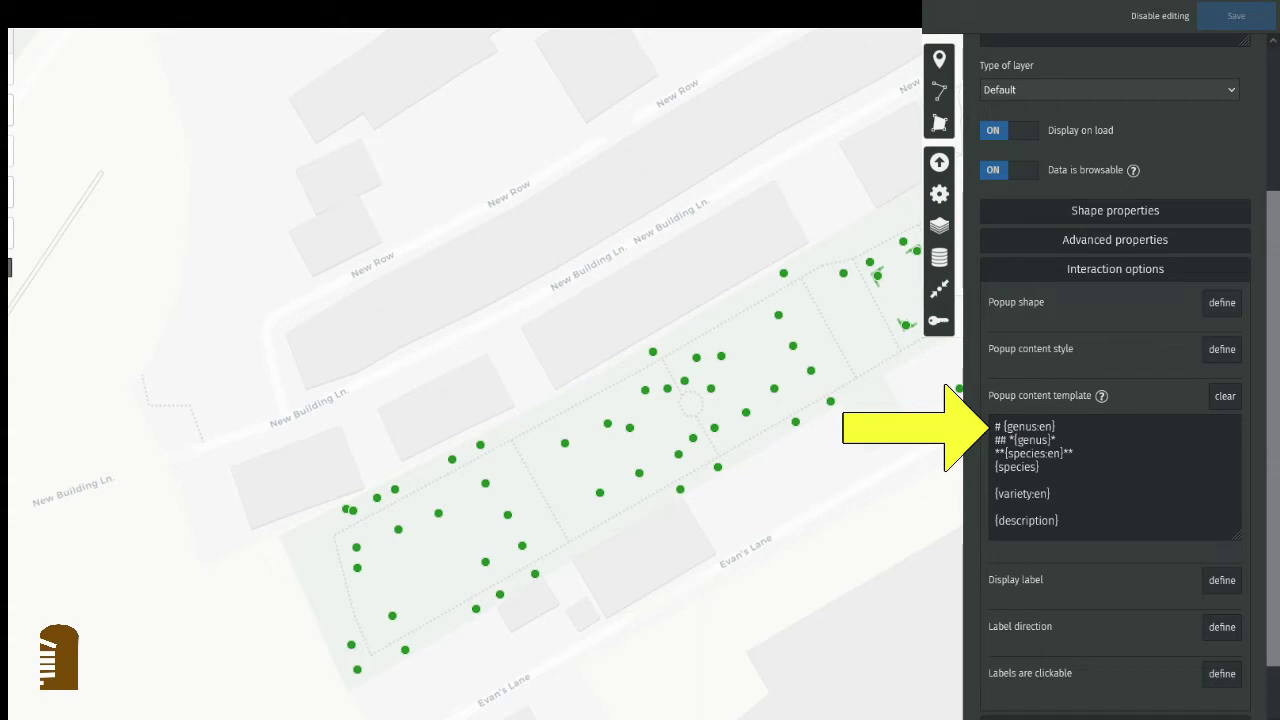
Step: Show the help on dynamic properties and text formatting for the popup content template
click(1101, 396)
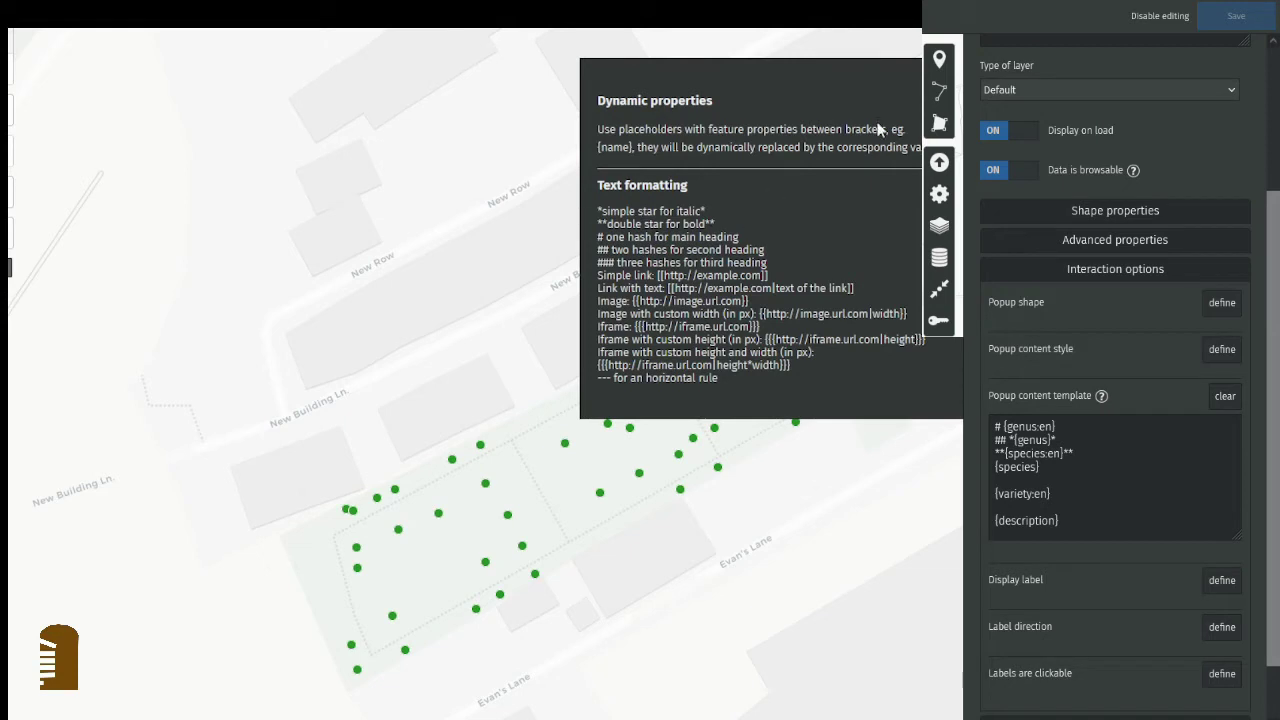
Step: Close the text formatting help panel
key(Escape)
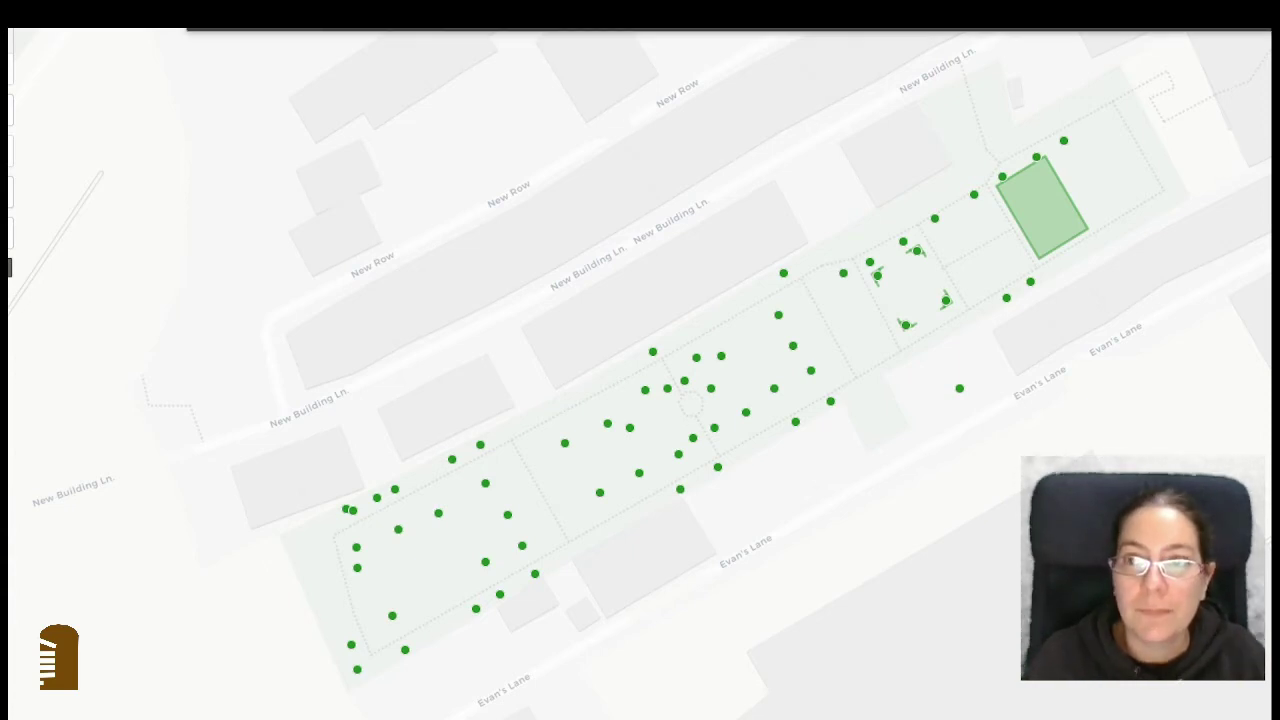
Step: View the oak and Apple (Malus) tree popups in turn, ending on the Cherry (Prunus) popup
click(1065, 143)
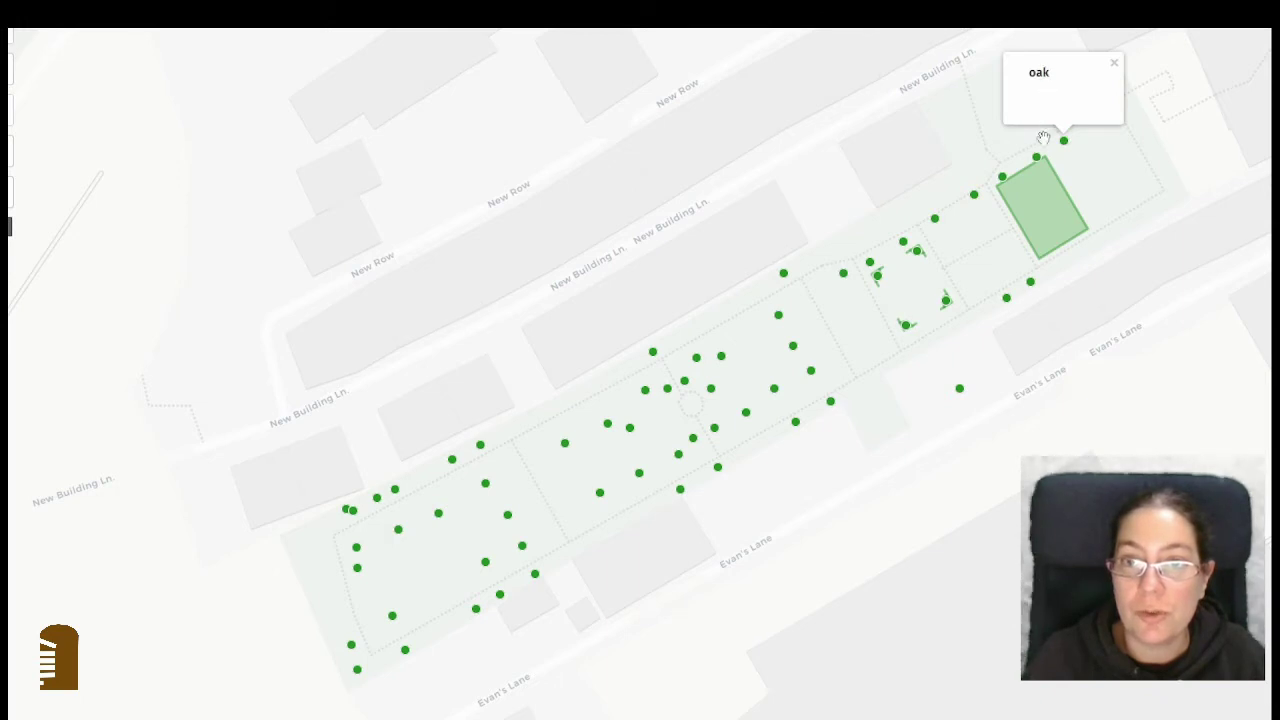
click(1039, 164)
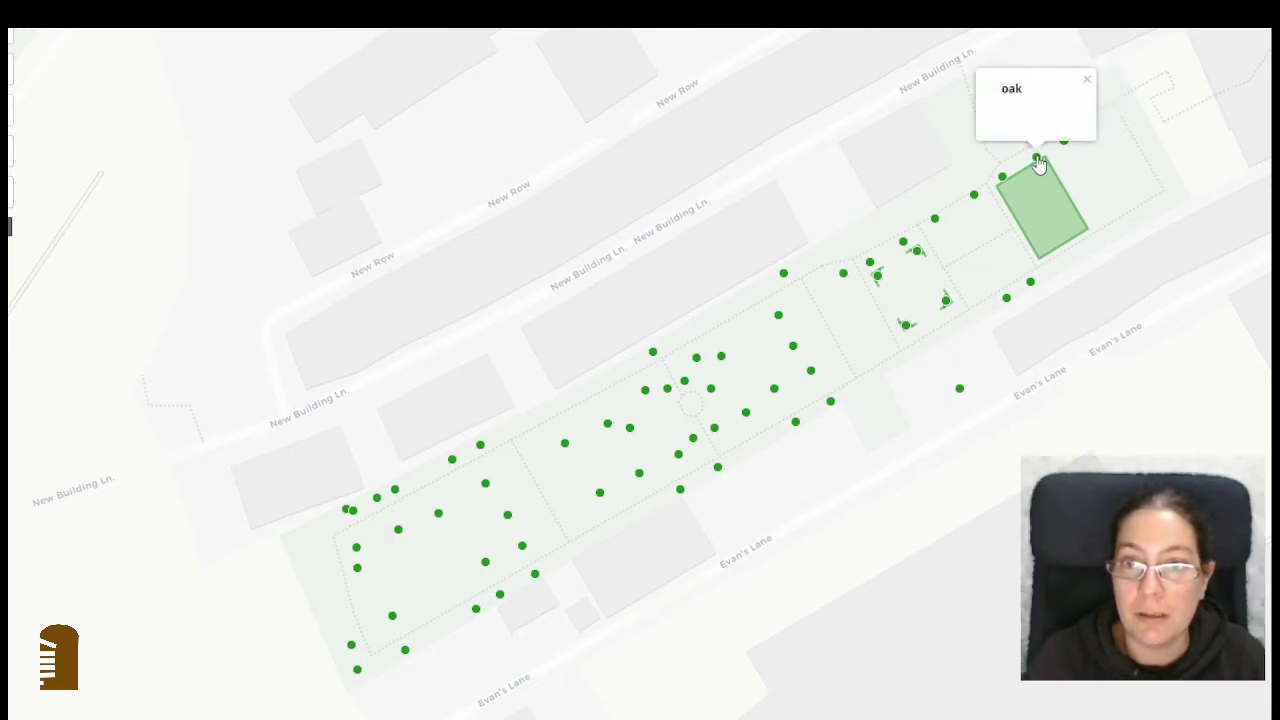
click(1004, 179)
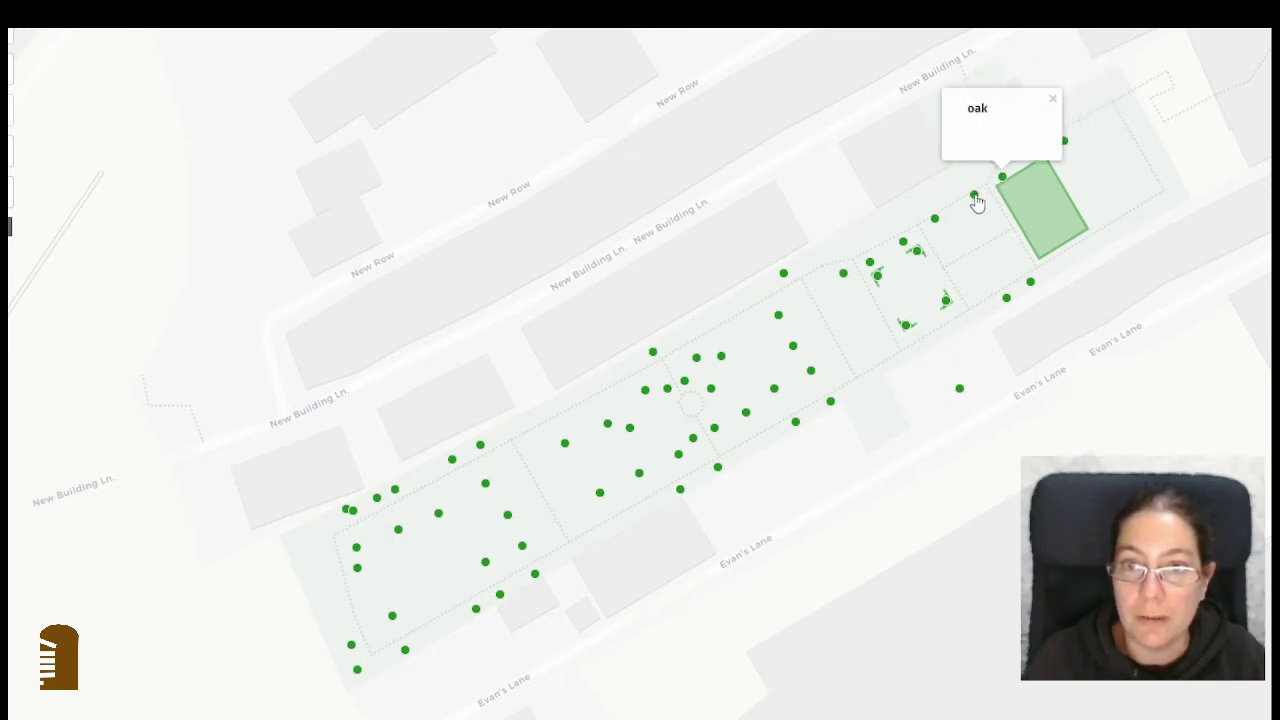
click(975, 198)
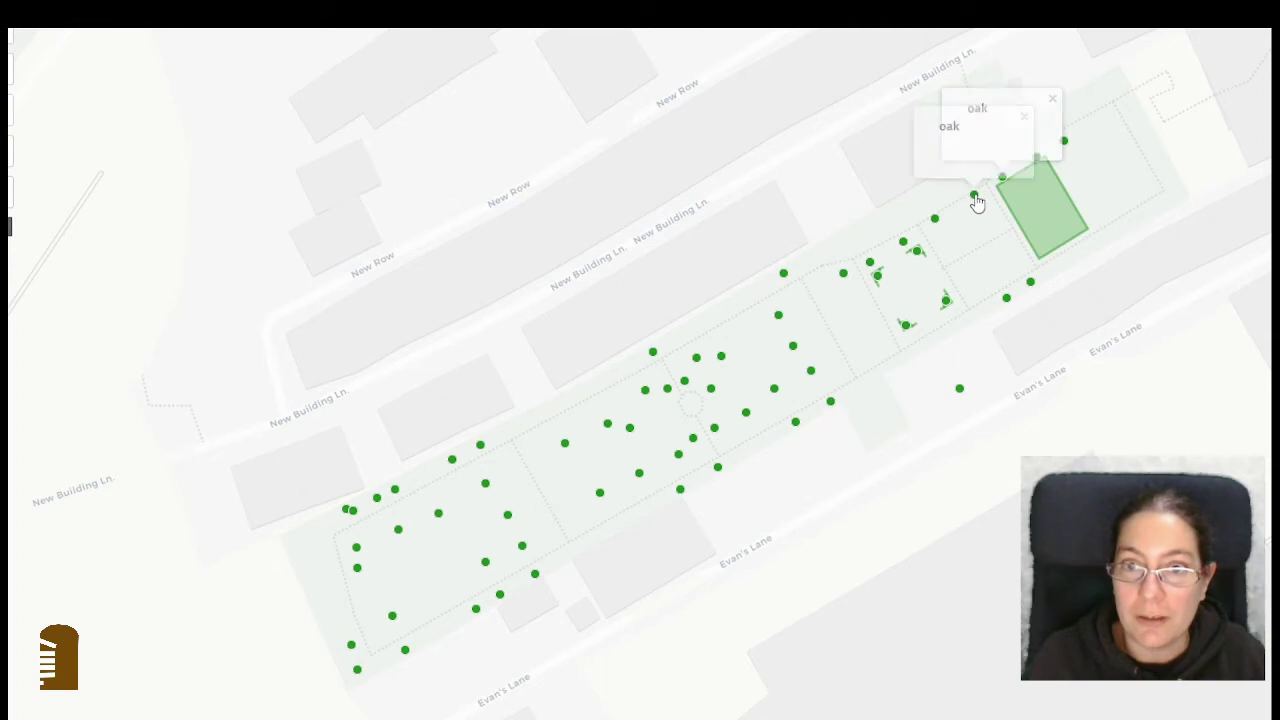
click(812, 372)
click(679, 455)
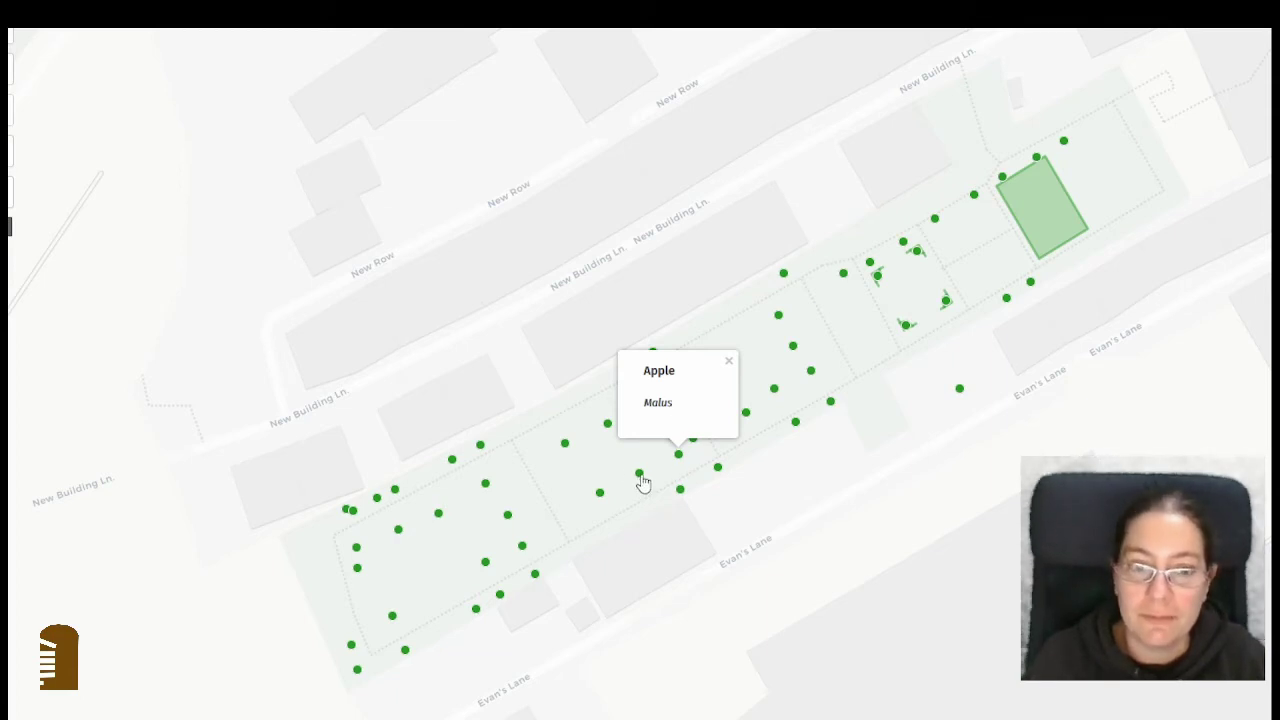
click(641, 478)
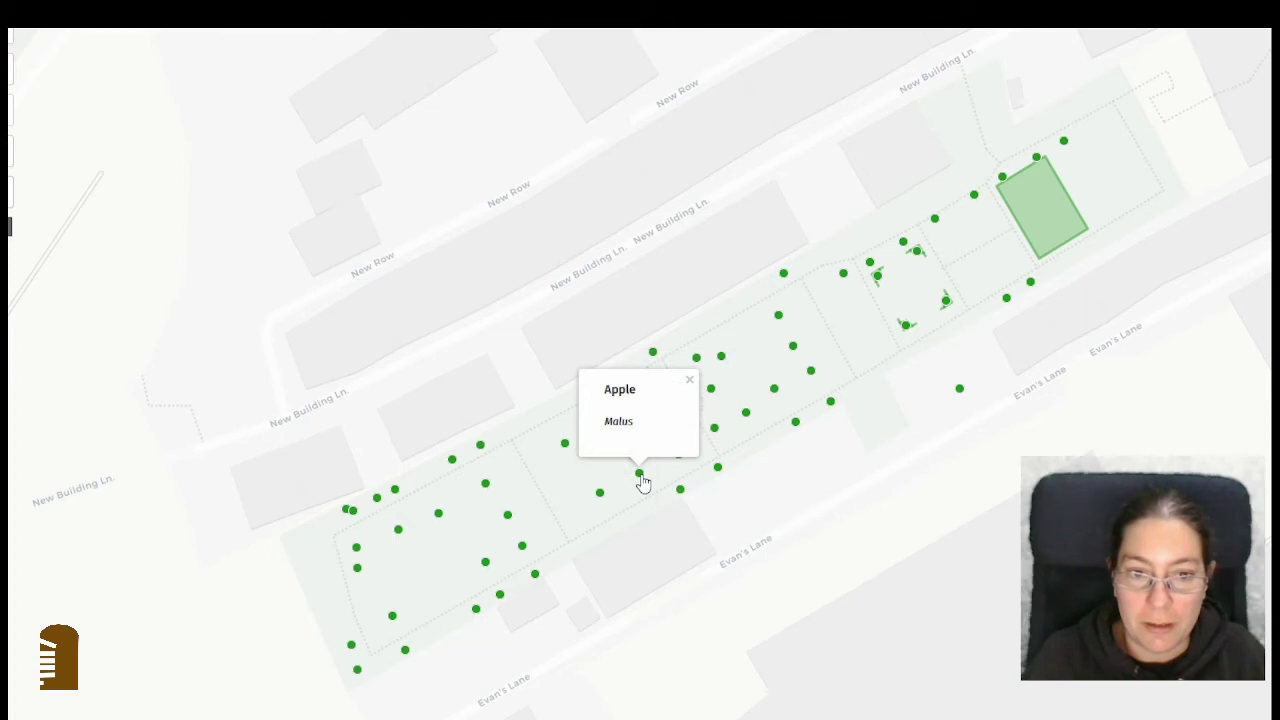
click(536, 576)
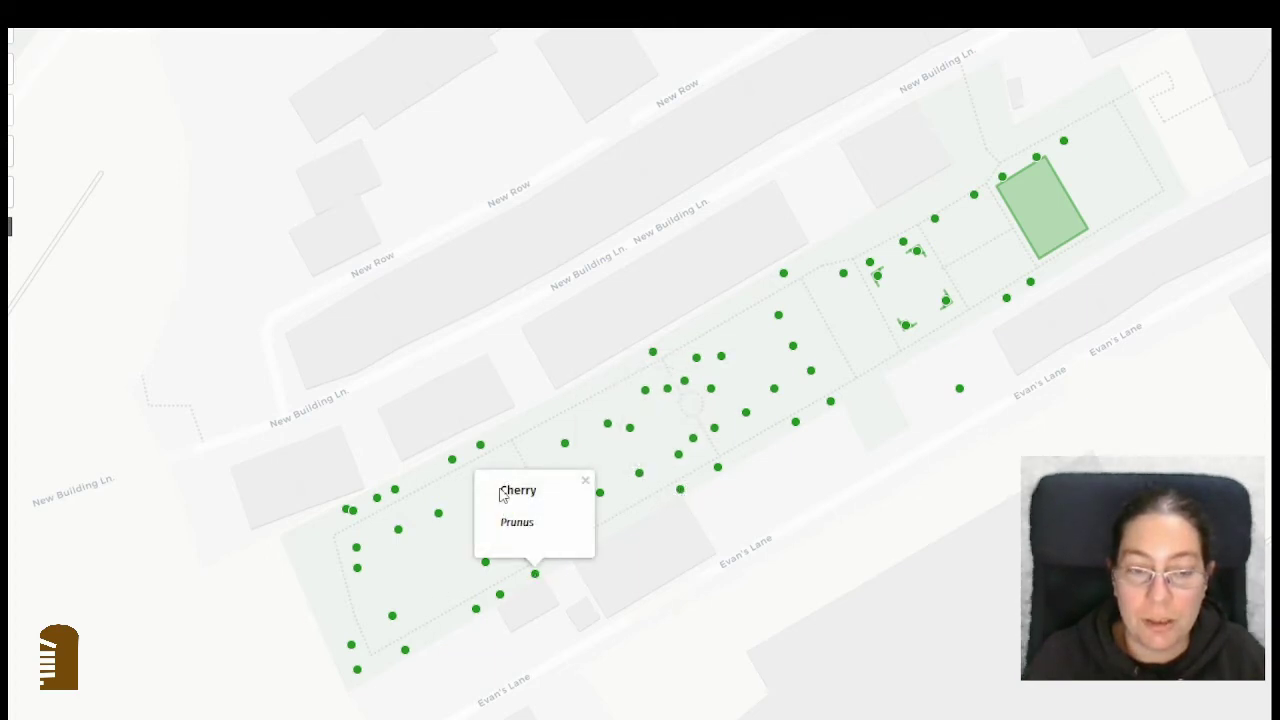
drag(501, 490, 534, 488)
click(551, 489)
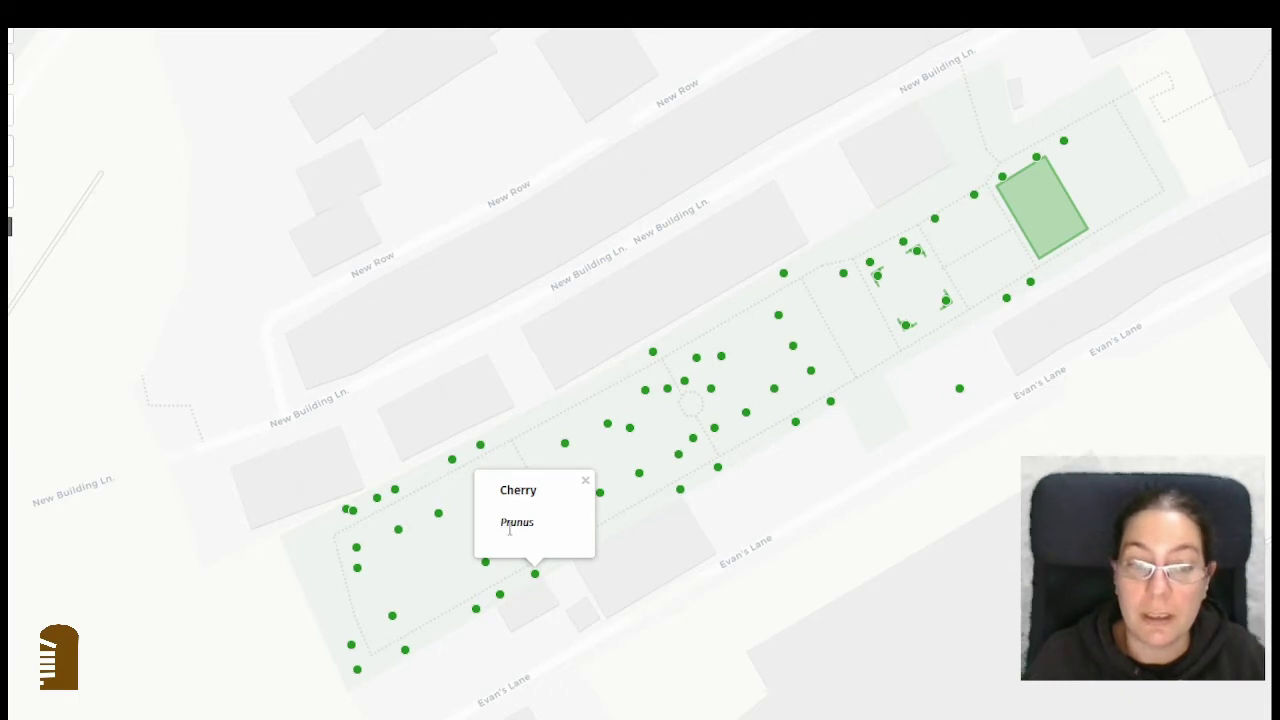
Step: Close the Cherry tree popup
click(678, 595)
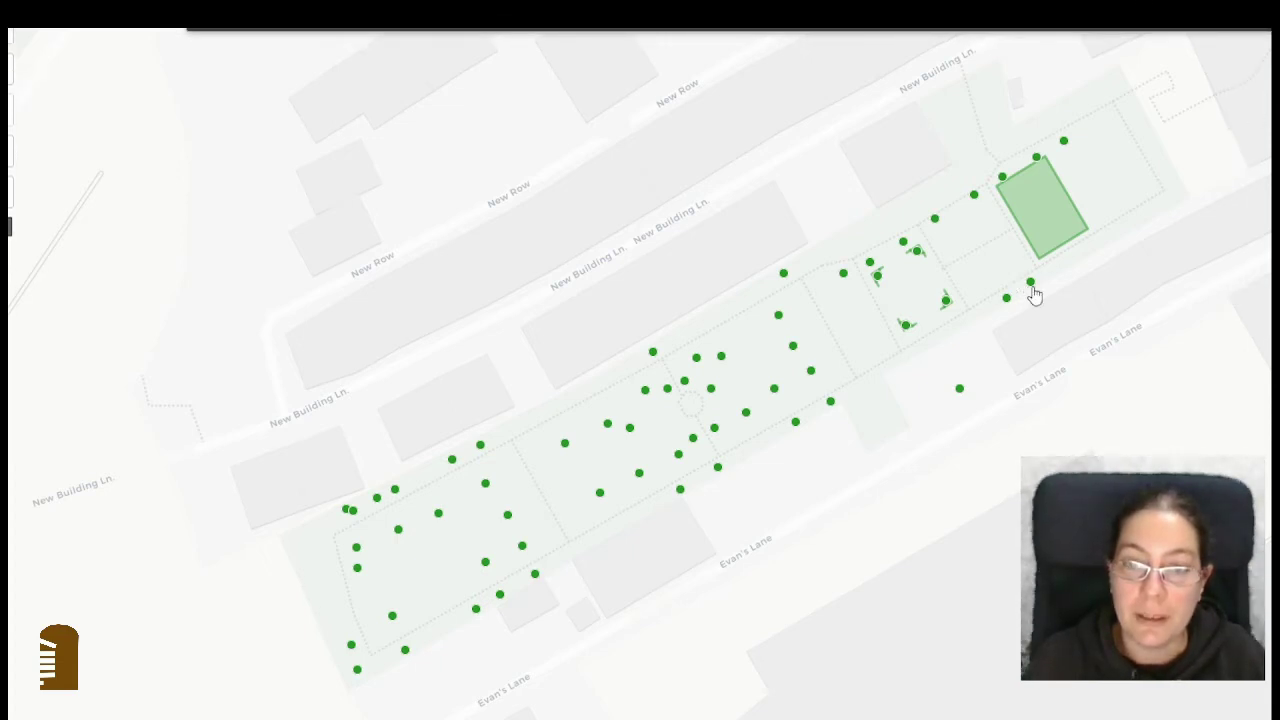
Step: Inspect the Holm Oak popup's details, including its Variety label, then close it
click(1065, 145)
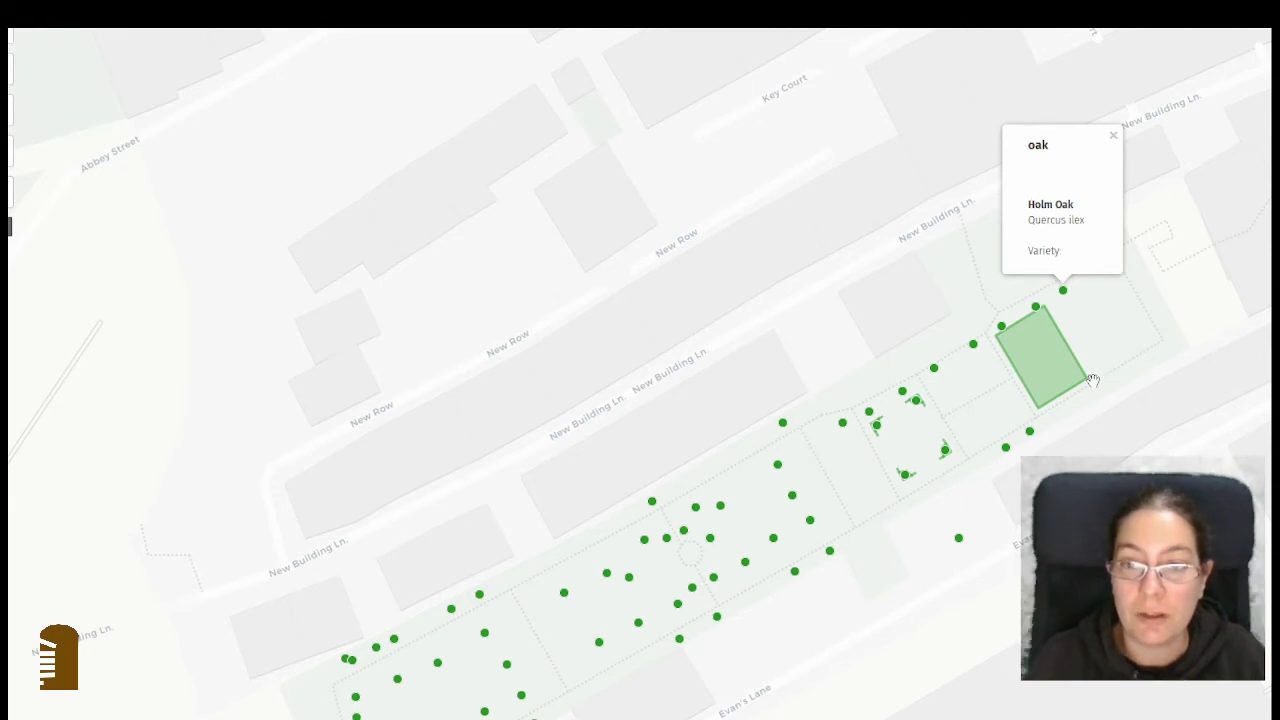
drag(1029, 250, 1063, 257)
click(1022, 258)
click(1065, 260)
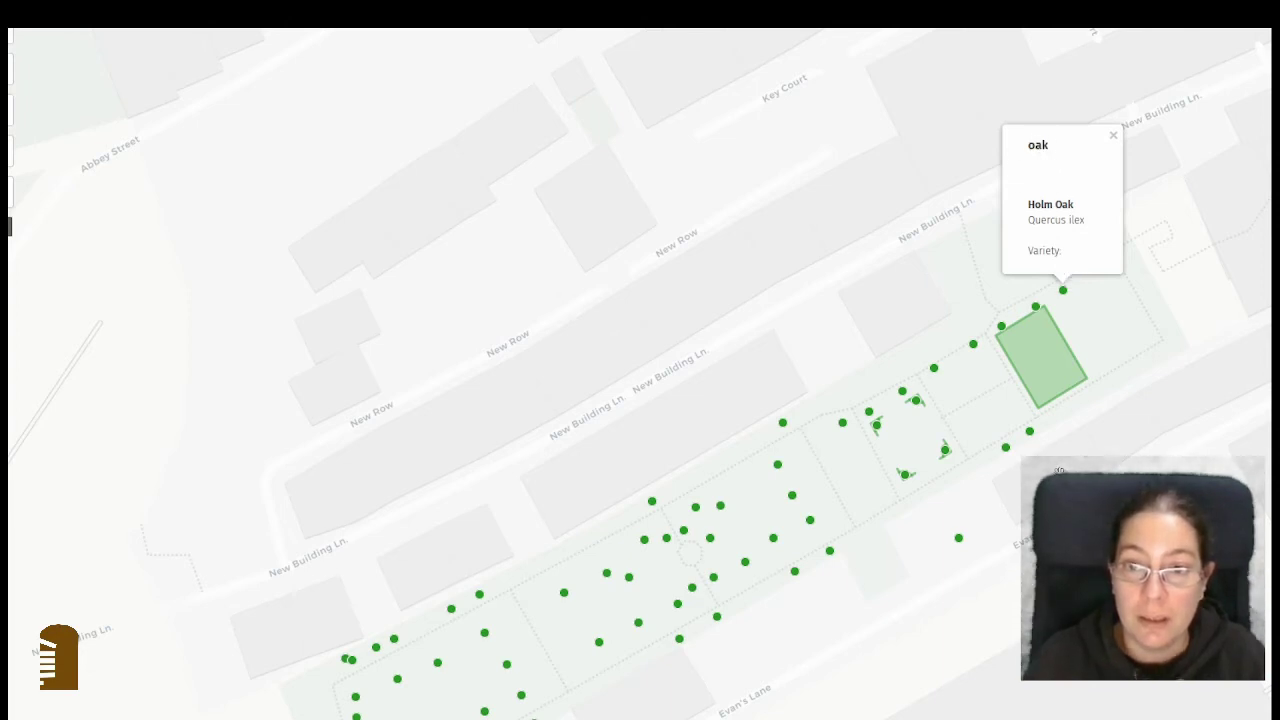
scroll(640, 374, down, 1)
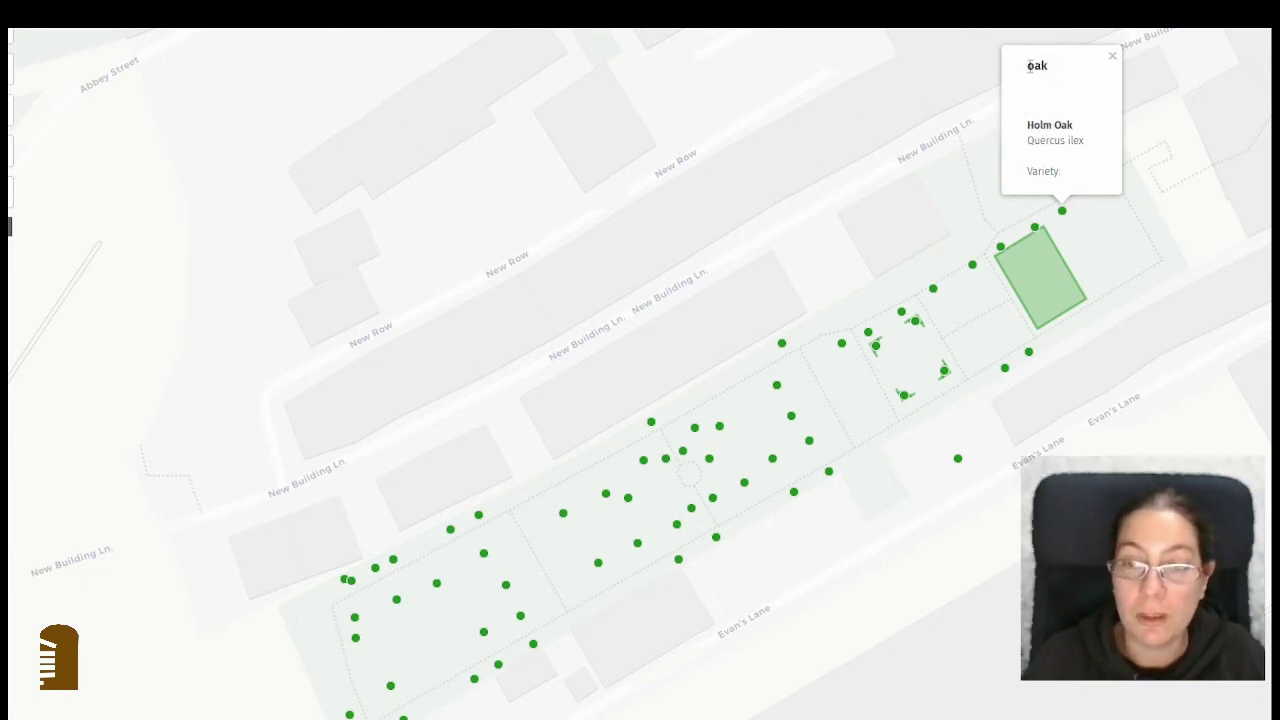
click(1126, 276)
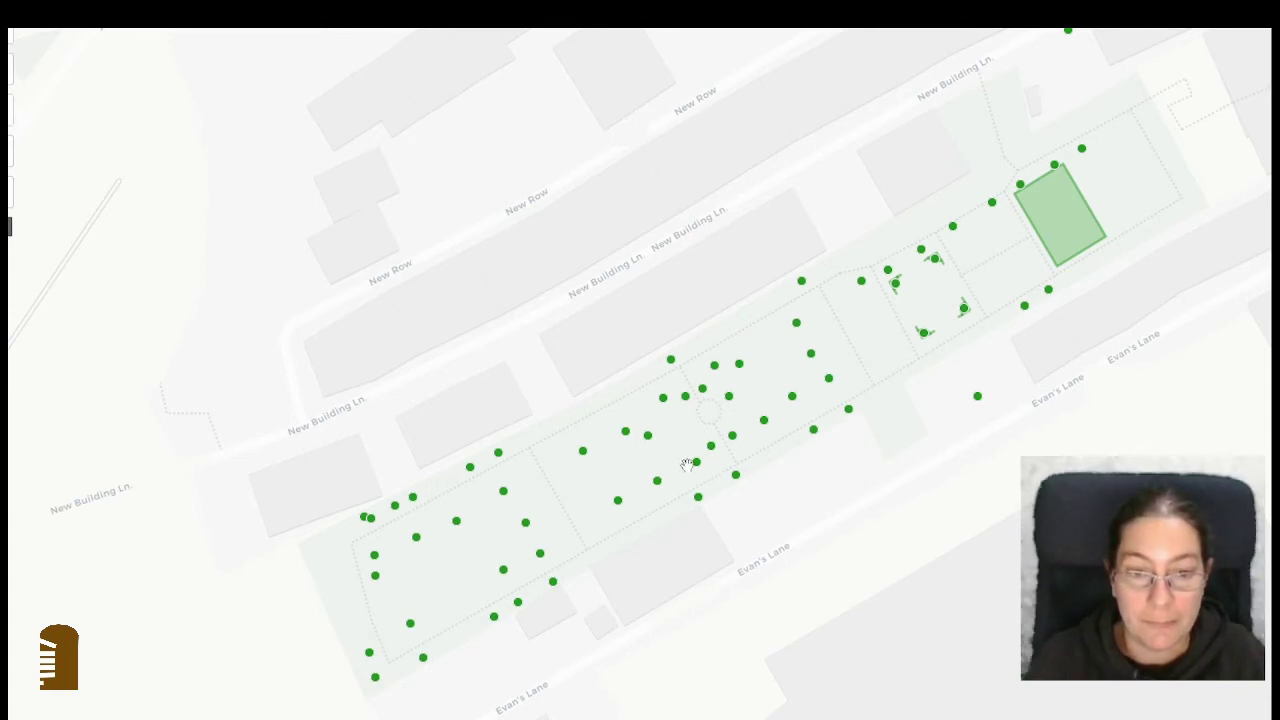
Step: Pan over the garden and open the apple trees' and Cherry tree's popups
drag(848, 566, 924, 516)
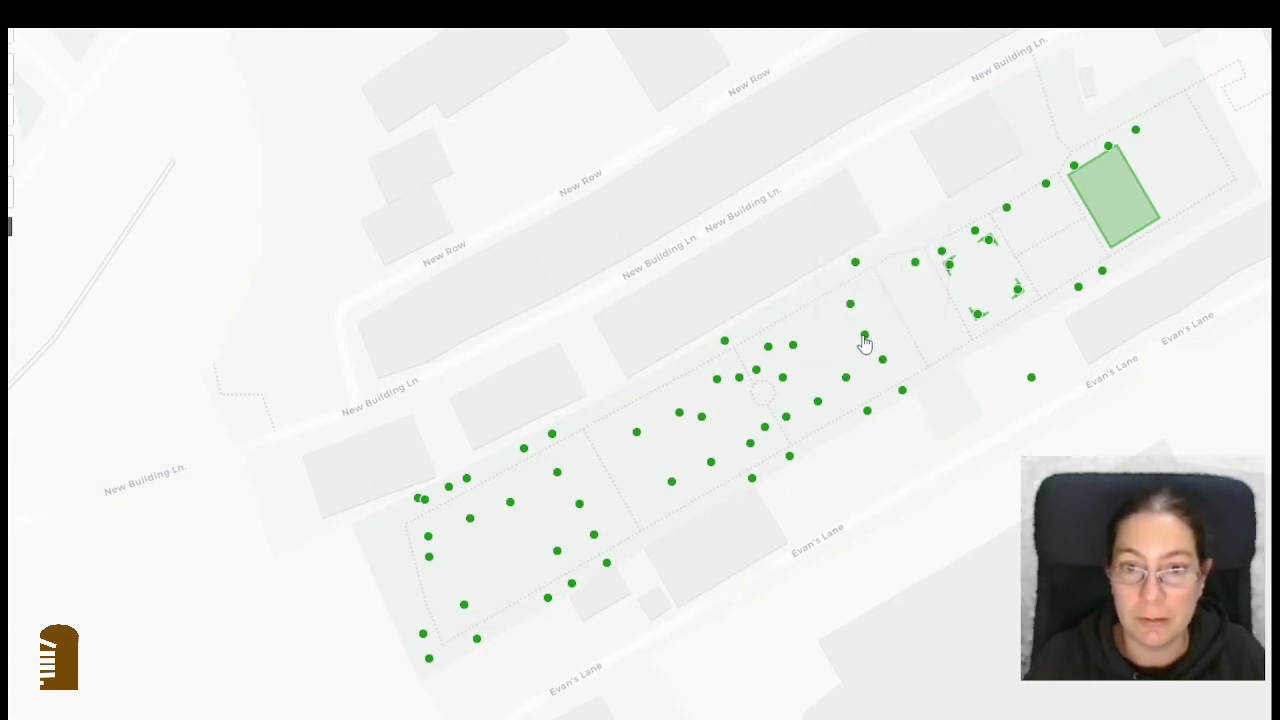
click(864, 336)
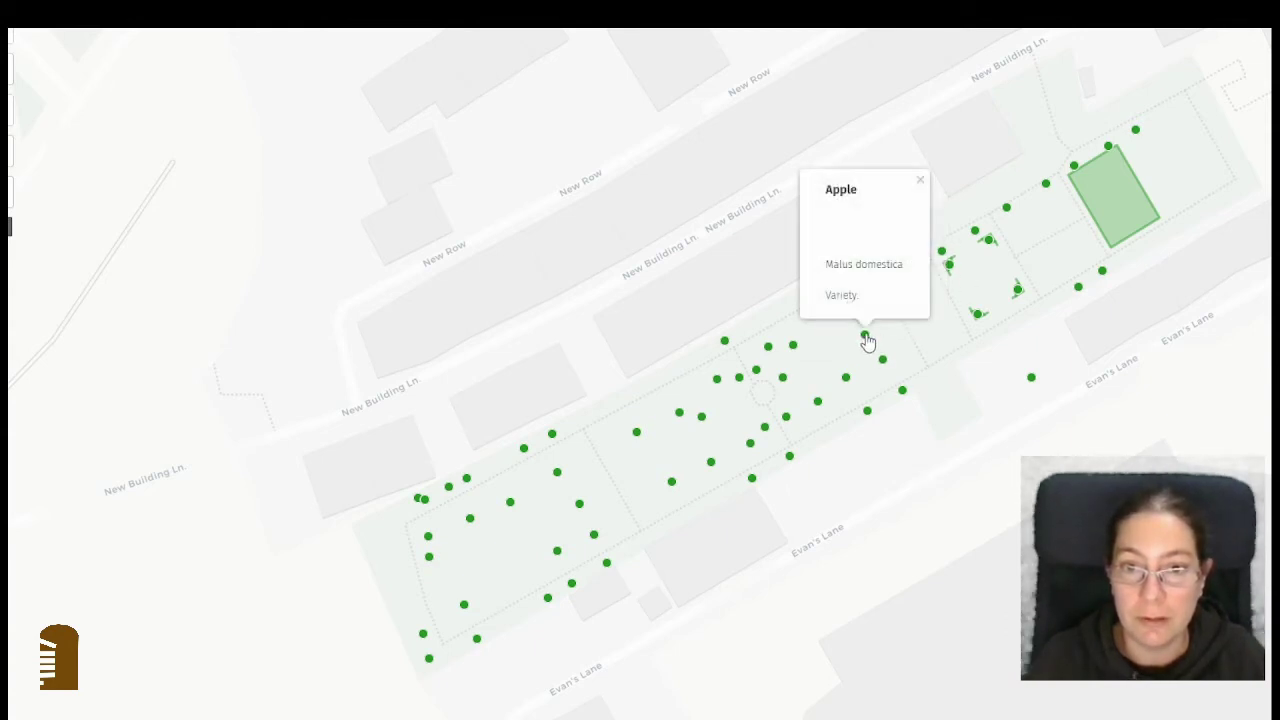
click(711, 465)
click(607, 565)
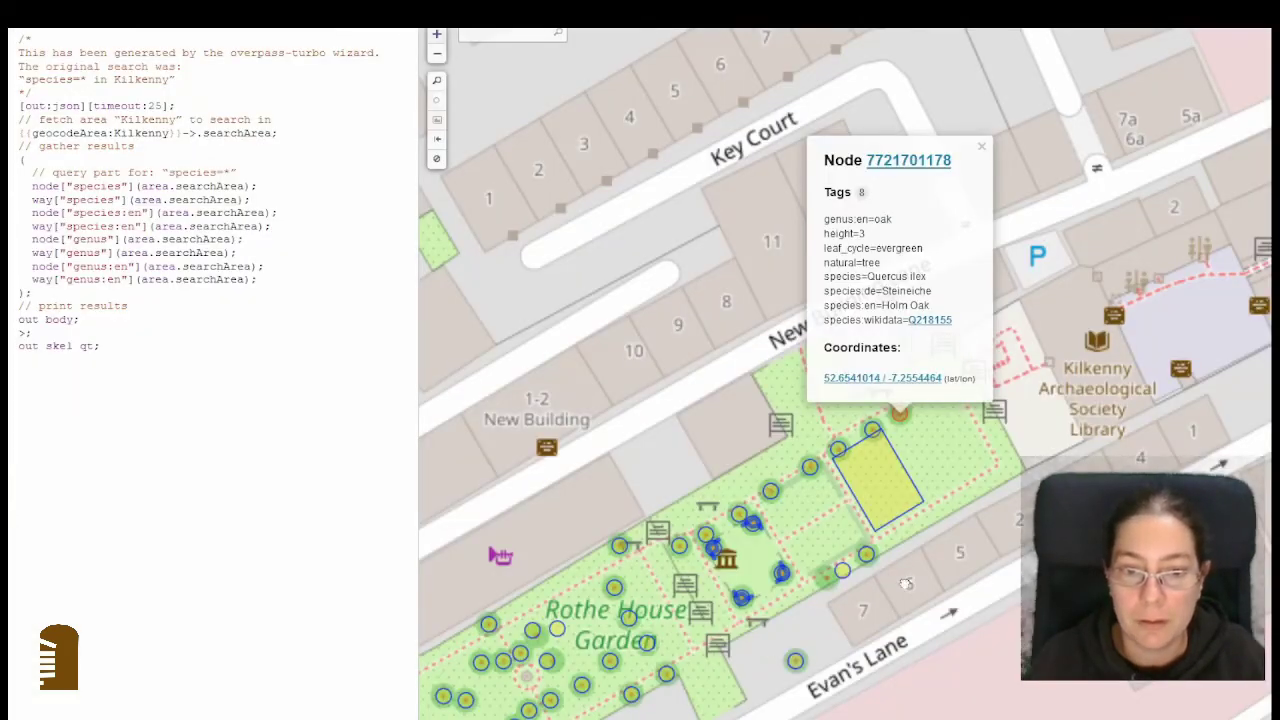
Step: Pan the Overpass Turbo map and show the Apple node's tags
drag(948, 548, 1161, 358)
click(897, 432)
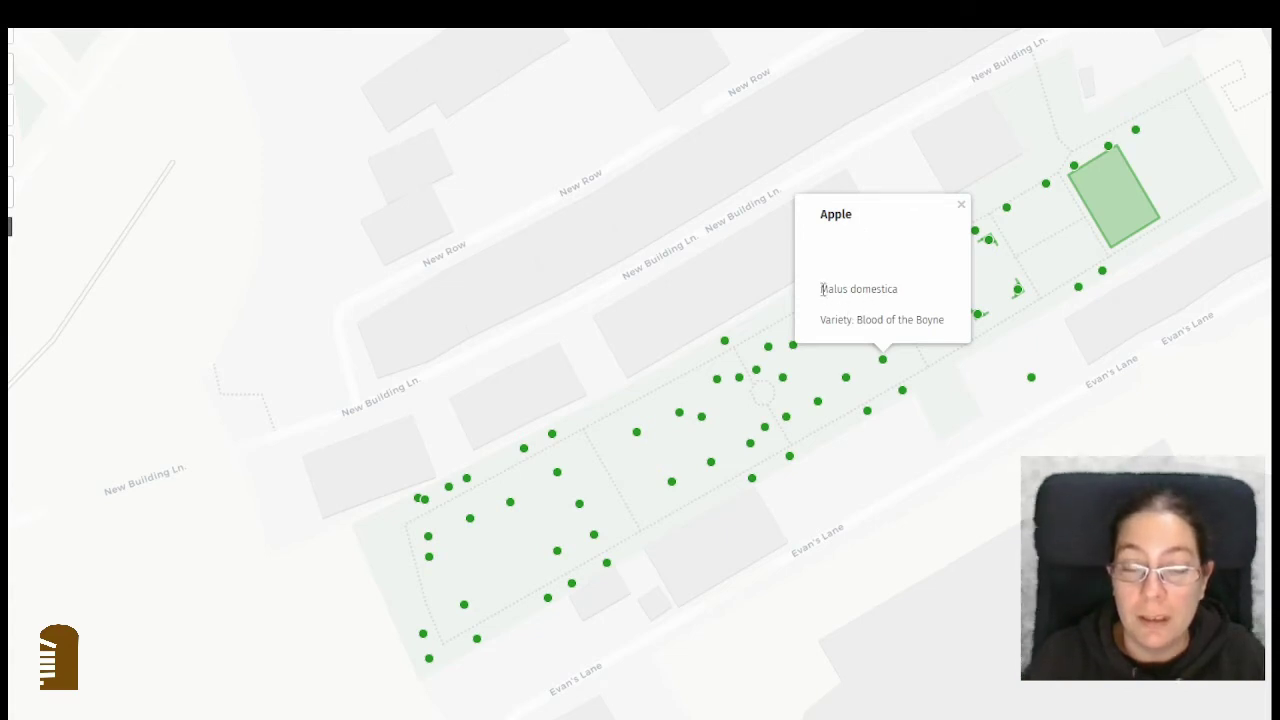
Step: Review the Apple popup's Malus domestica species and variety text, then close it
drag(822, 289, 898, 289)
click(930, 290)
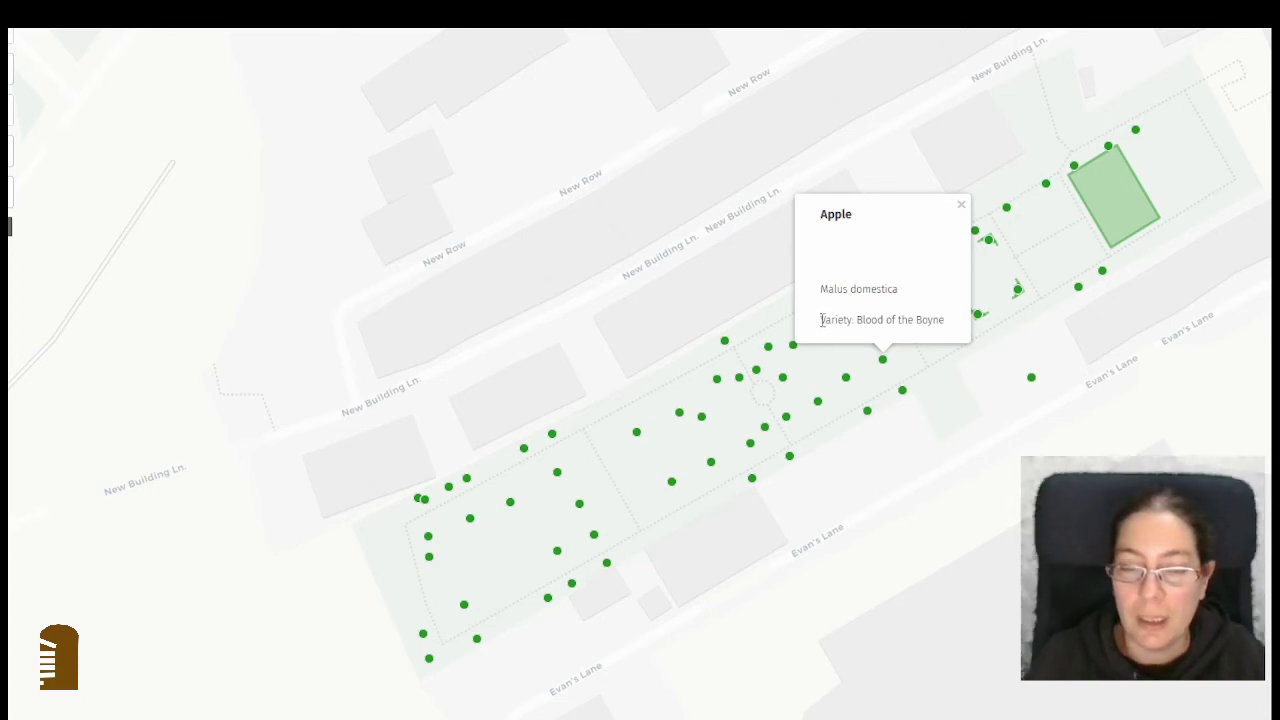
drag(857, 319, 954, 320)
click(903, 380)
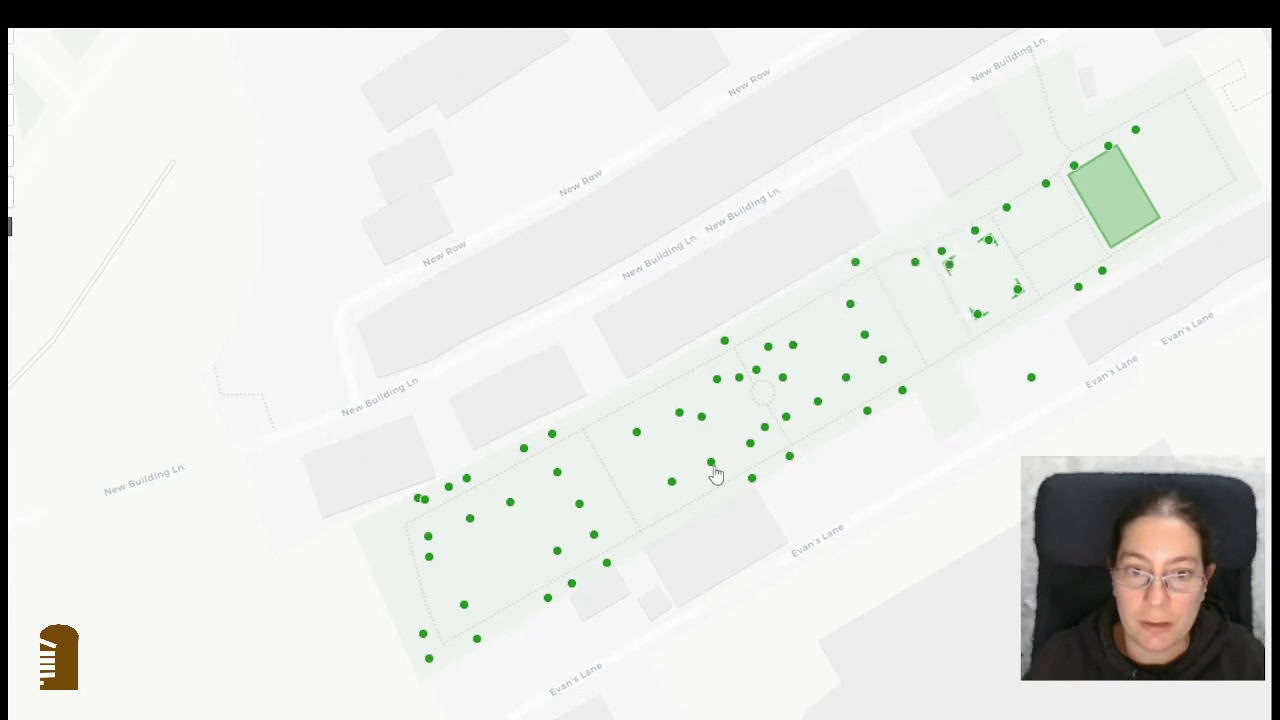
Step: View the Kerry Pippin and Lady Finger apples and the Morello Cherry popup, then close it
click(818, 403)
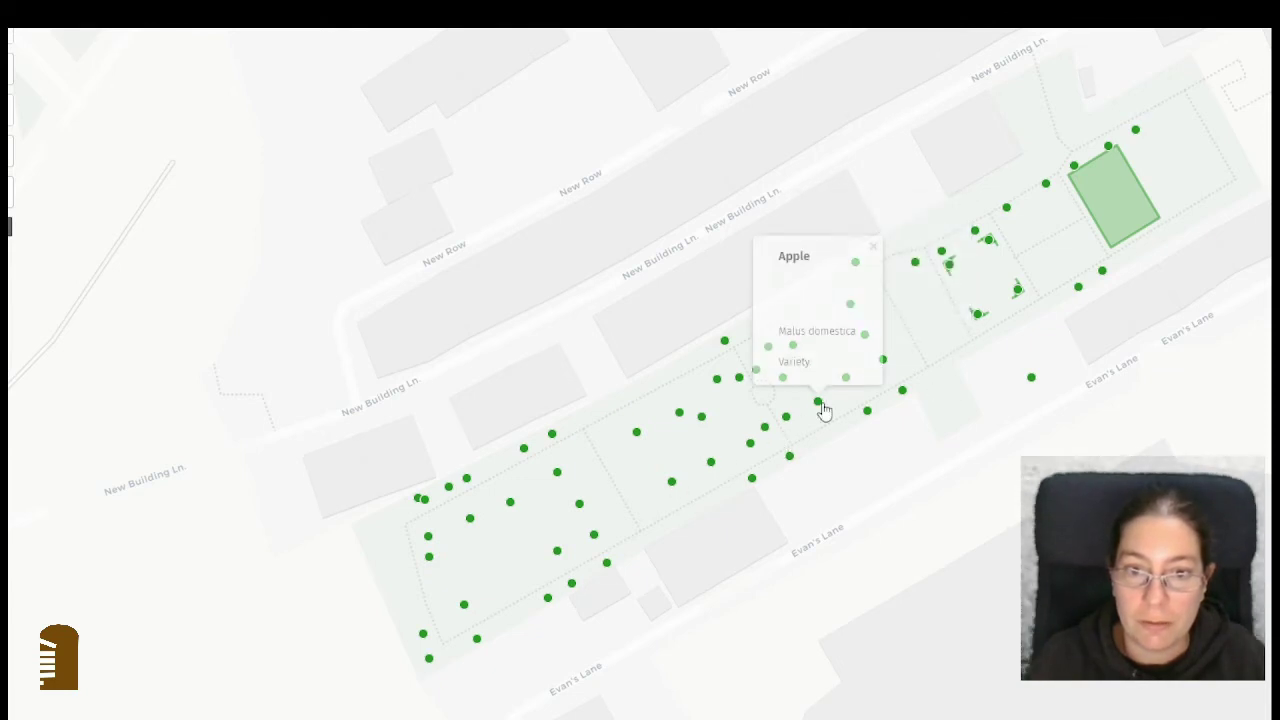
click(711, 463)
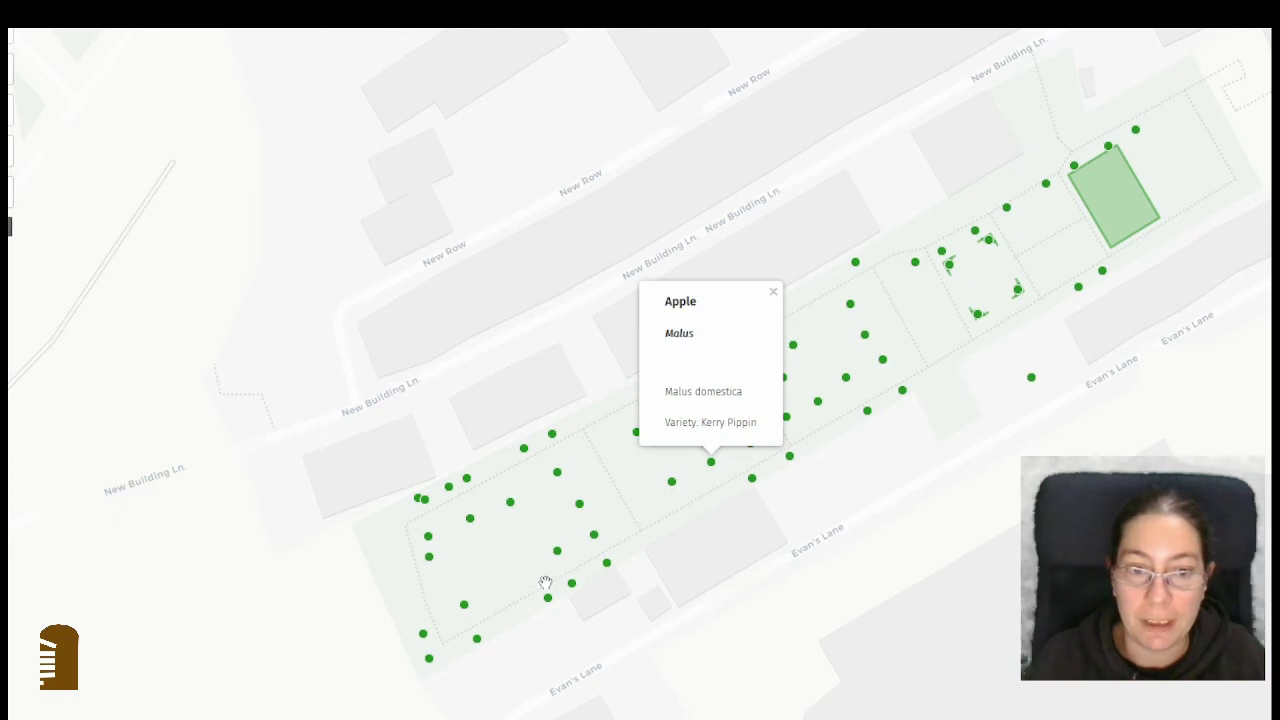
click(556, 553)
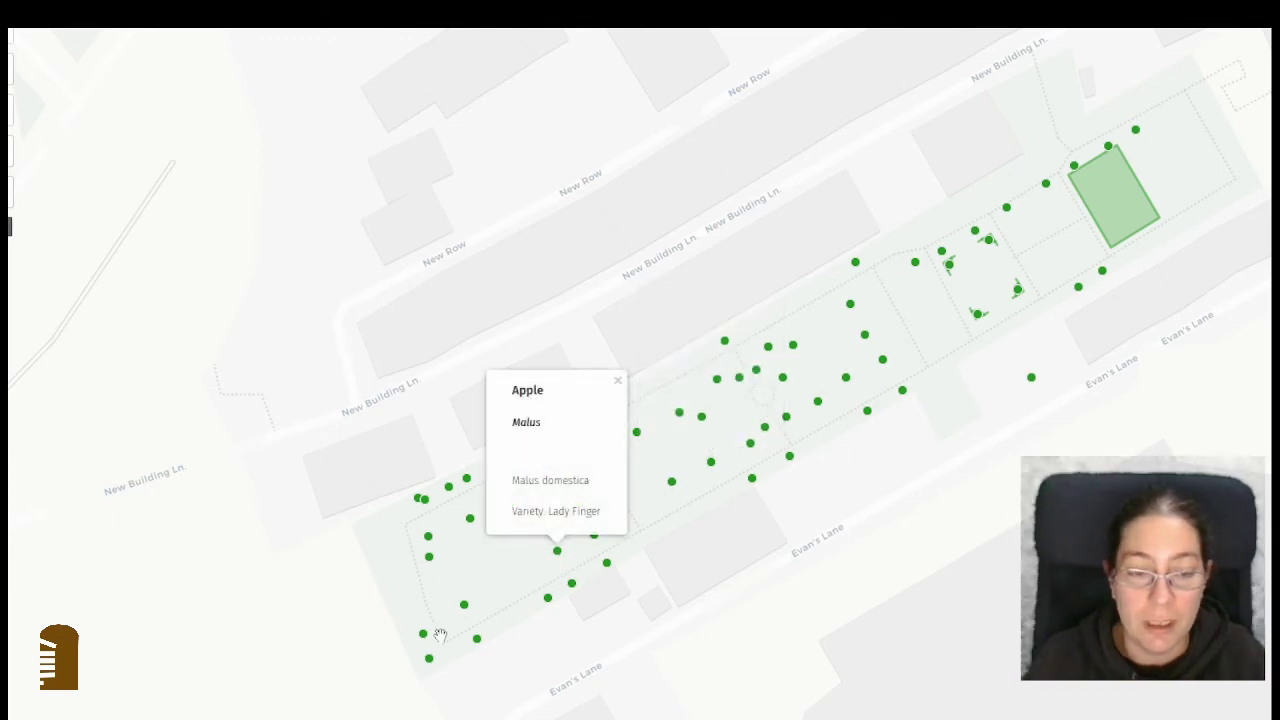
click(620, 608)
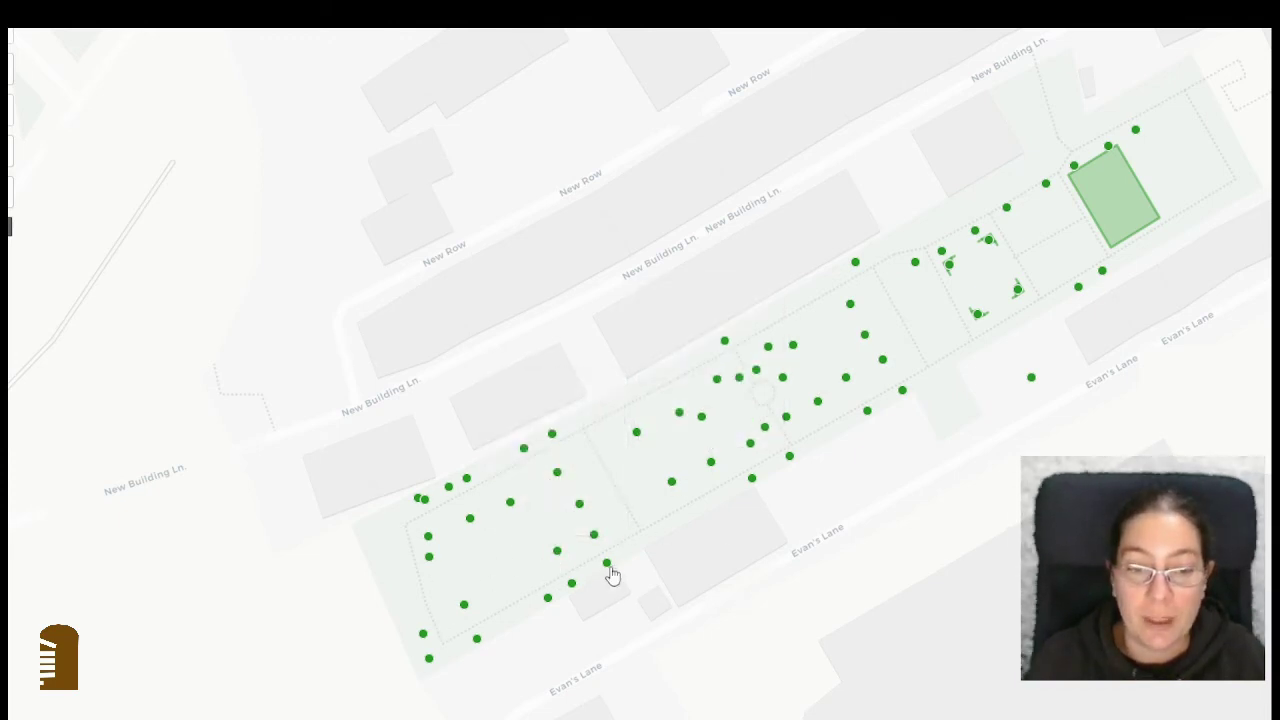
click(607, 565)
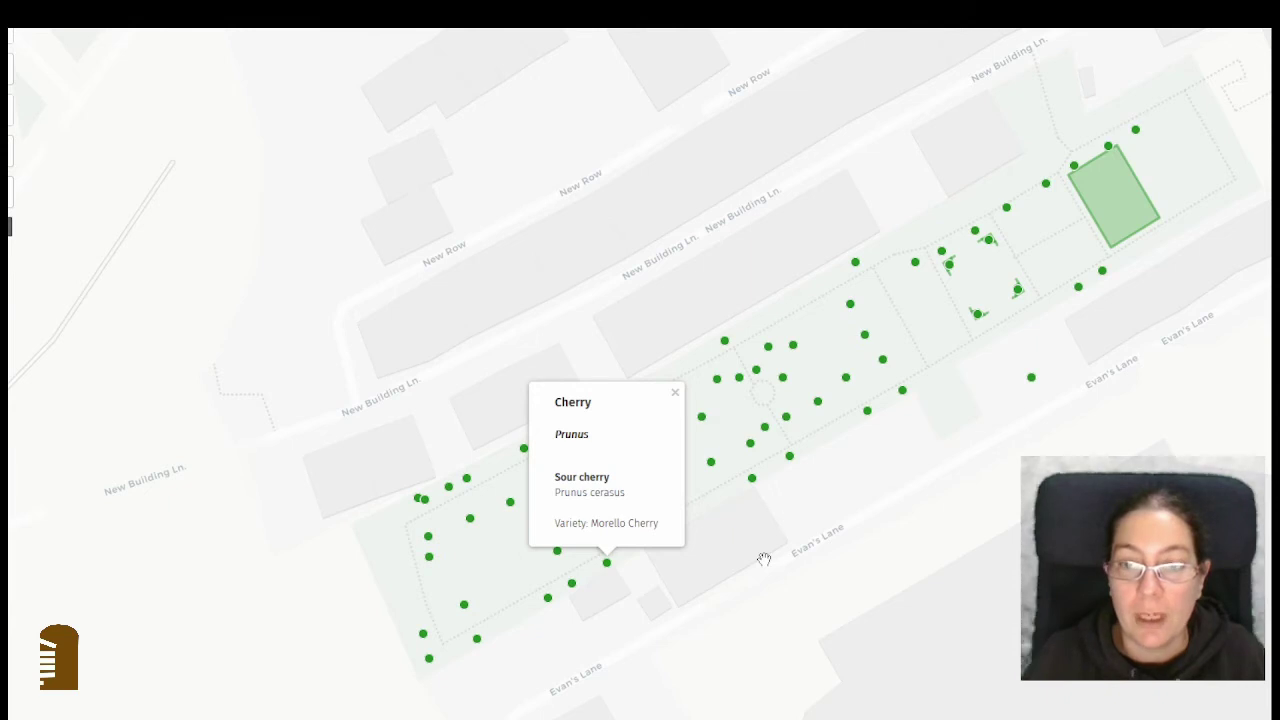
click(771, 328)
scroll(733, 342, down, 2)
scroll(735, 345, down, 3)
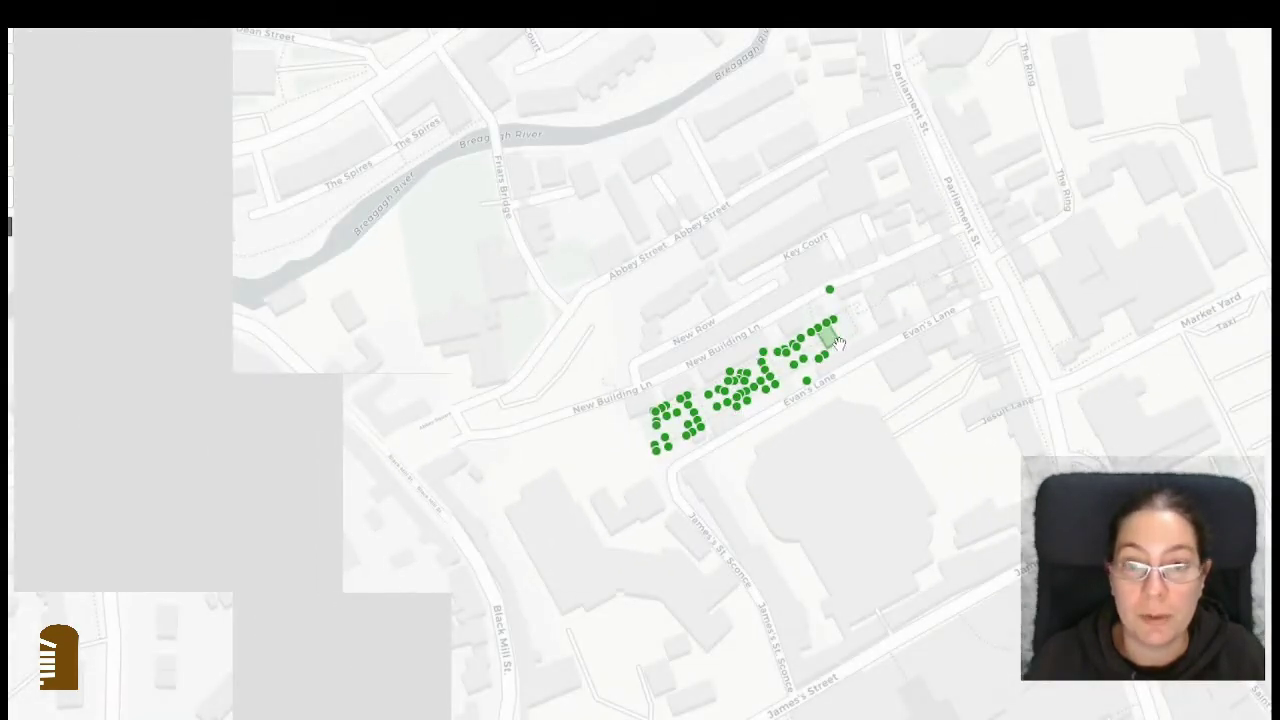
scroll(826, 360, up, 1)
scroll(828, 340, up, 4)
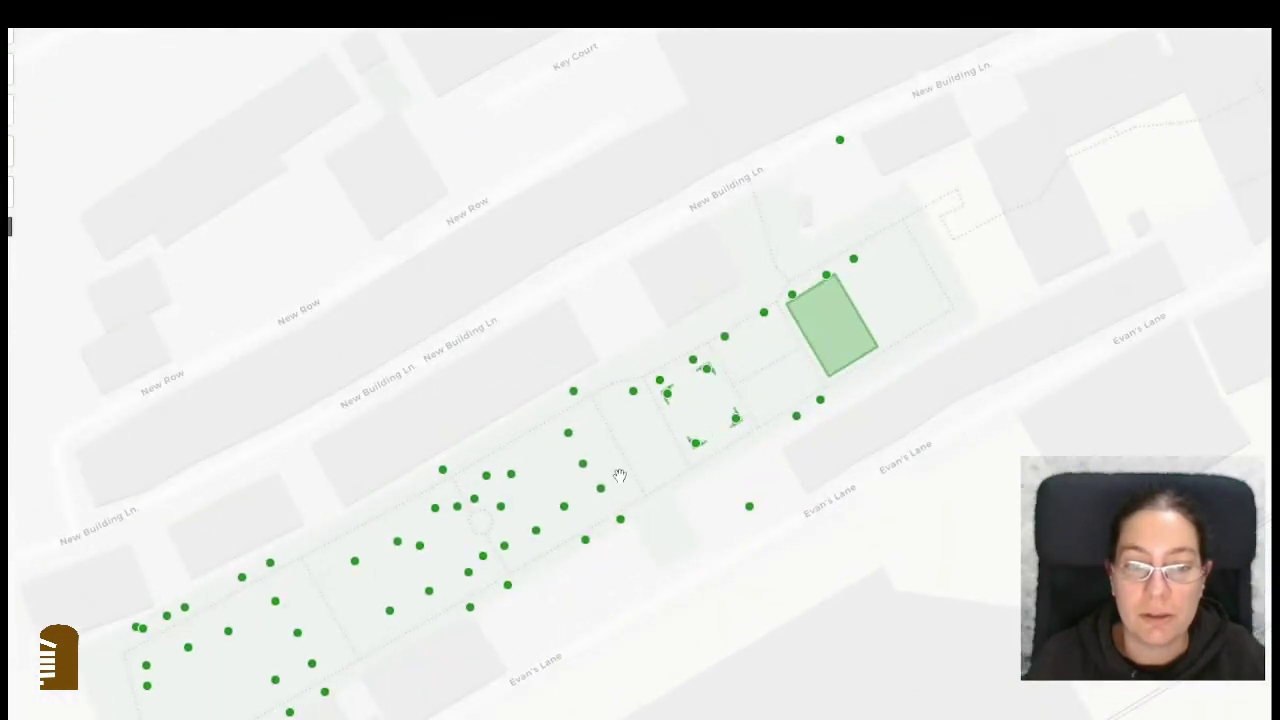
drag(616, 450, 799, 371)
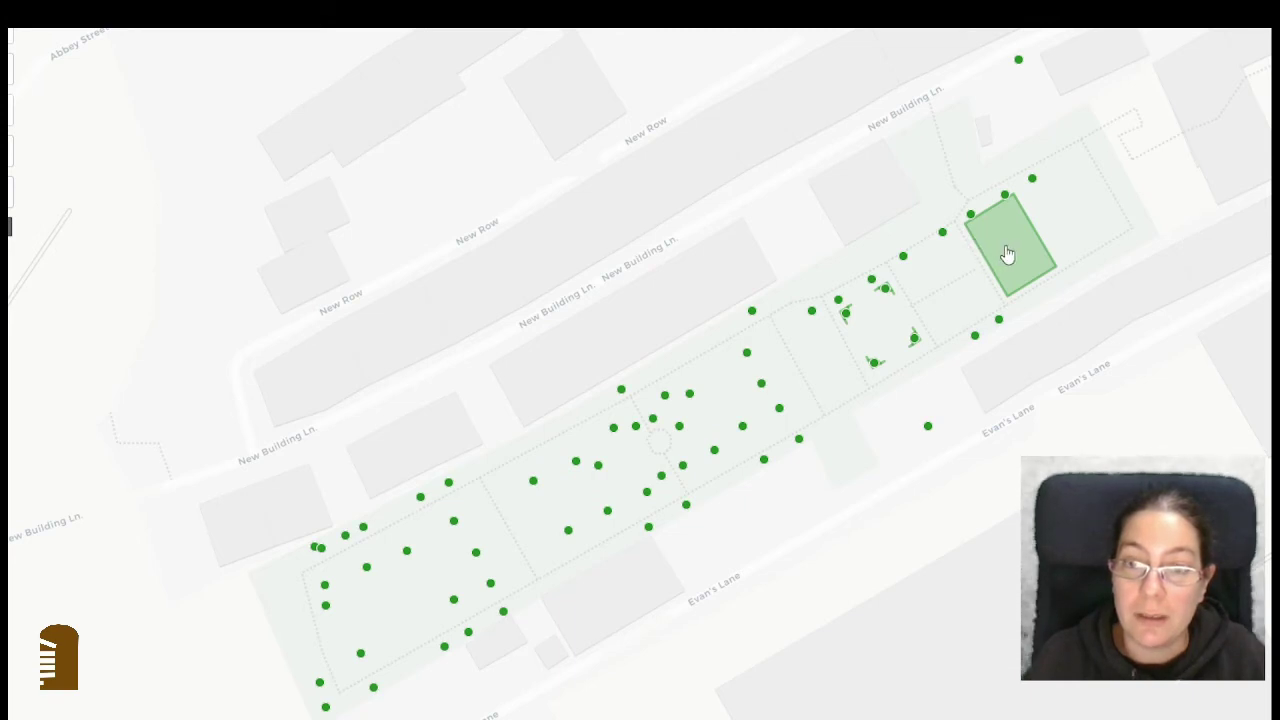
click(1015, 250)
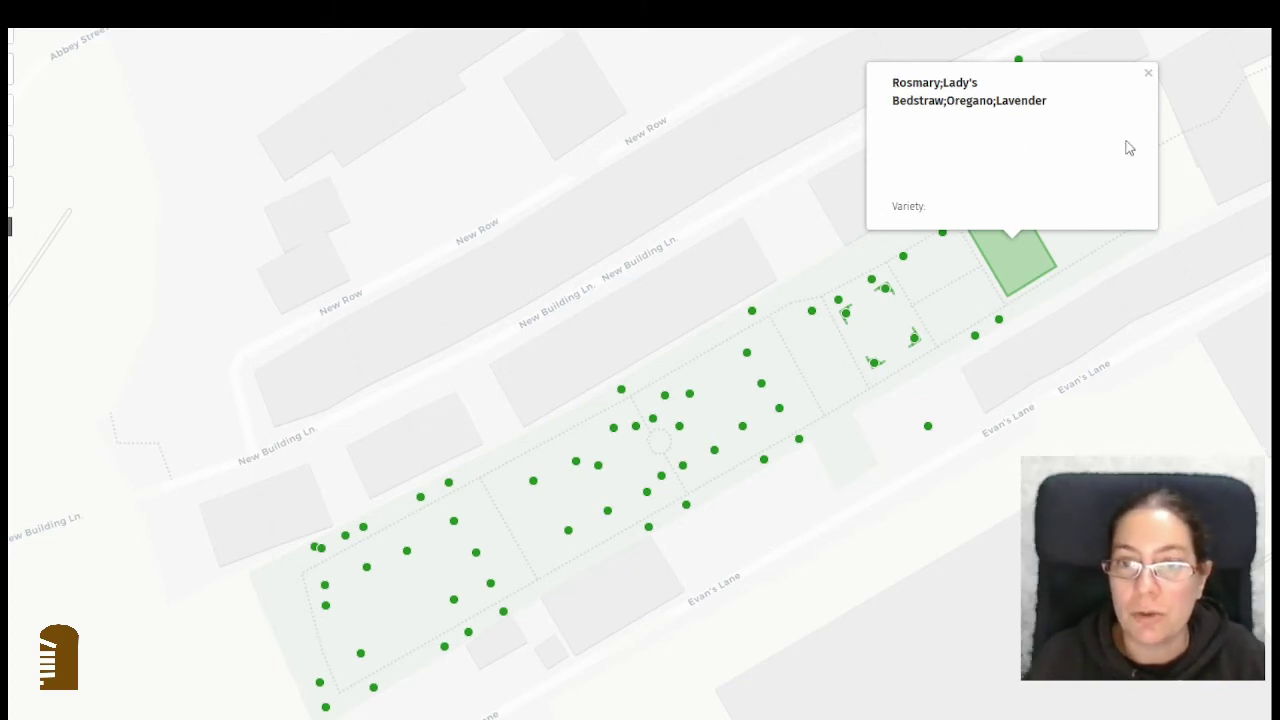
click(1150, 77)
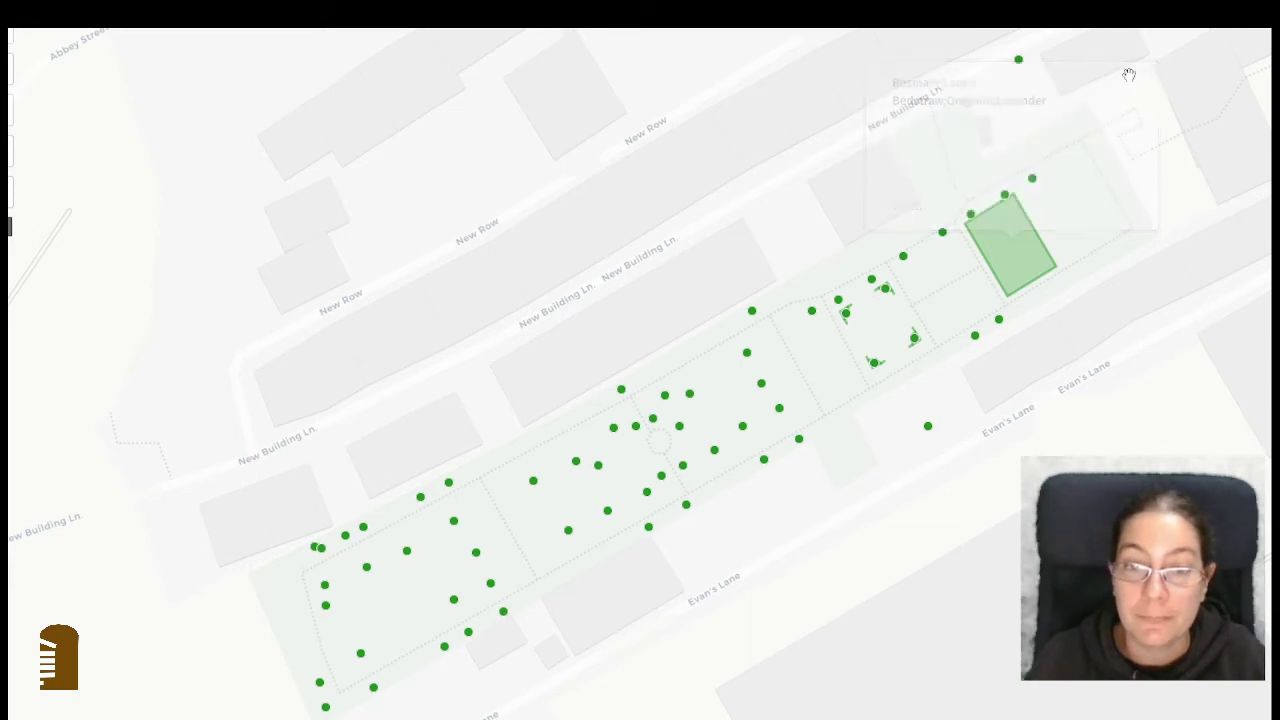
click(752, 313)
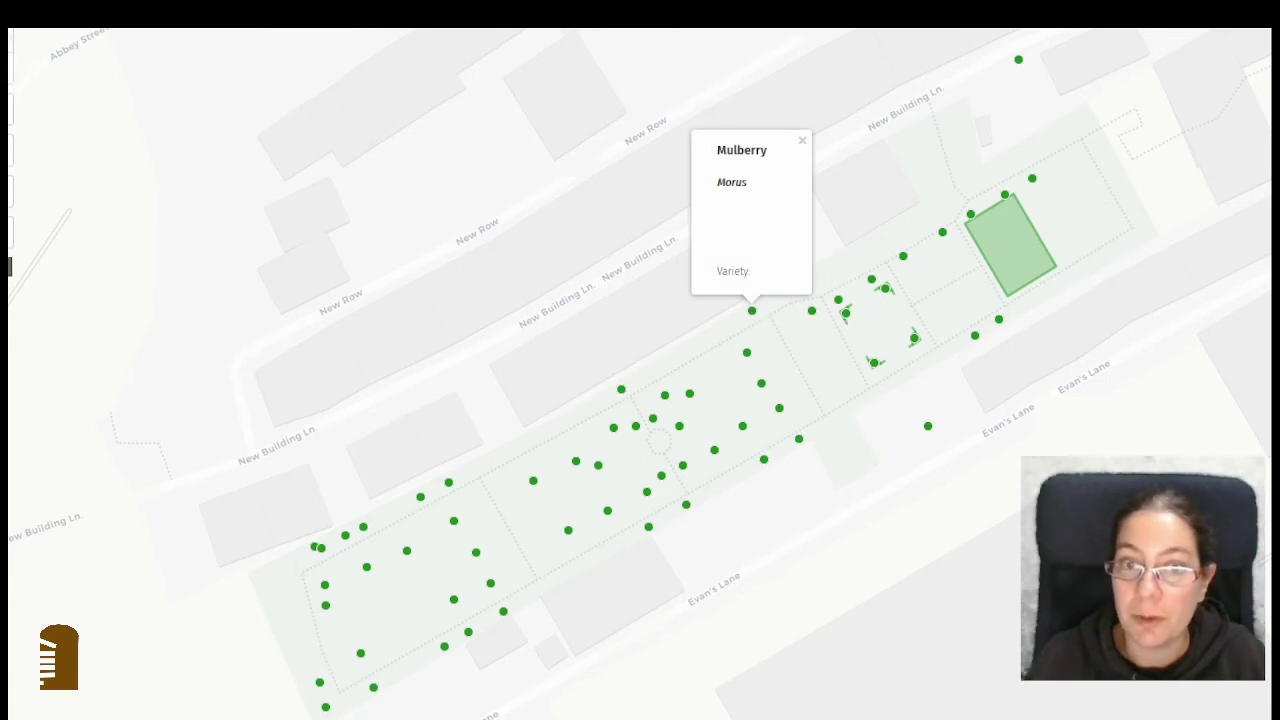
click(766, 322)
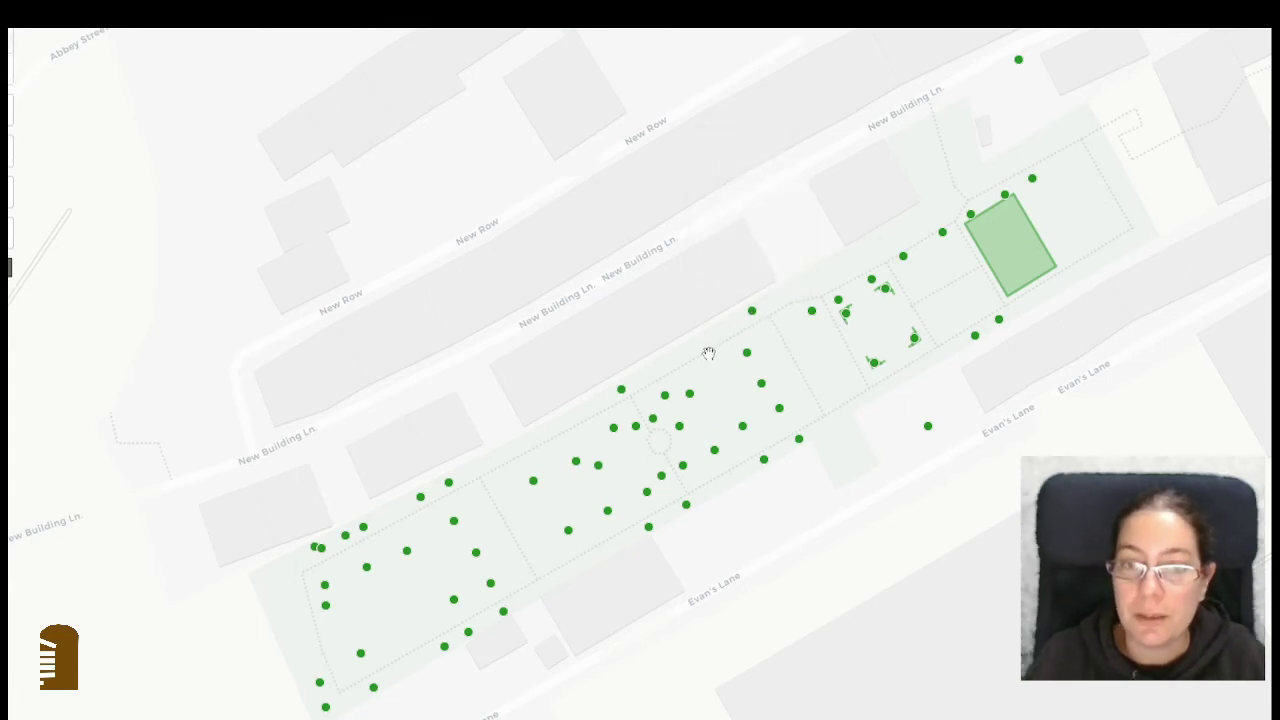
Step: Paste the mulberry text into the Mulberry tree's Description field
mouse_move(751, 313)
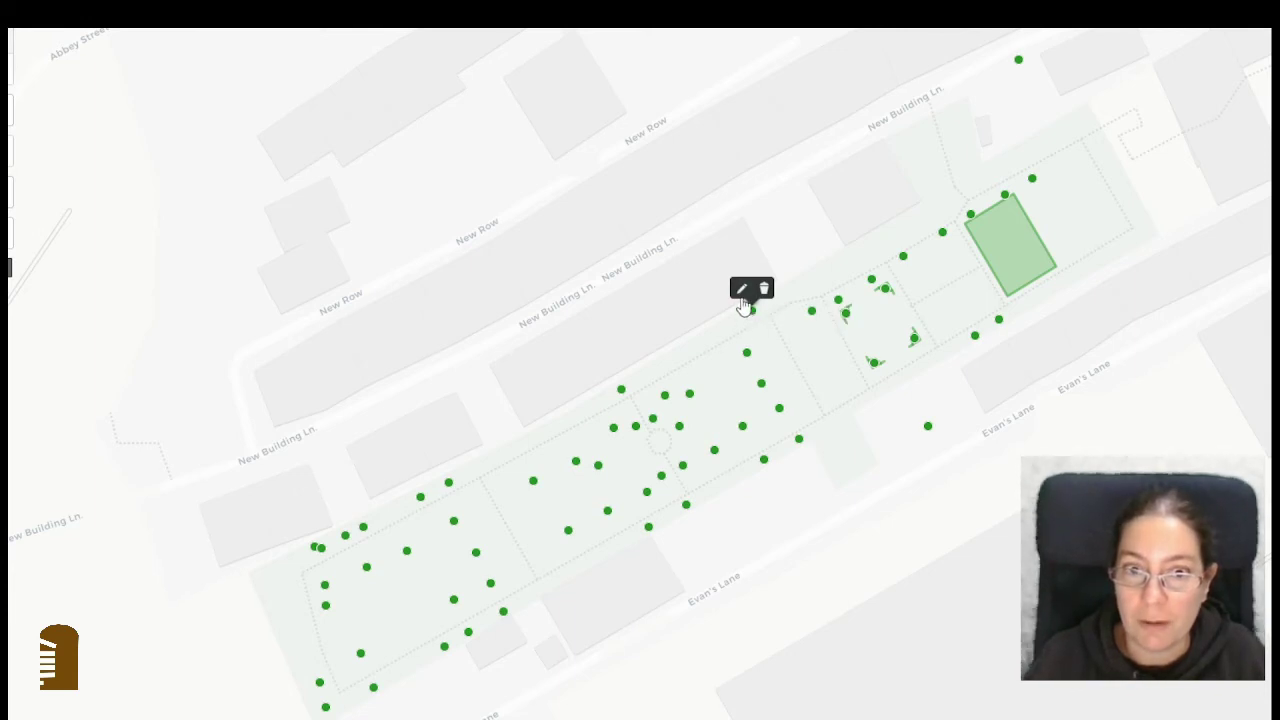
click(741, 289)
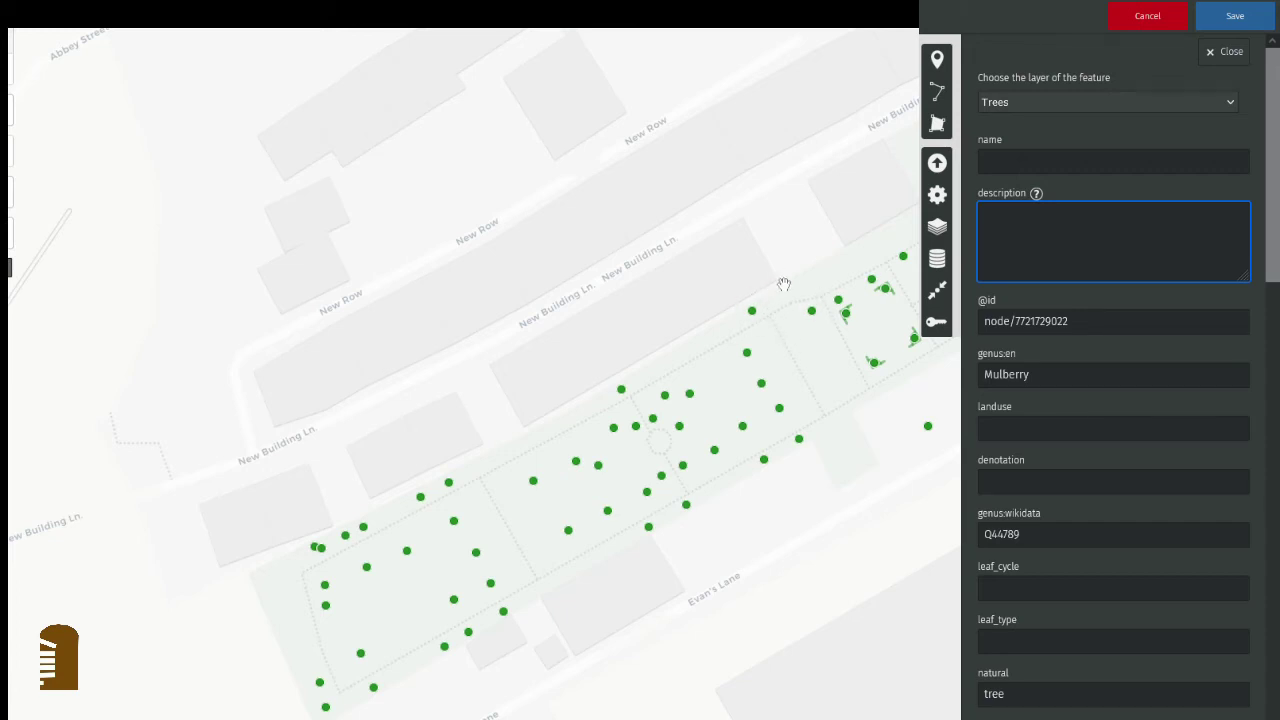
key(ctrl+v)
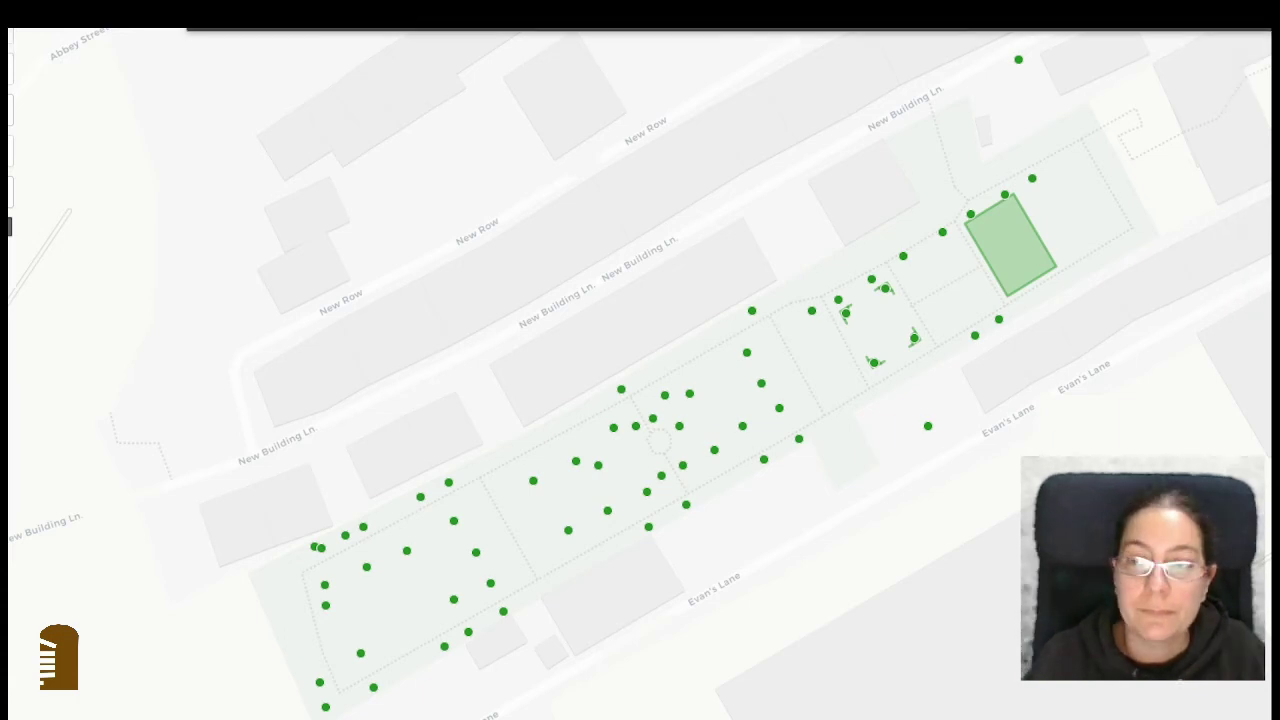
click(753, 312)
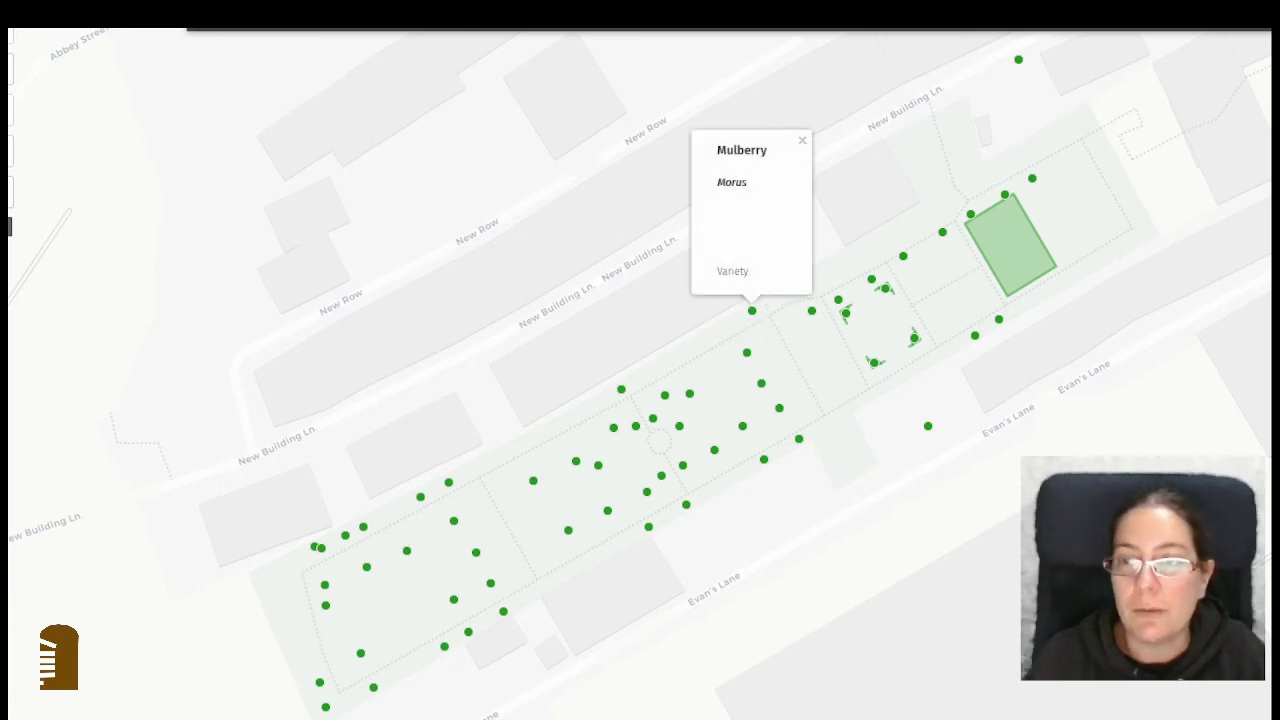
click(802, 141)
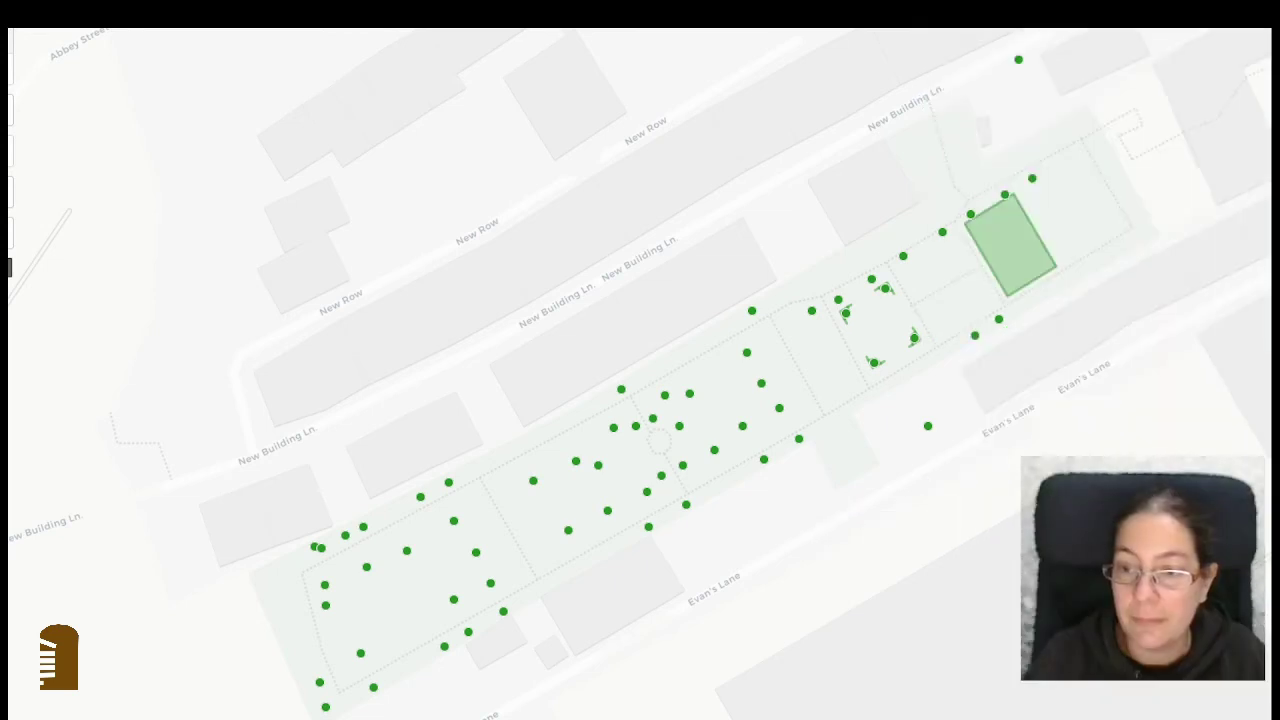
click(752, 311)
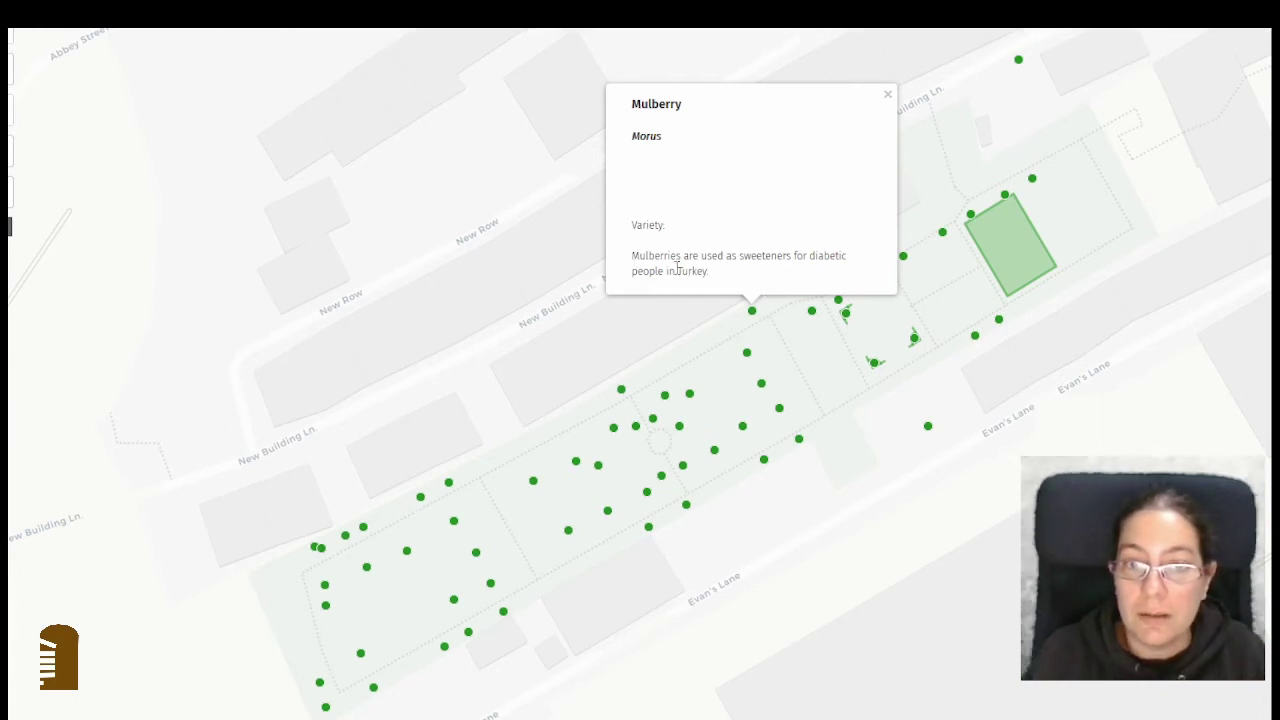
click(887, 95)
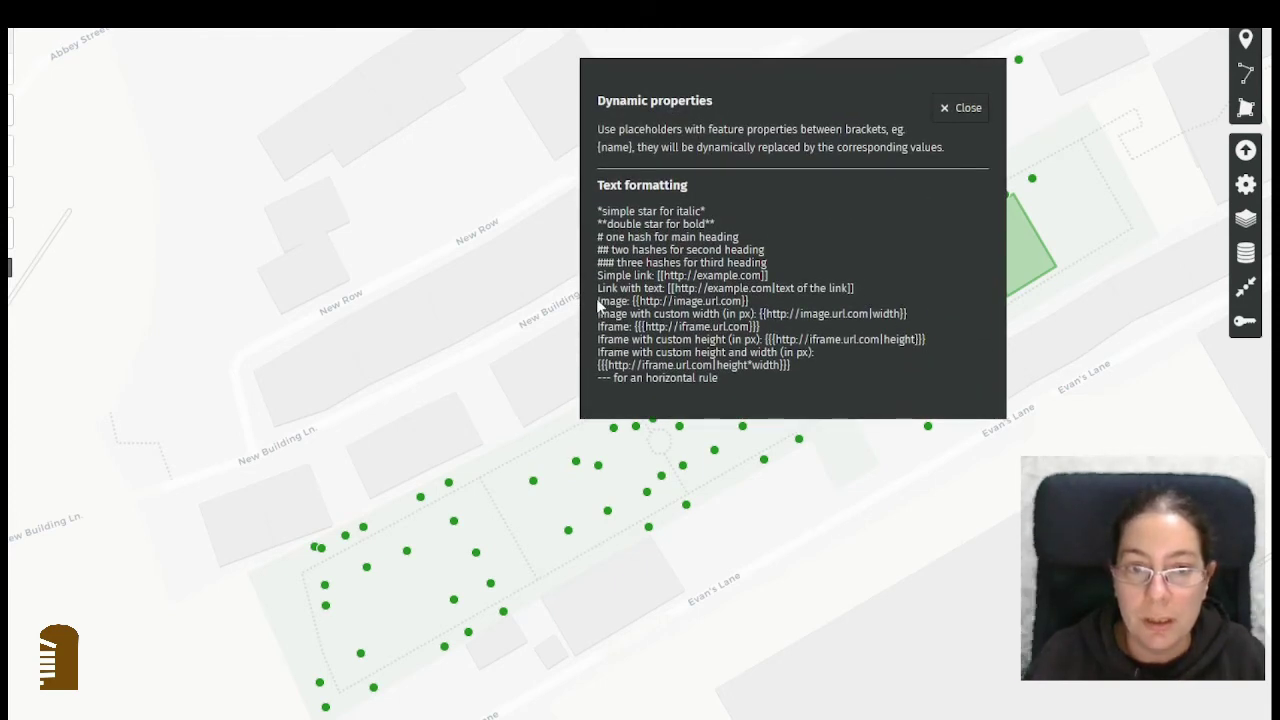
drag(631, 301, 766, 302)
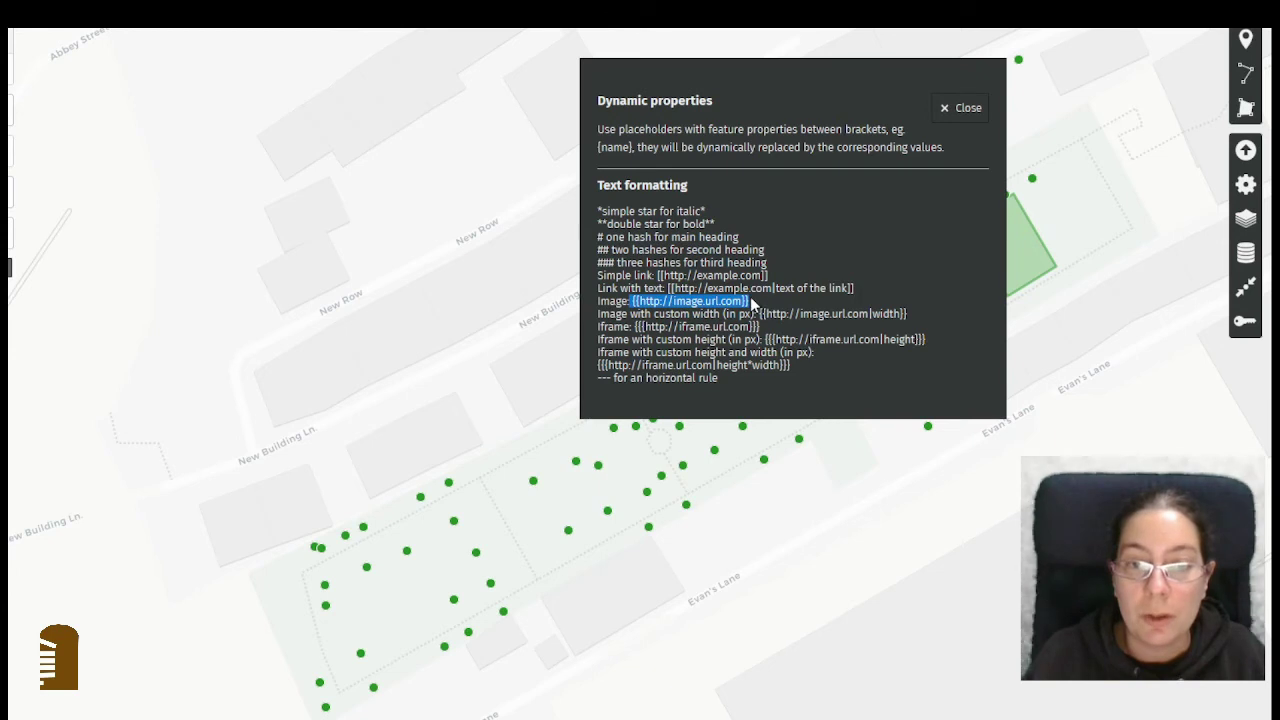
click(755, 305)
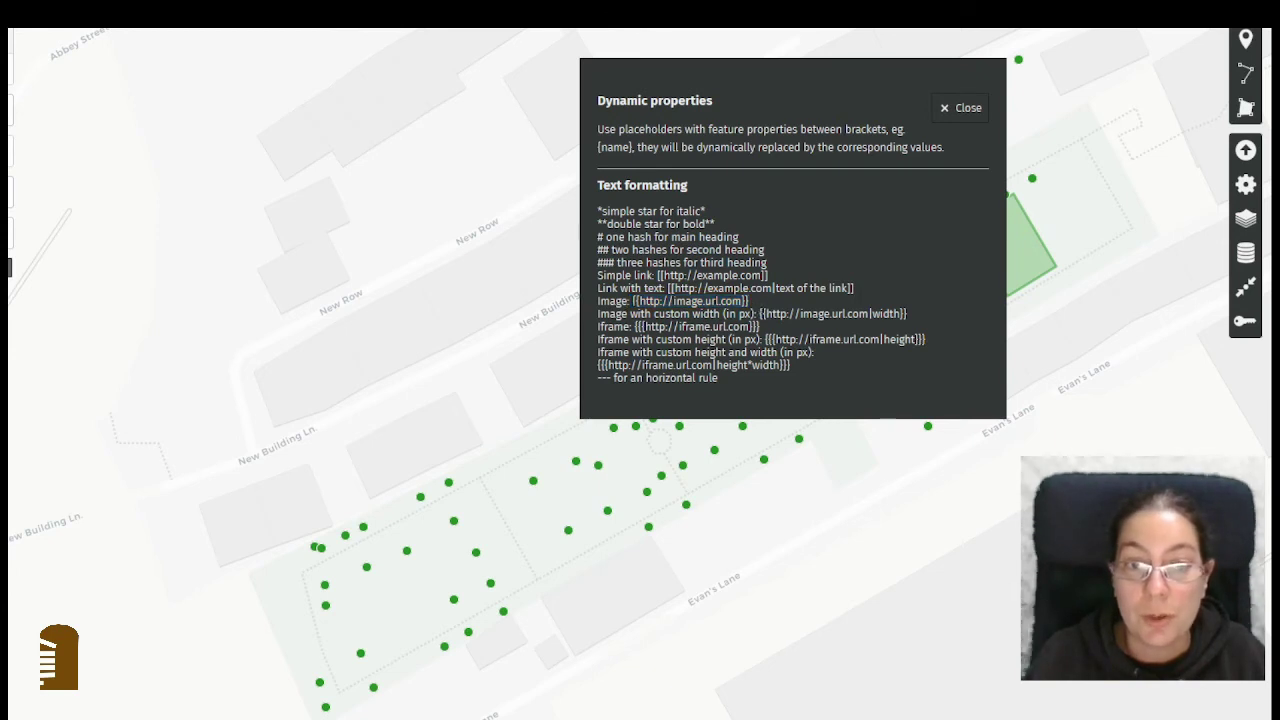
drag(631, 301, 762, 306)
key(Escape)
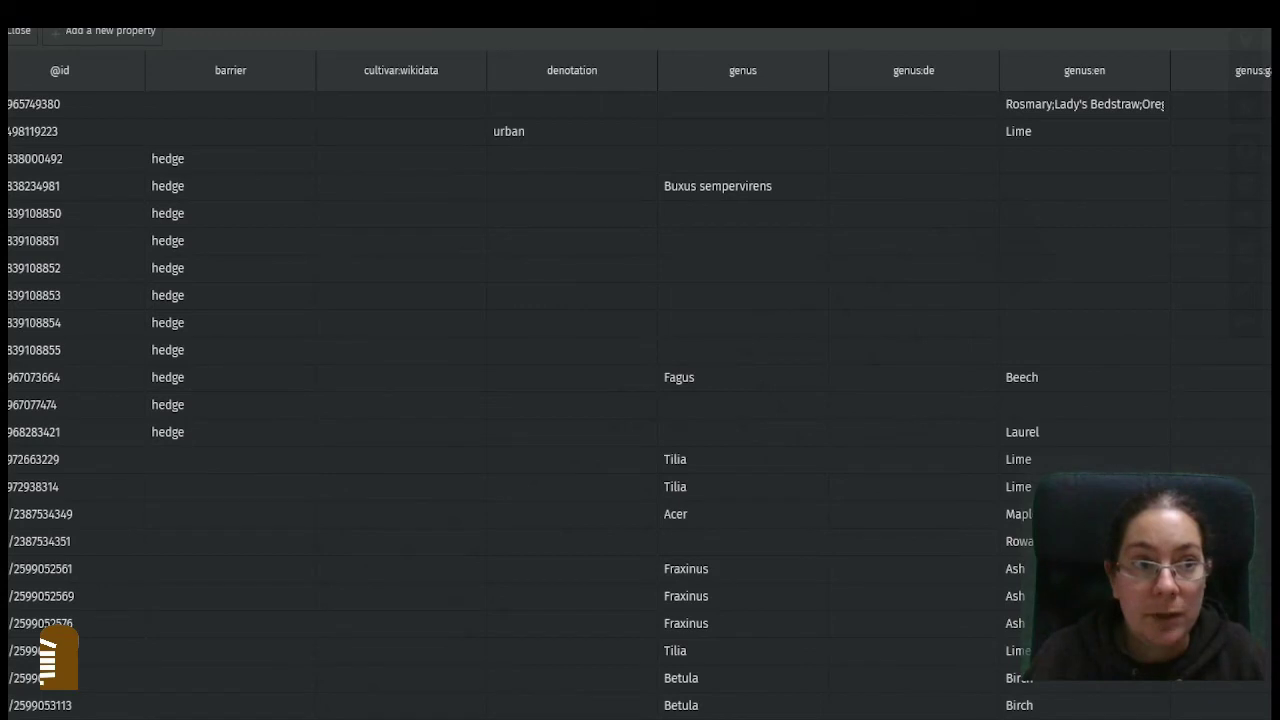
Step: Add an empty property column named 'donor' to the Trees data table
click(110, 32)
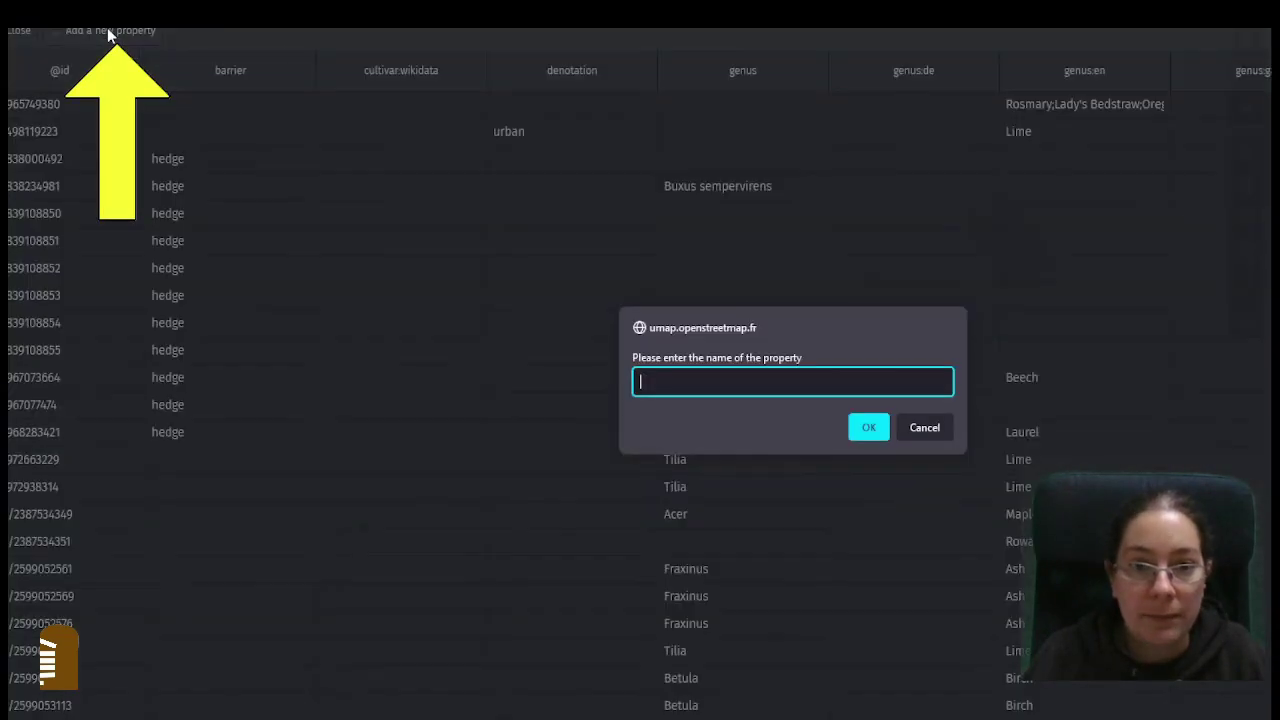
text(donor)
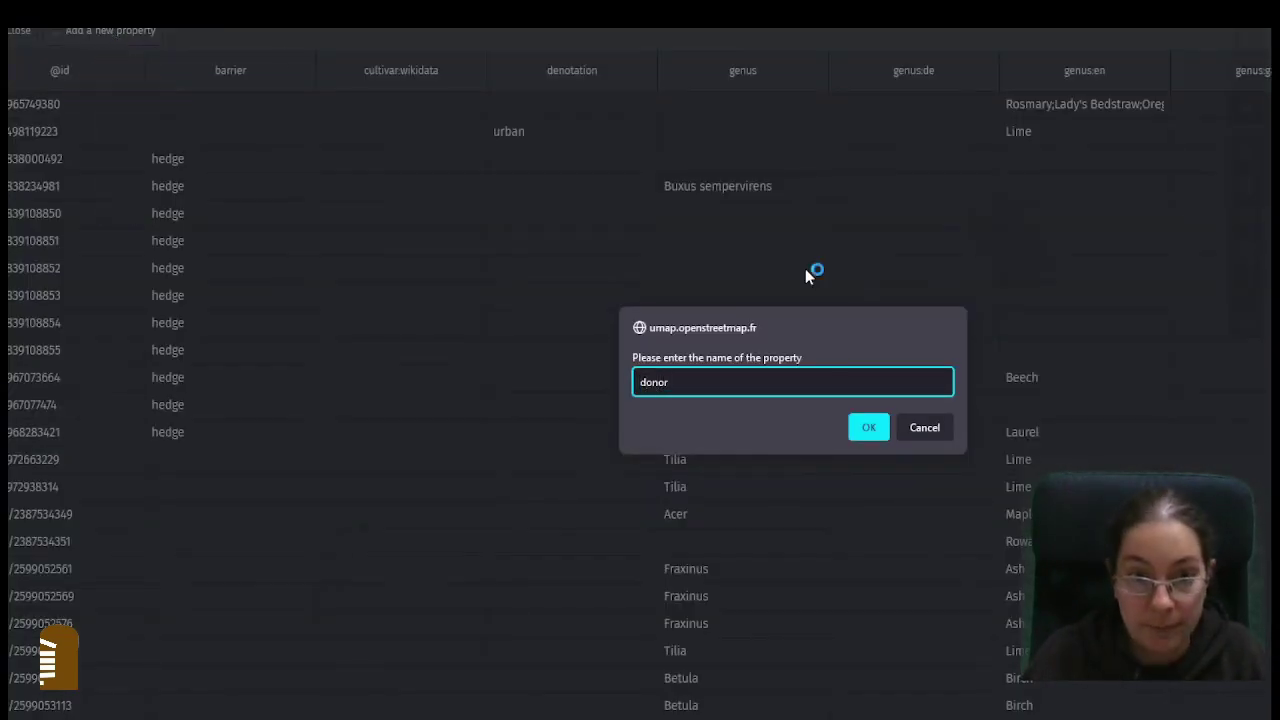
click(867, 428)
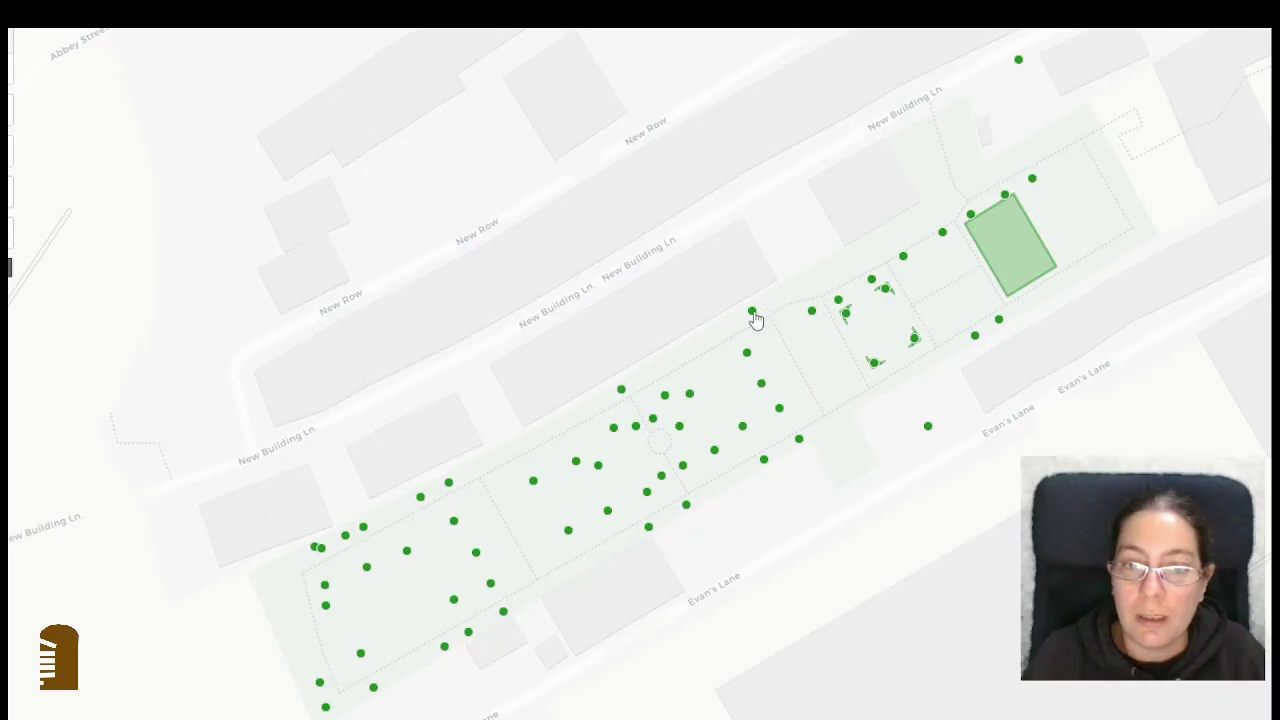
Step: Turn map editing back on from a tree marker after leaving the table
mouse_move(755, 318)
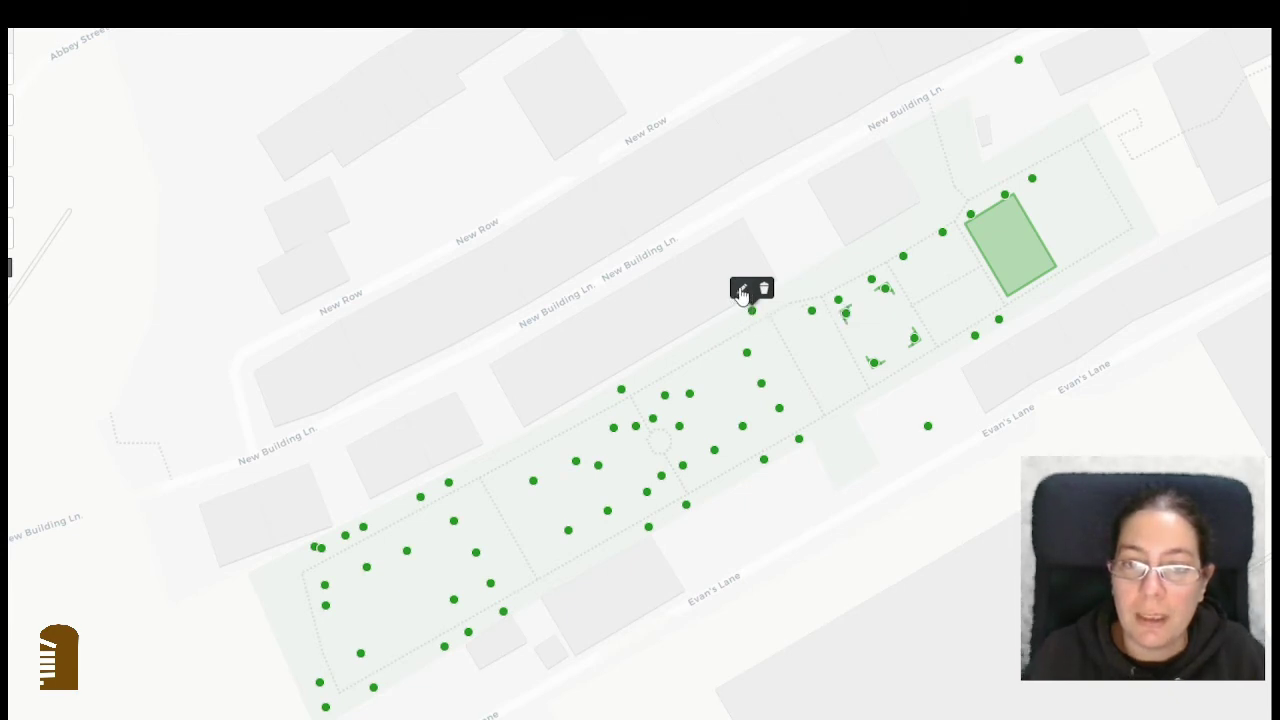
click(741, 290)
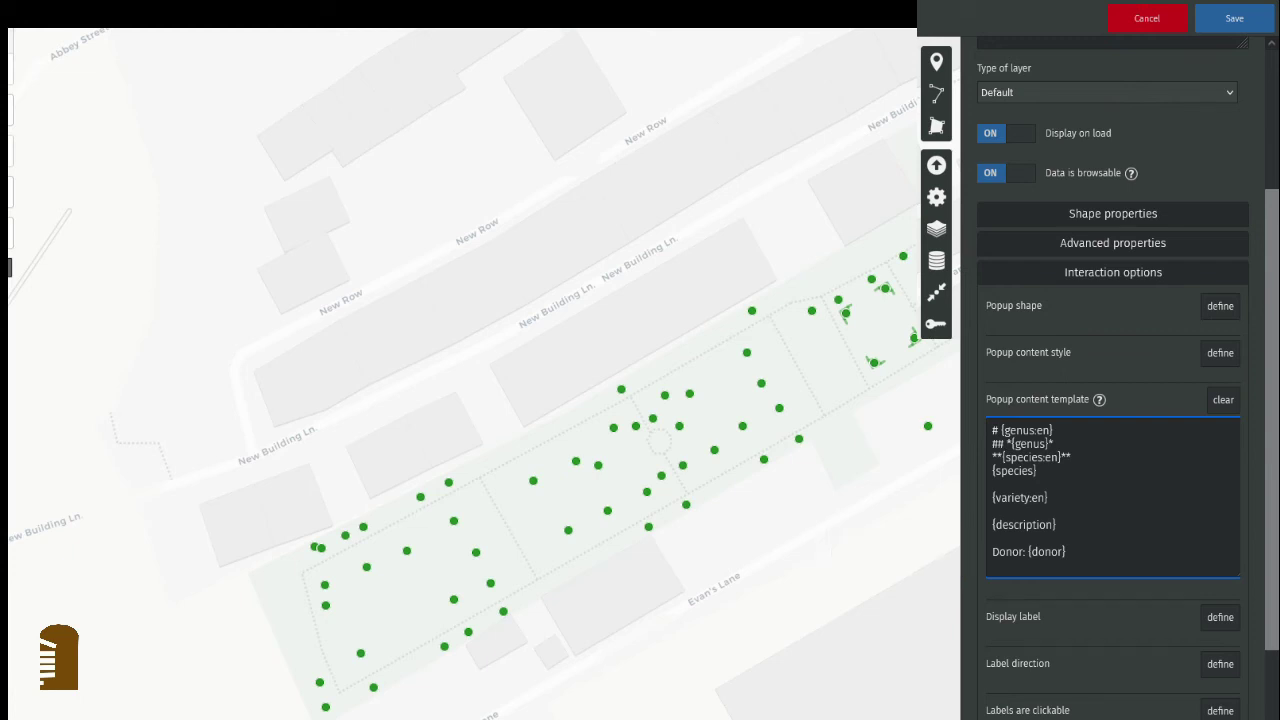
Step: Close the layer settings with the 'Donor: {donor}' template and check the Mulberry popup
key(Escape)
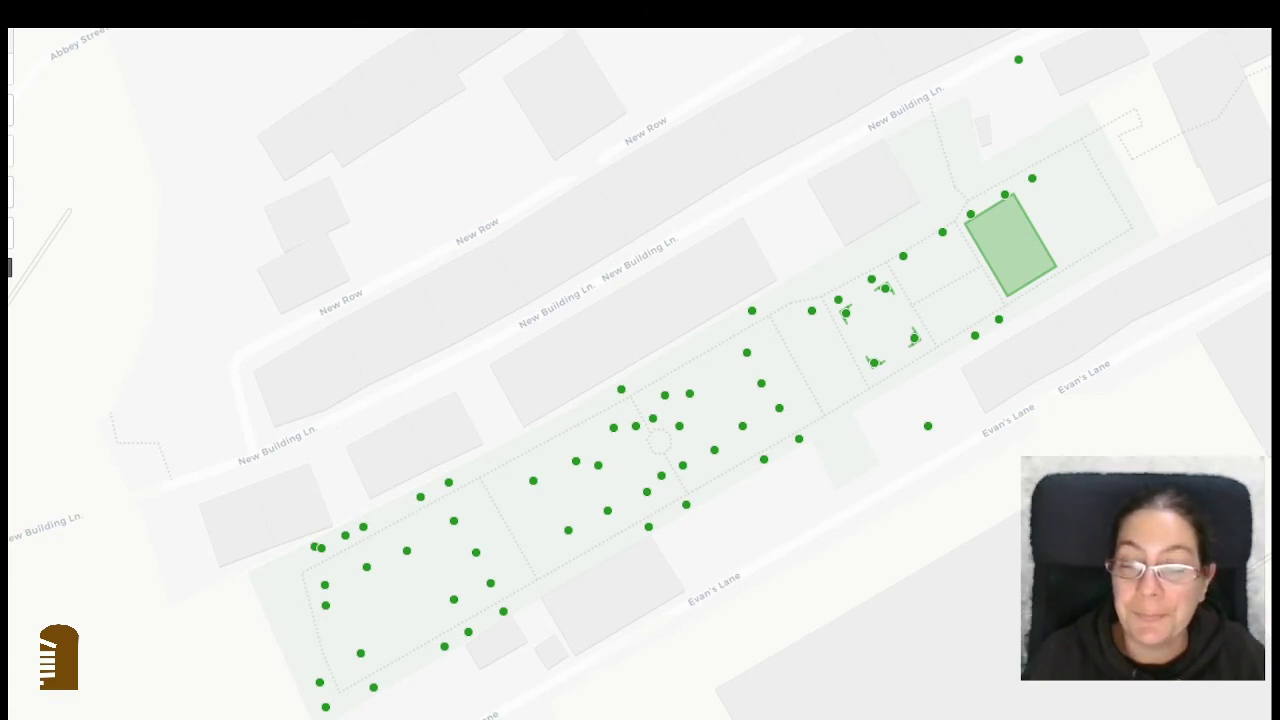
click(753, 313)
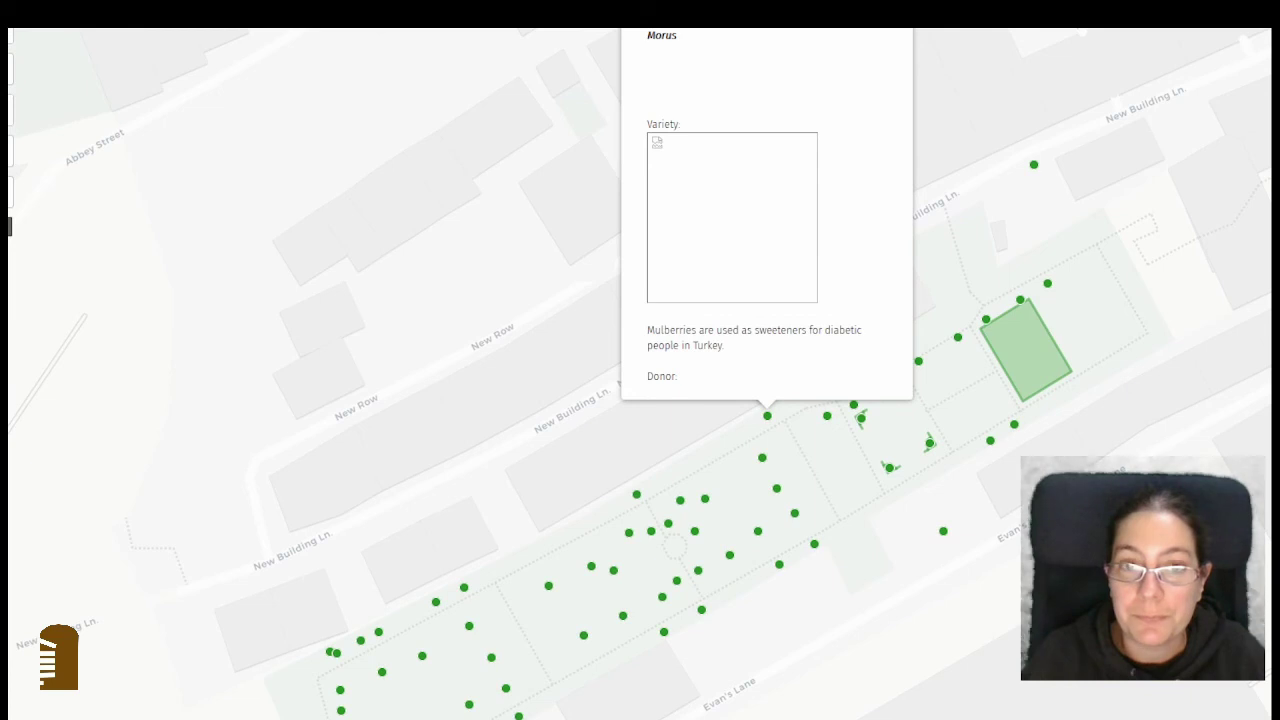
Step: Close the Mulberry popup and zoom out until tree dots across all of Kilkenny show
click(720, 634)
drag(720, 634, 748, 469)
scroll(730, 428, down, 5)
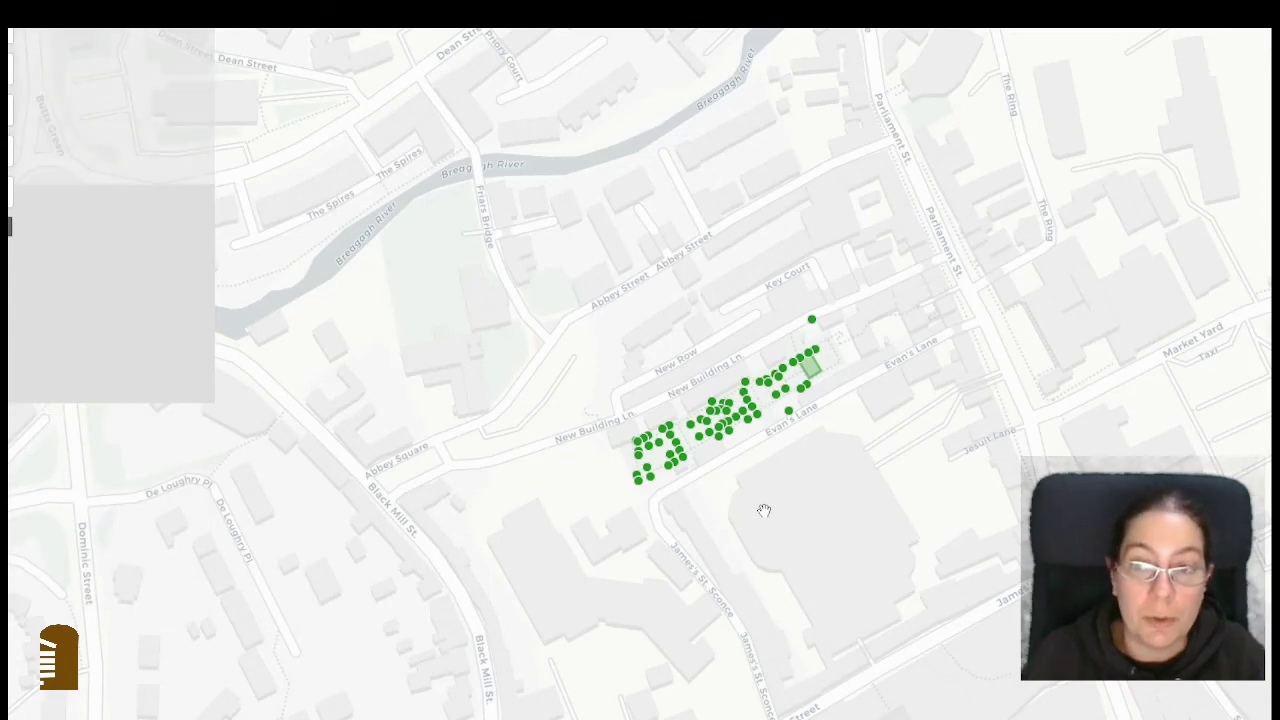
scroll(761, 447, down, 3)
scroll(719, 360, down, 1)
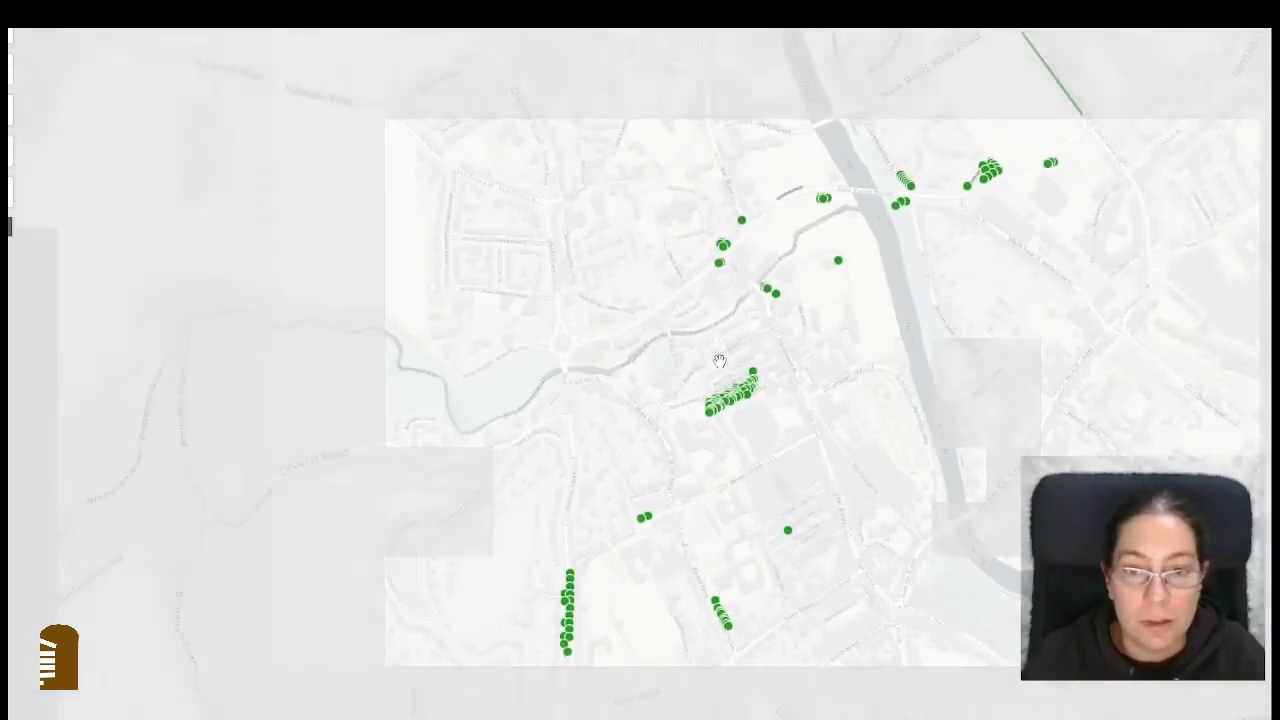
drag(854, 512, 843, 450)
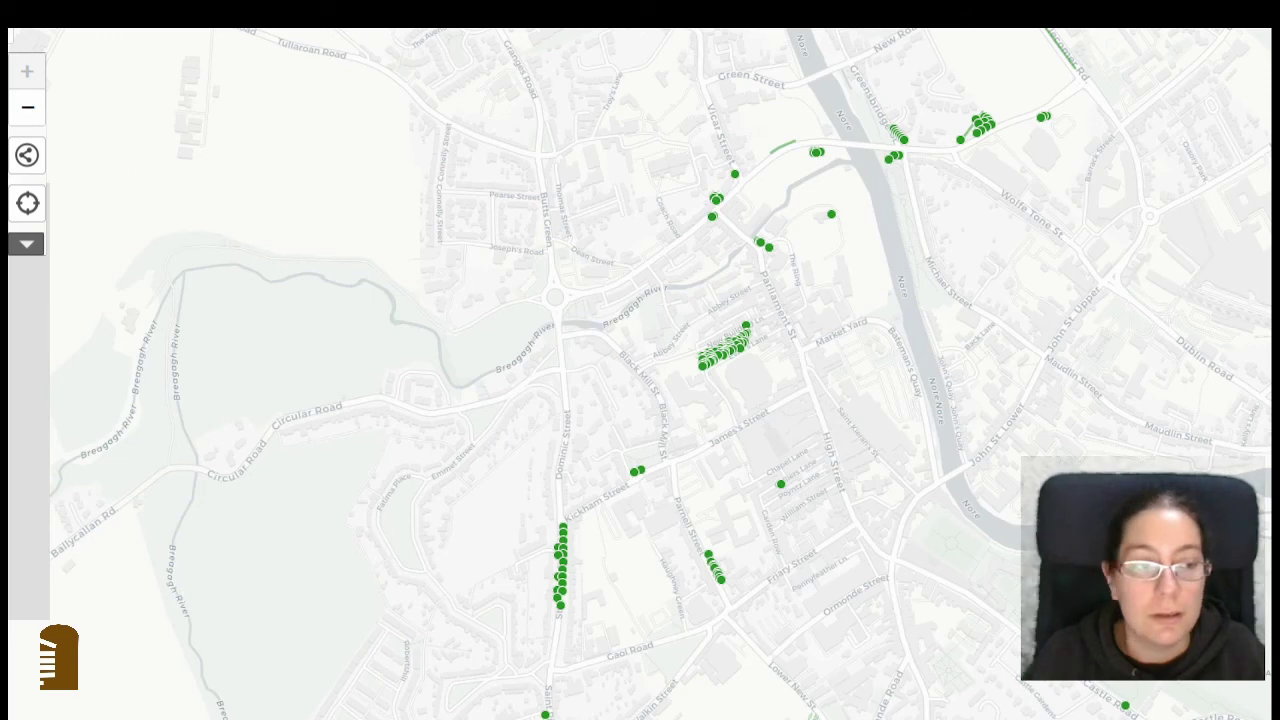
click(27, 155)
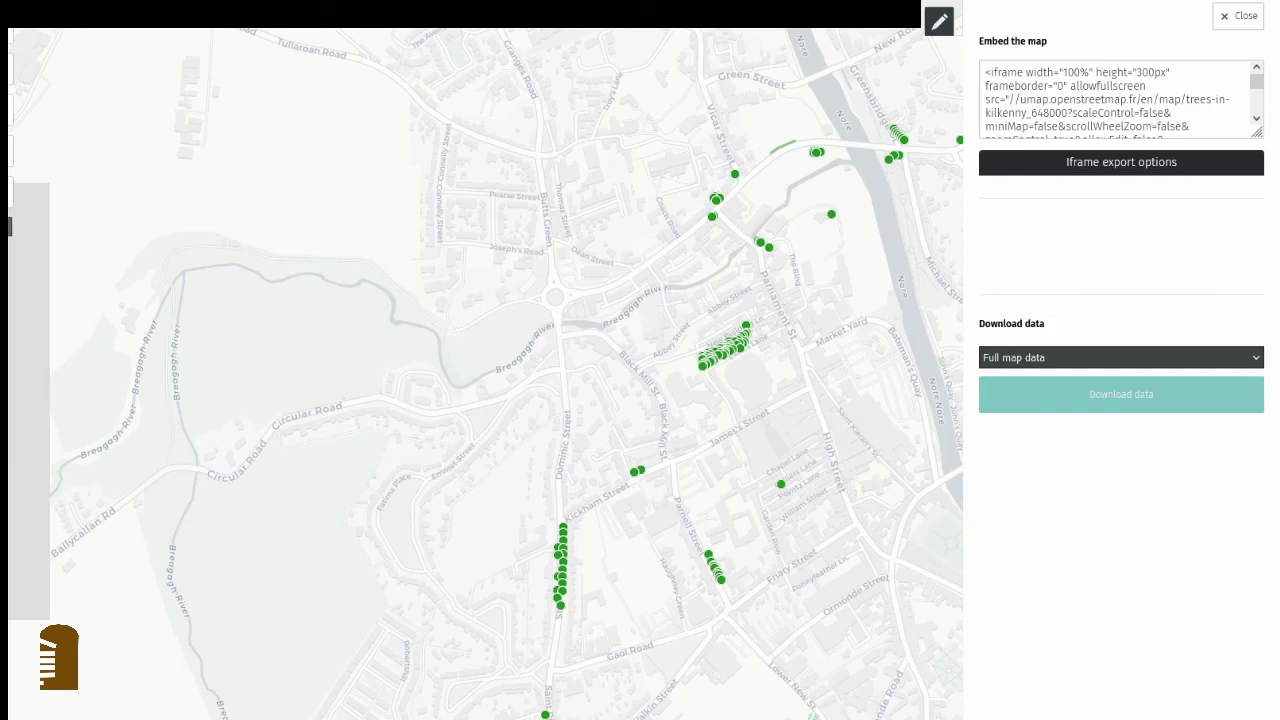
key(Escape)
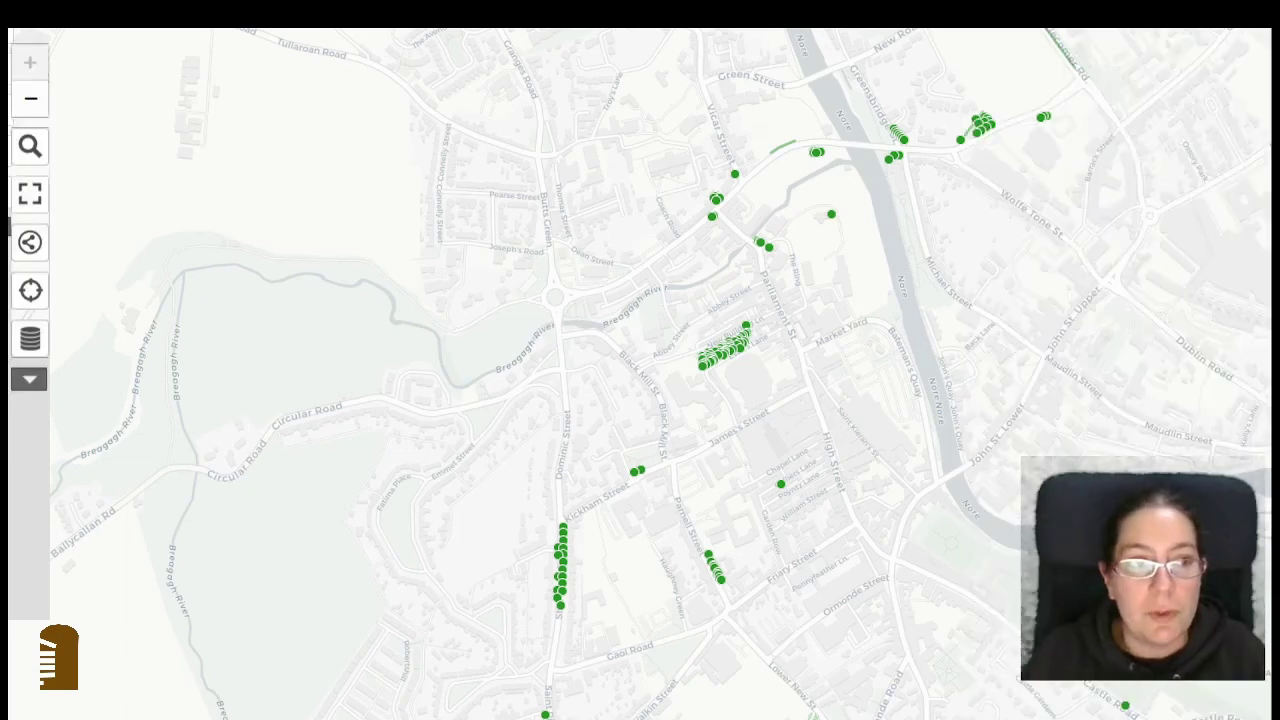
Step: Expand the left toolbar's down-arrow to show the full set of map controls
scroll(790, 385, up, 1)
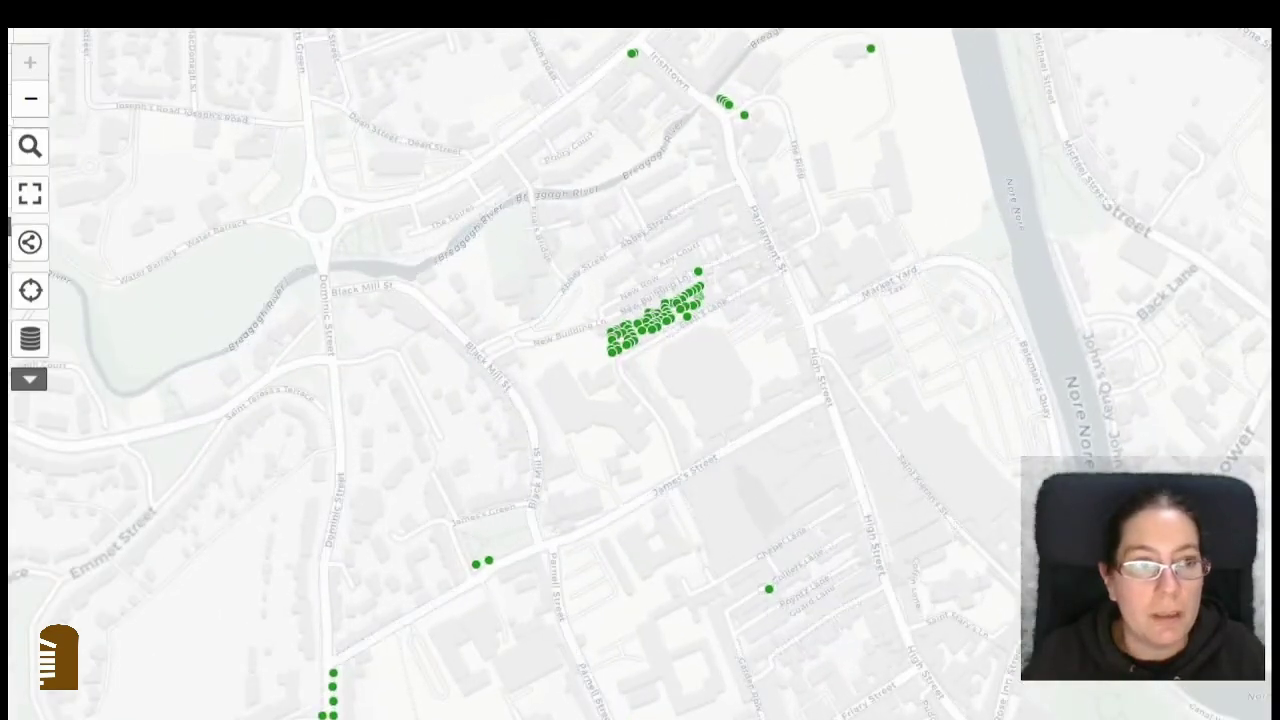
scroll(789, 375, down, 1)
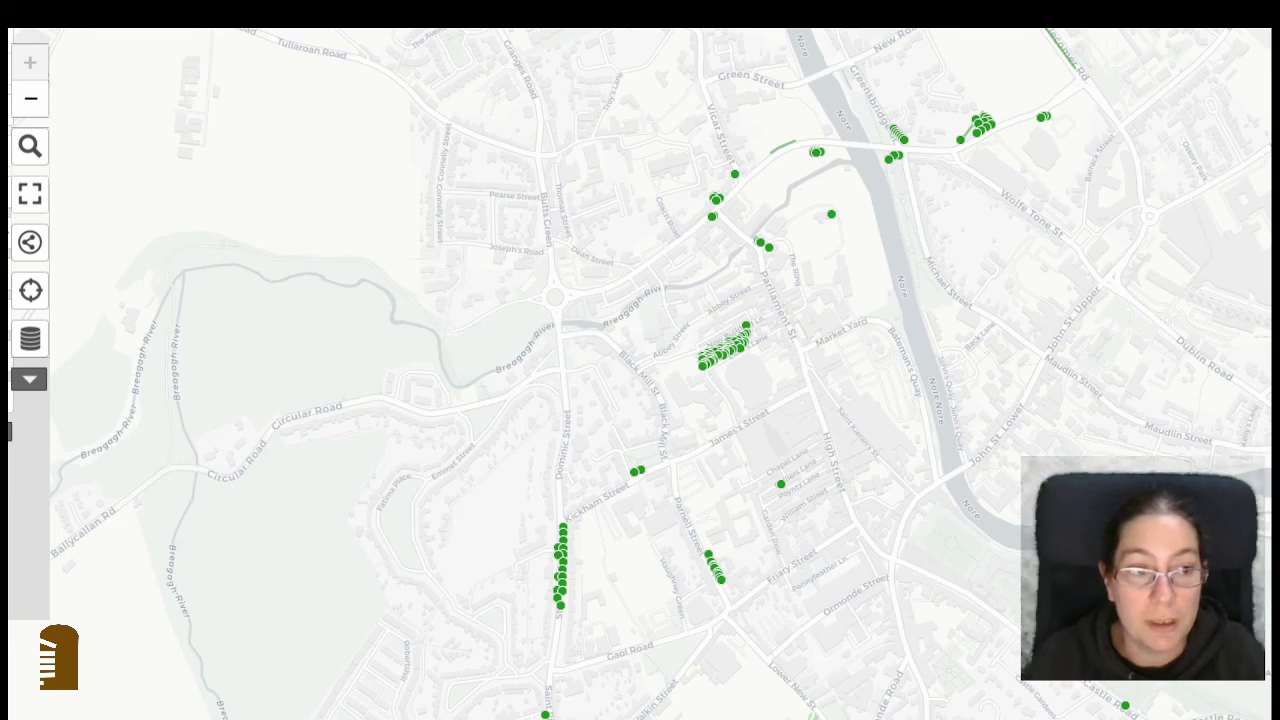
click(29, 379)
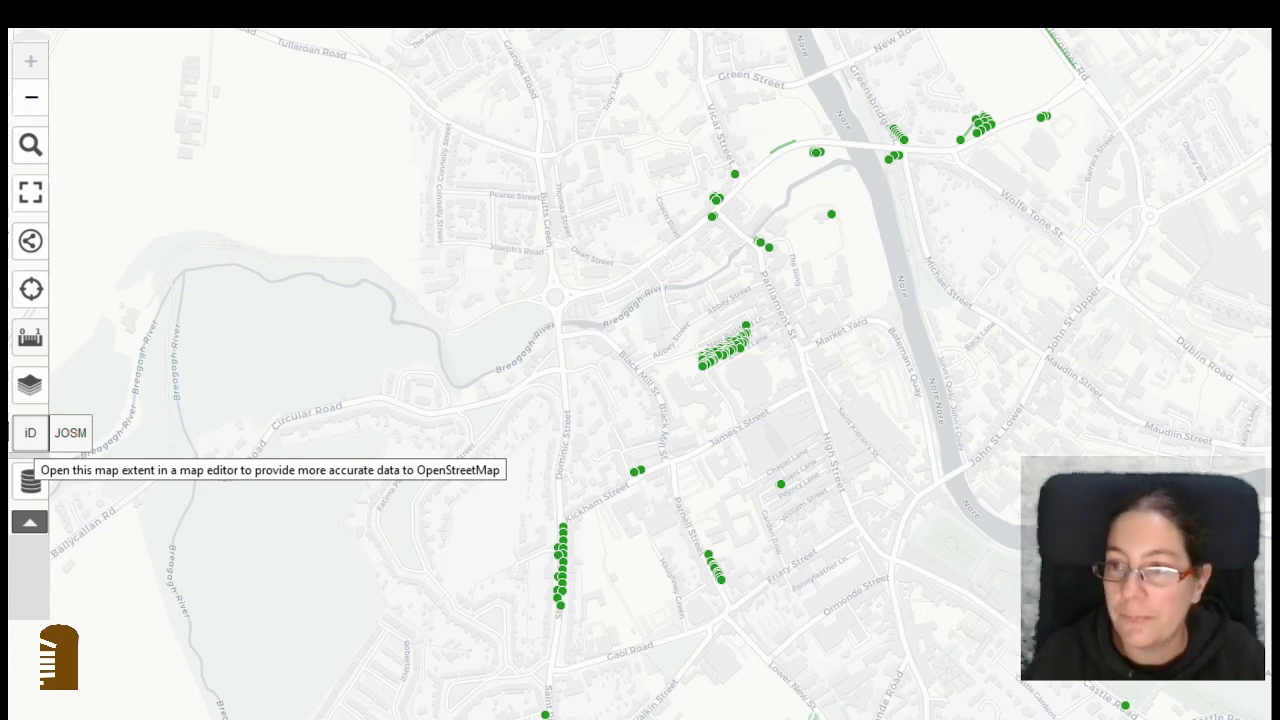
Step: Turn editing back on with the Ctrl+E shortcut
key(ctrl+e)
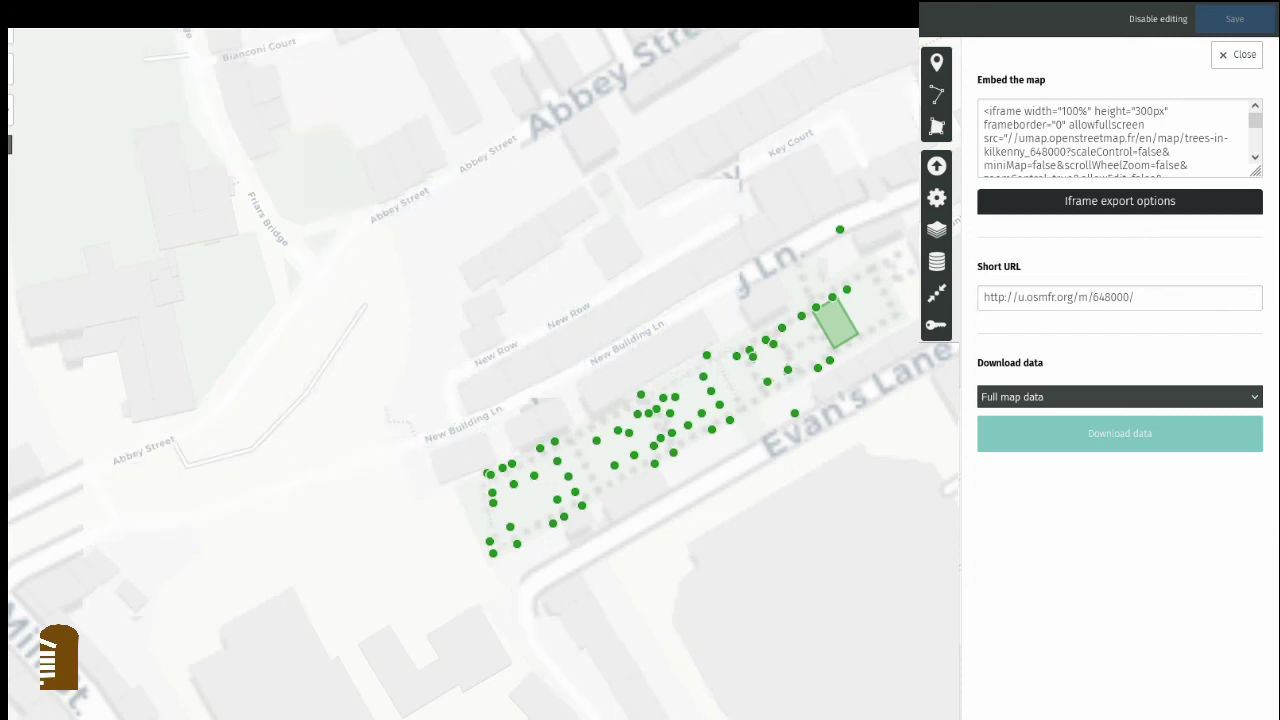
Step: Focus the browser address bar to load the map's short URL
key(ctrl+l)
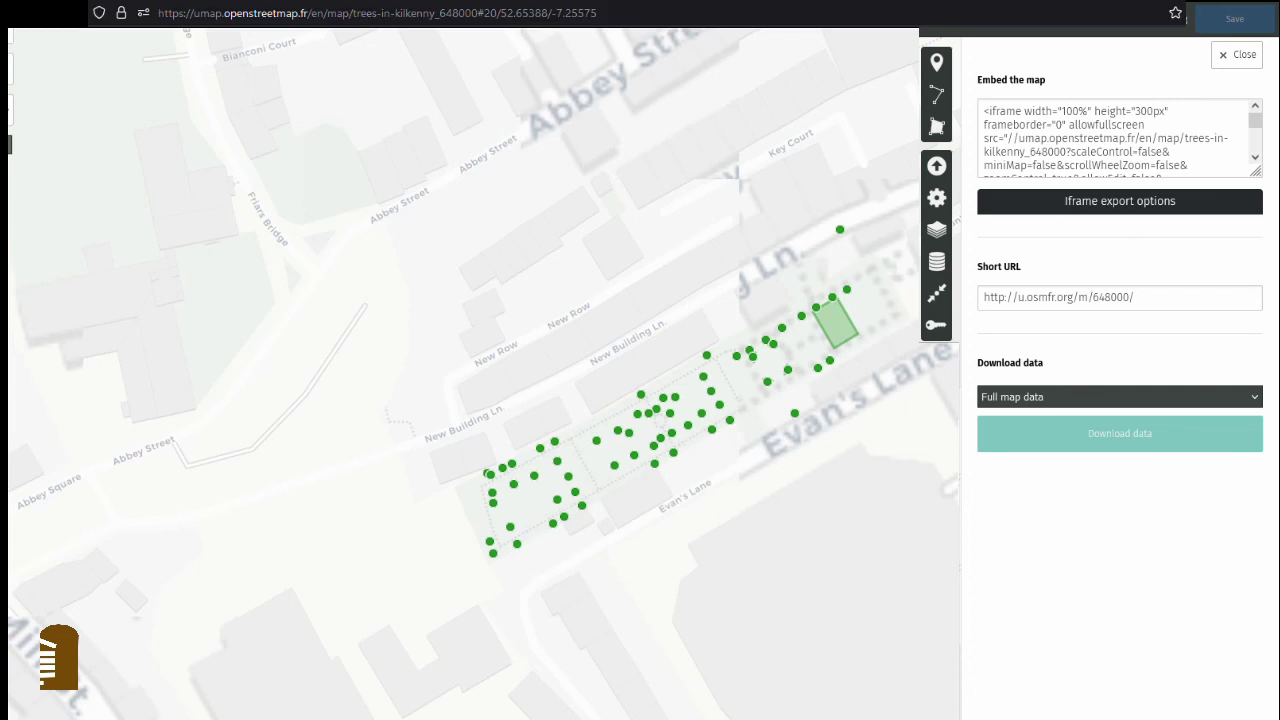